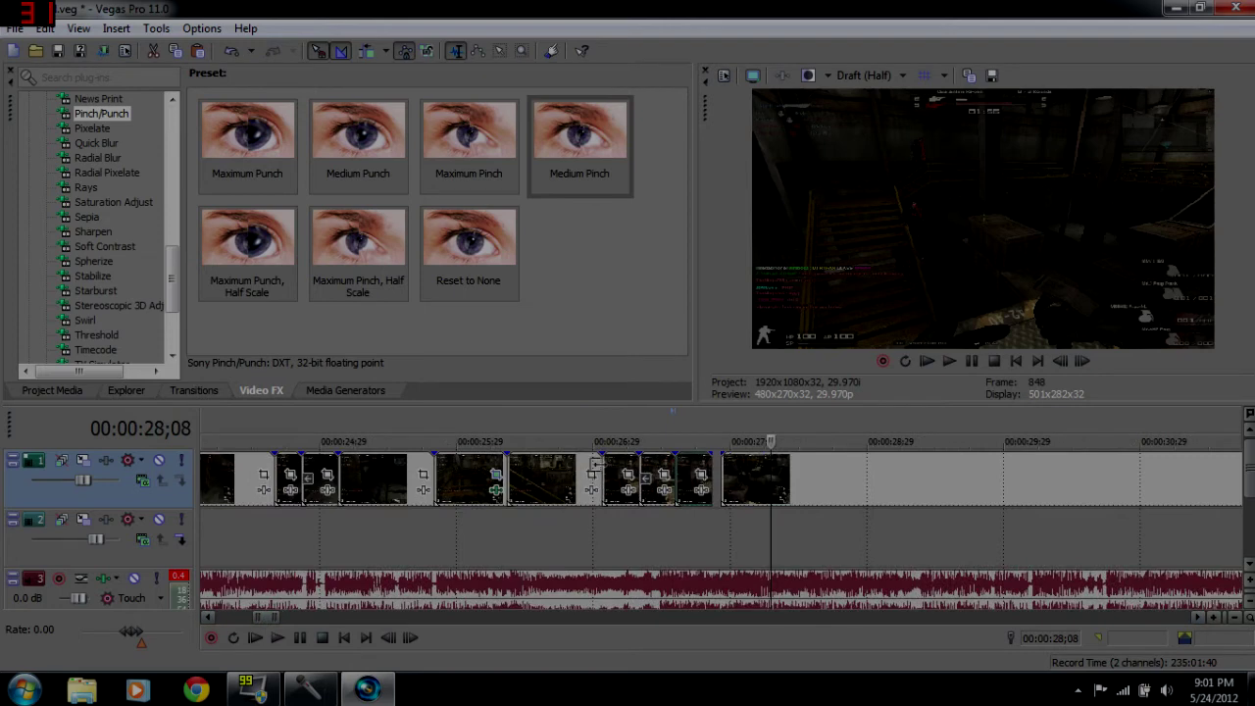
# Play back the short cut clips on track 1 from 27;01 into the long last clip, stopping near 28;18.
pyautogui.click(601, 461)
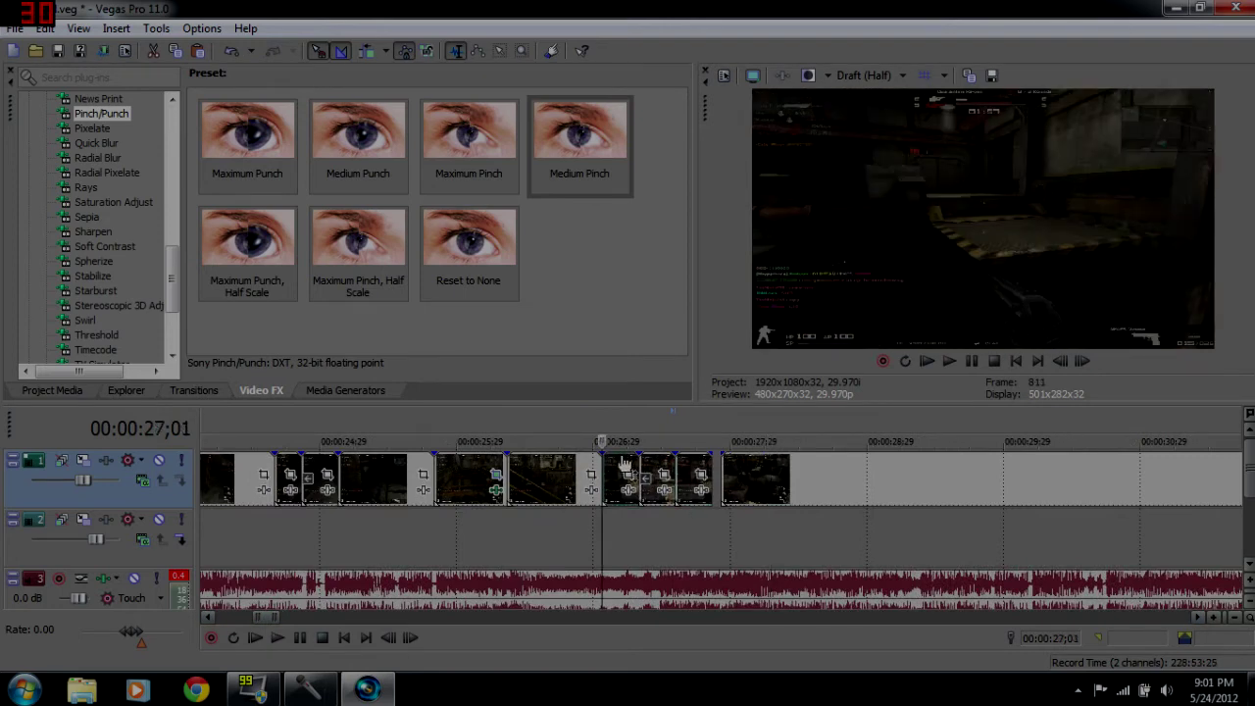
pyautogui.scroll(2, 618, 480)
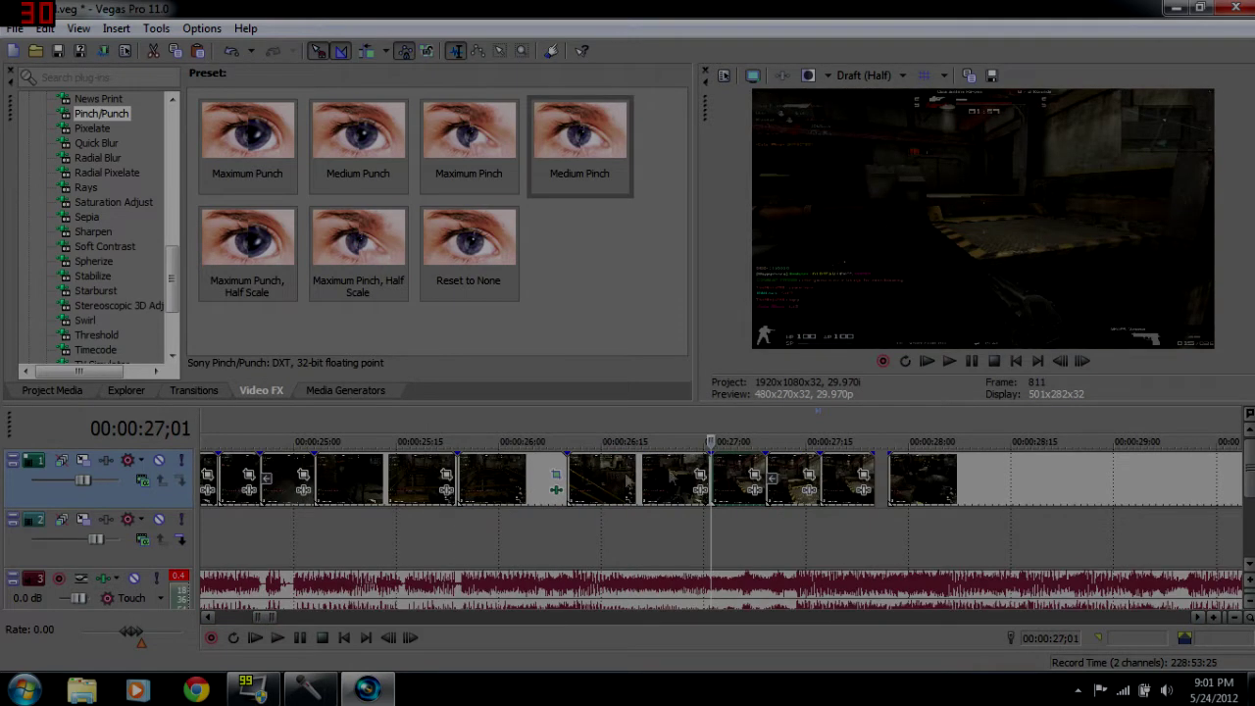
pyautogui.scroll(-4, 620, 481)
pyautogui.press('space')
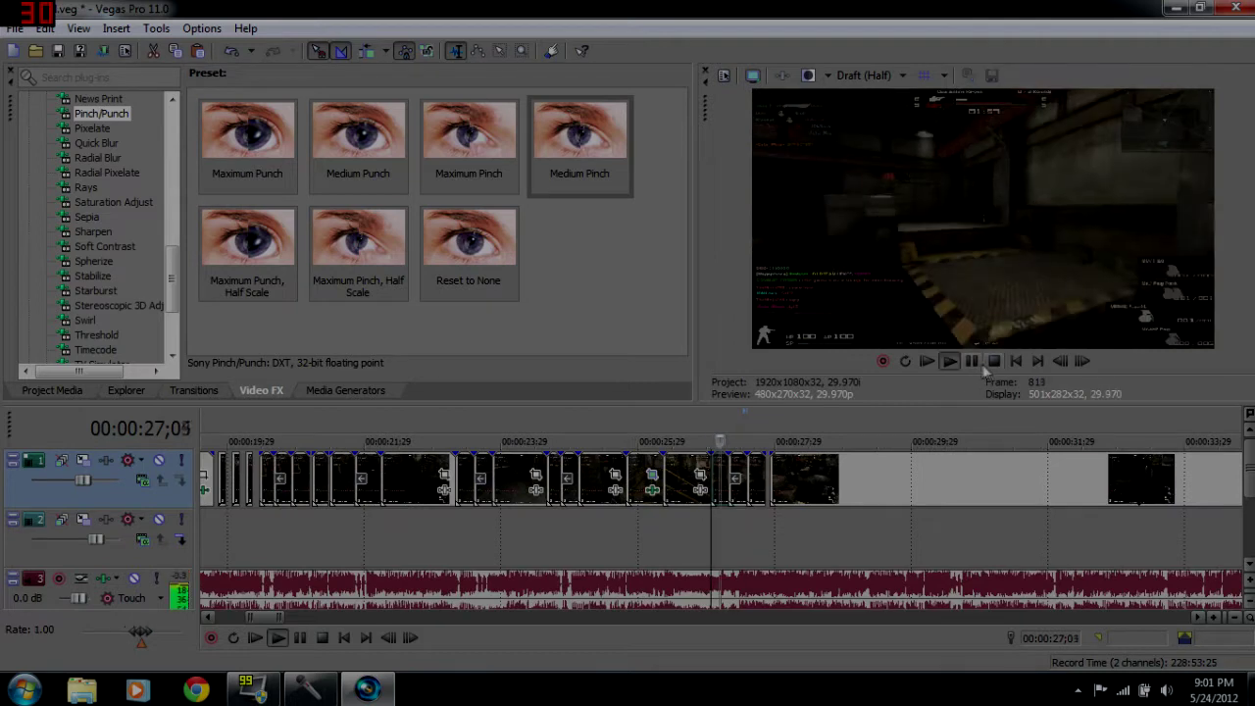
pyautogui.click(974, 364)
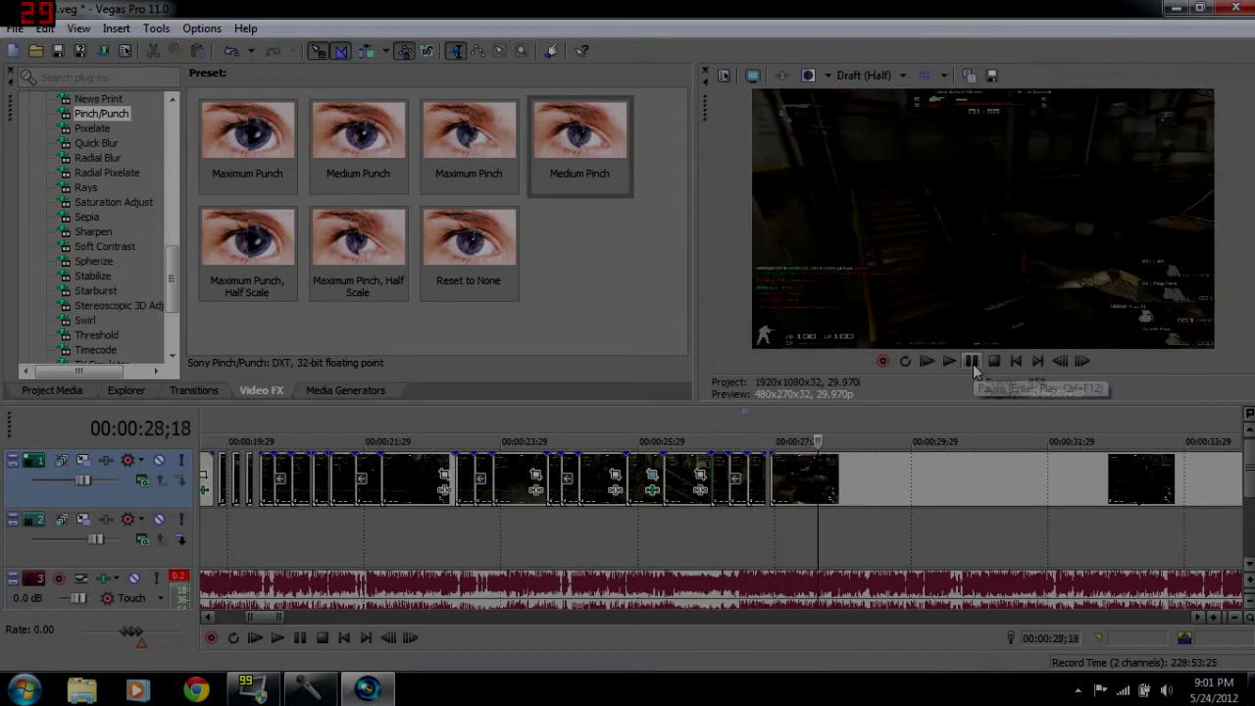
# Delete the long last clip on track 1 and extend the end of the short clip before it by 9;02.
pyautogui.click(791, 477)
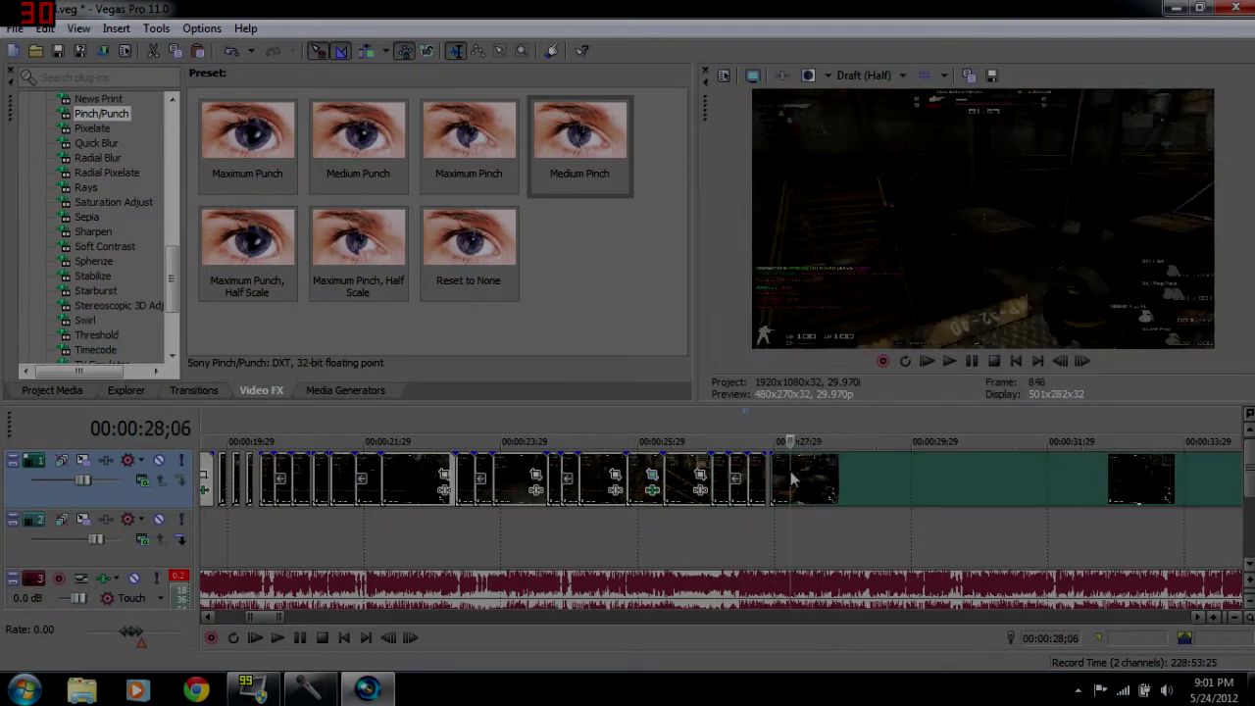
pyautogui.scroll(-3, 1043, 502)
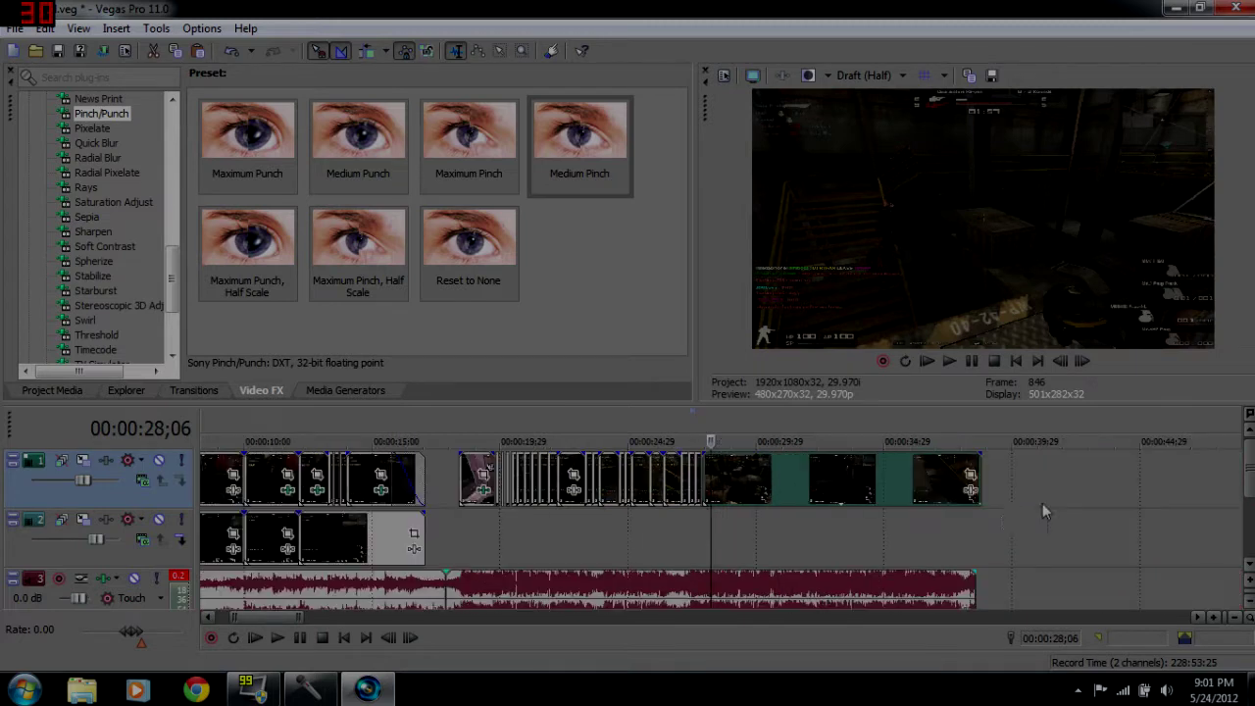
pyautogui.press('Delete')
pyautogui.moveTo(700, 473); pyautogui.dragTo(930, 477)
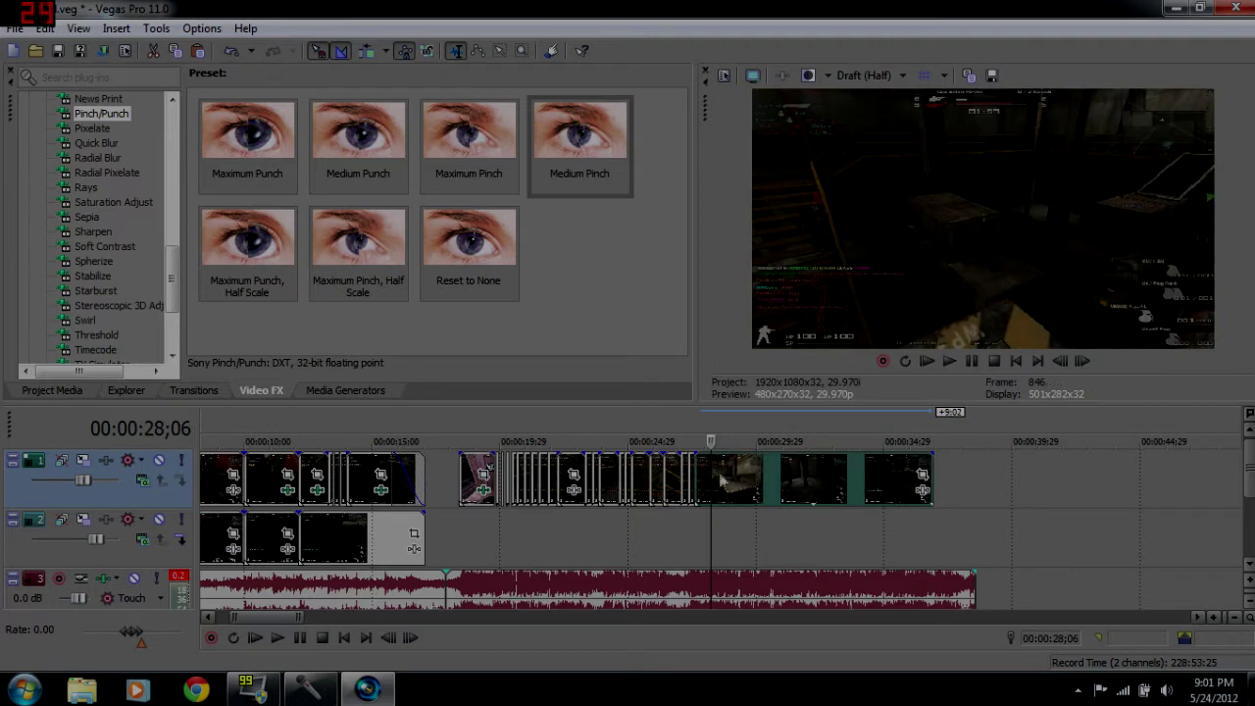
# Play back the extended clip, once from just before it and once from its start at 27;17.
pyautogui.click(689, 475)
pyautogui.press('space')
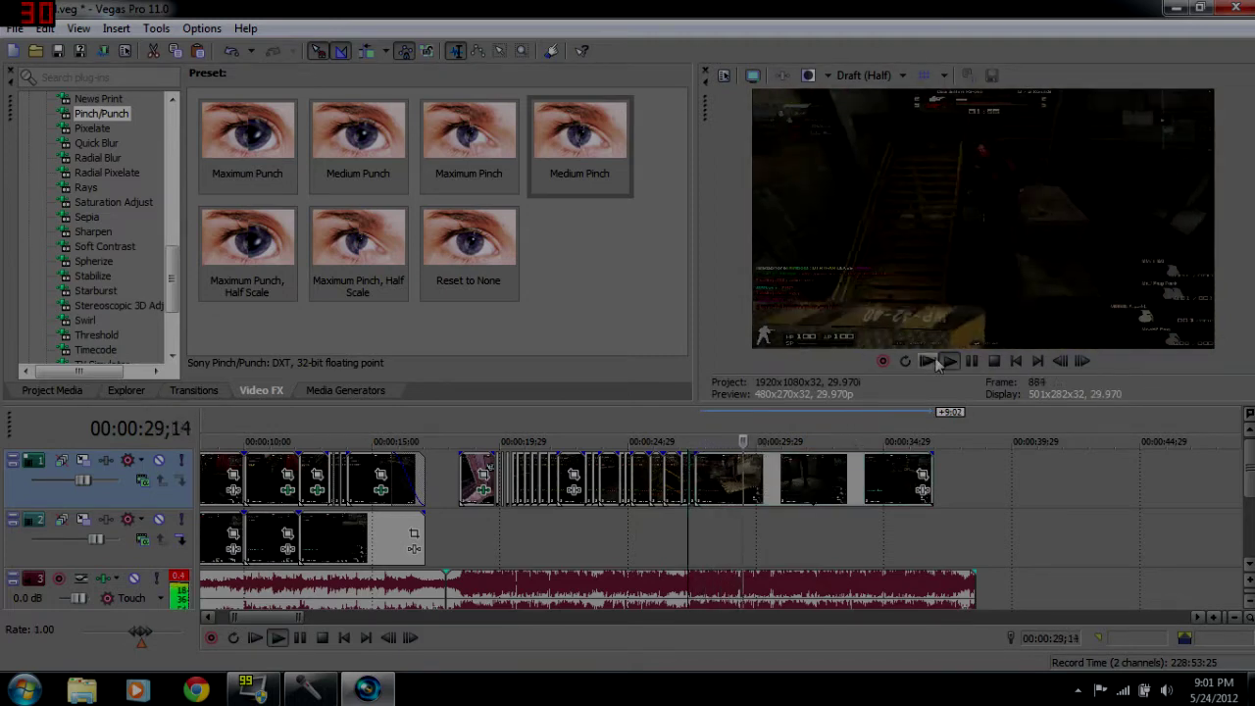
pyautogui.click(971, 361)
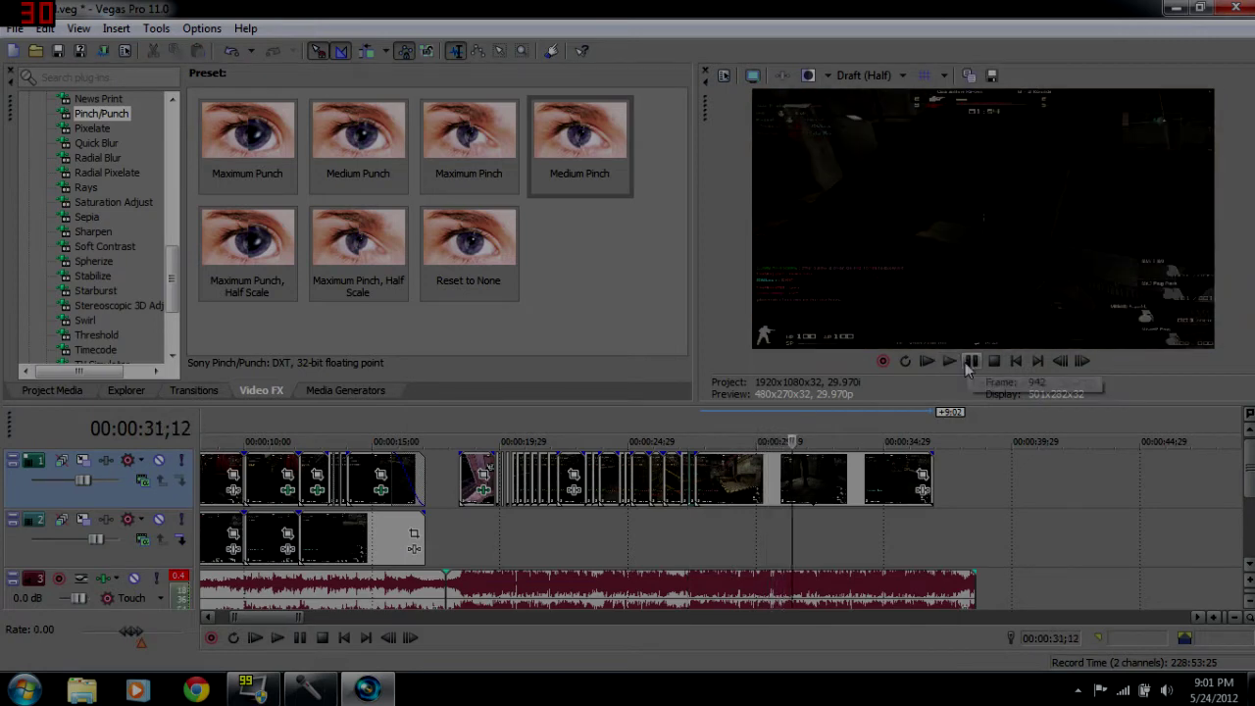
pyautogui.scroll(-5, 724, 498)
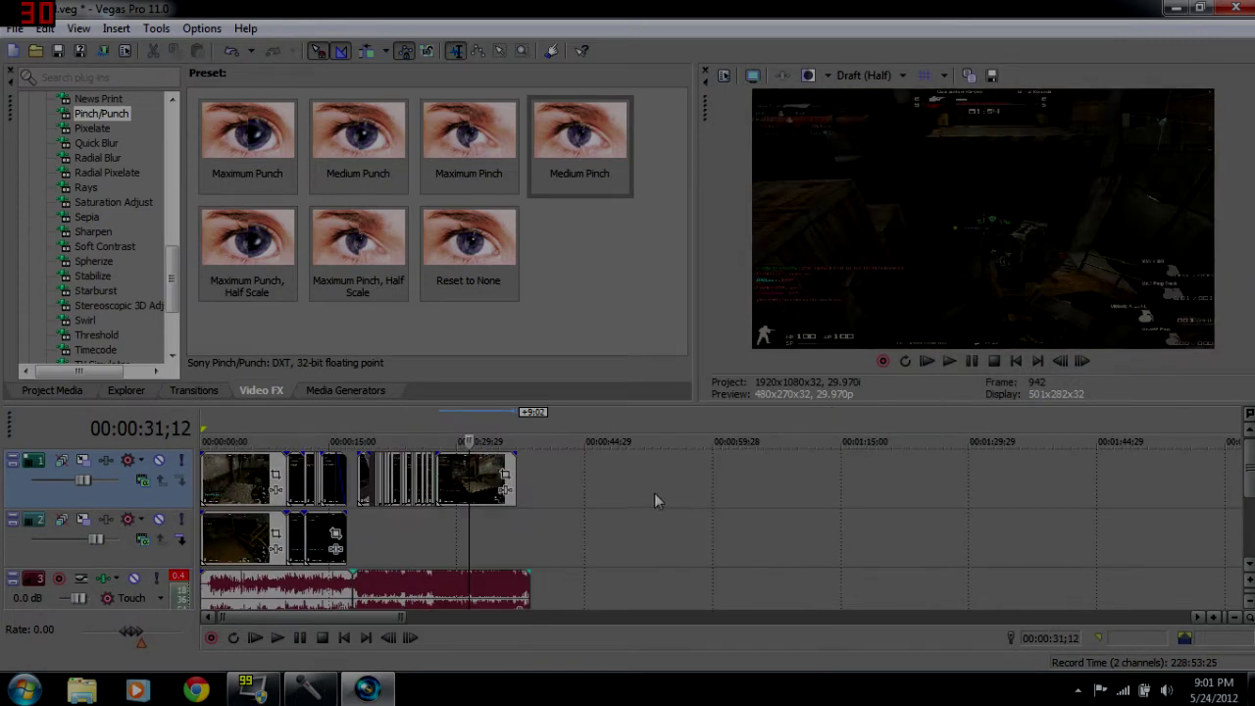
pyautogui.scroll(5, 654, 502)
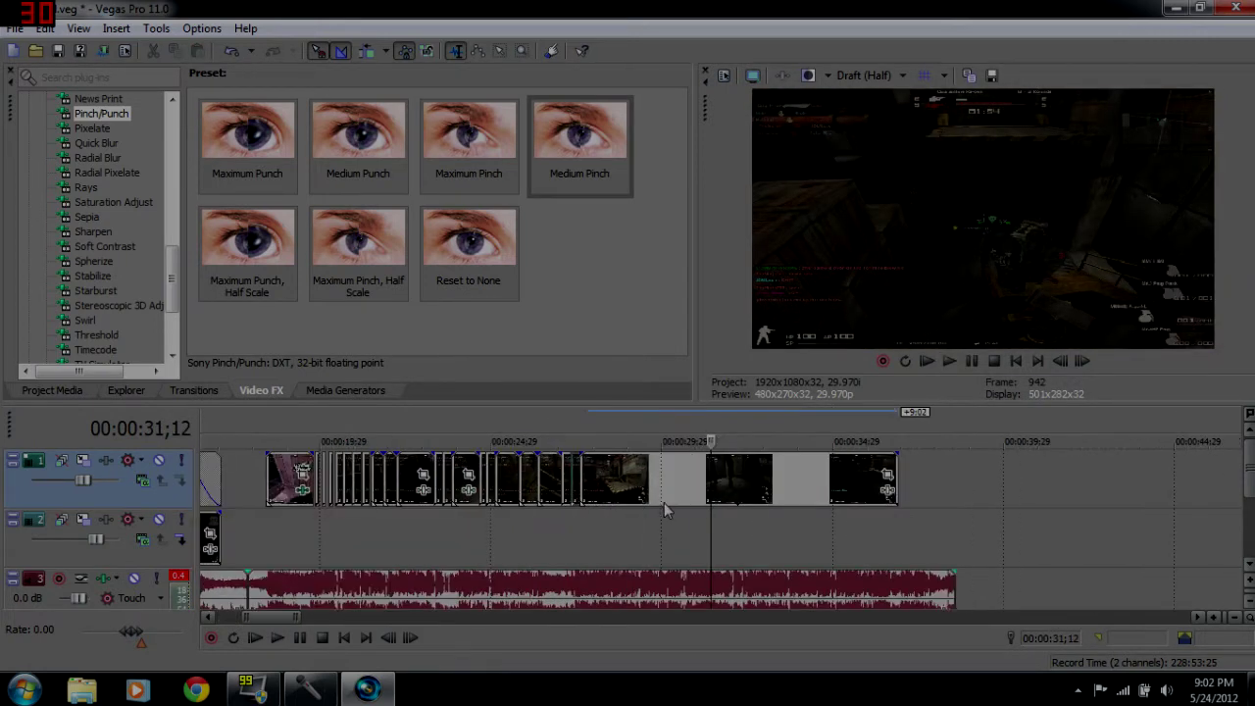
pyautogui.click(586, 481)
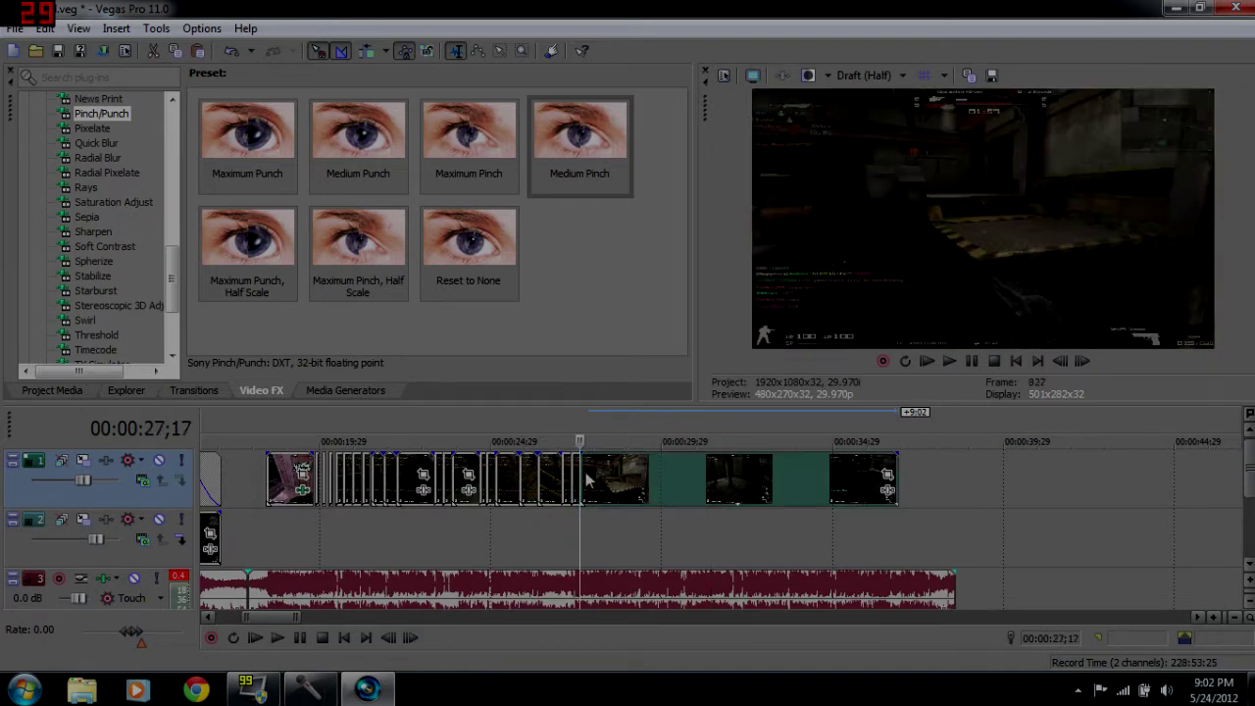
pyautogui.click(949, 361)
pyautogui.click(972, 362)
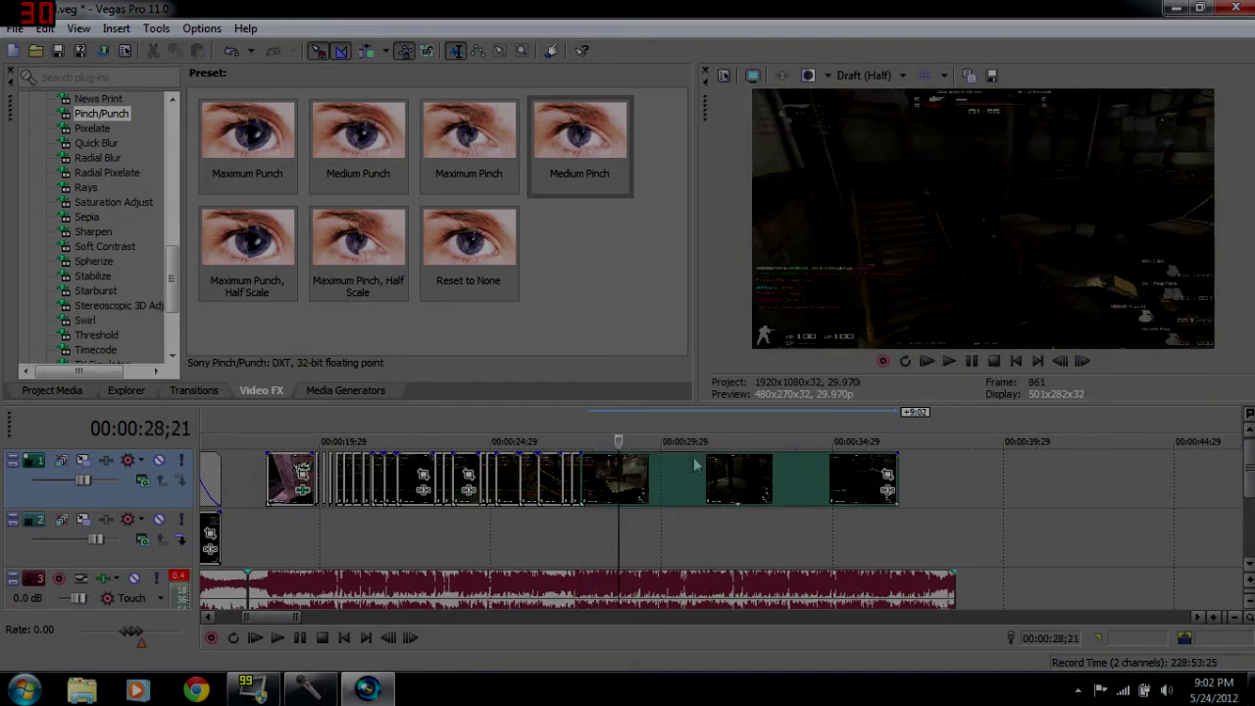
# Play the montage from the short cuts before 27;01 through to the end of the extended clip.
pyautogui.click(550, 473)
pyautogui.press('space')
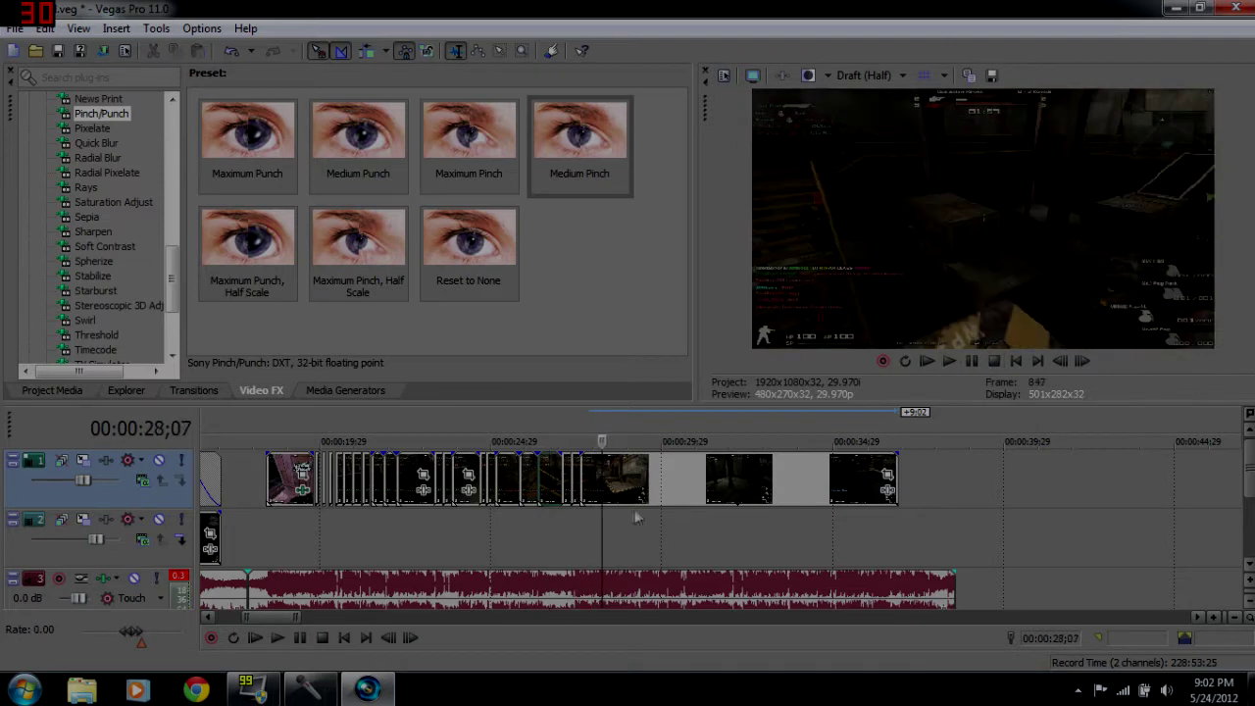
pyautogui.click(949, 360)
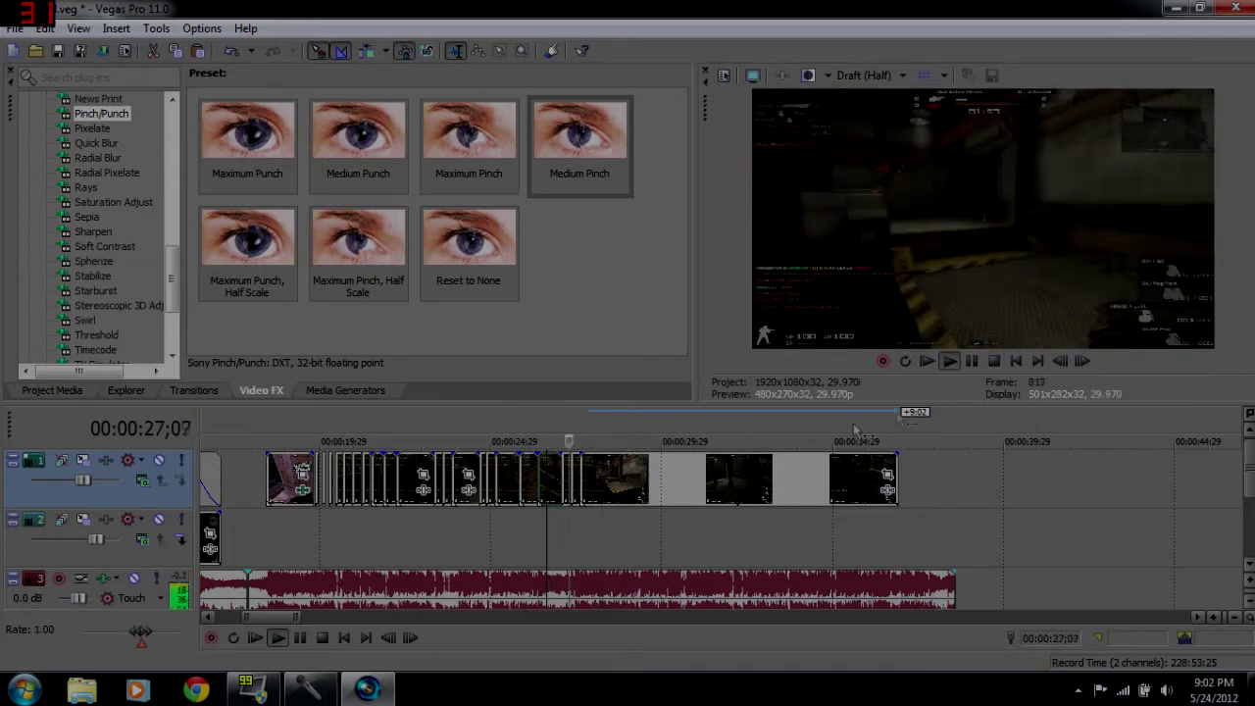
pyautogui.click(972, 361)
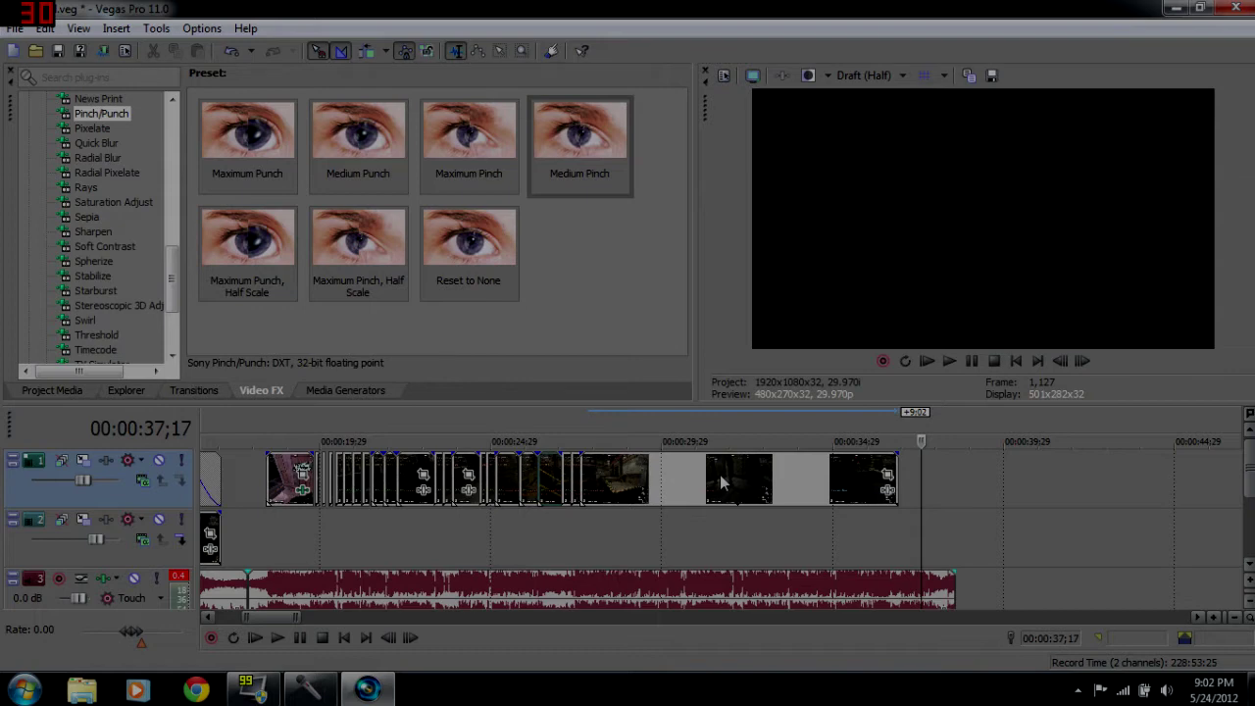
# Replay the opening seconds of the extended clip twice to judge where it should end.
pyautogui.click(578, 479)
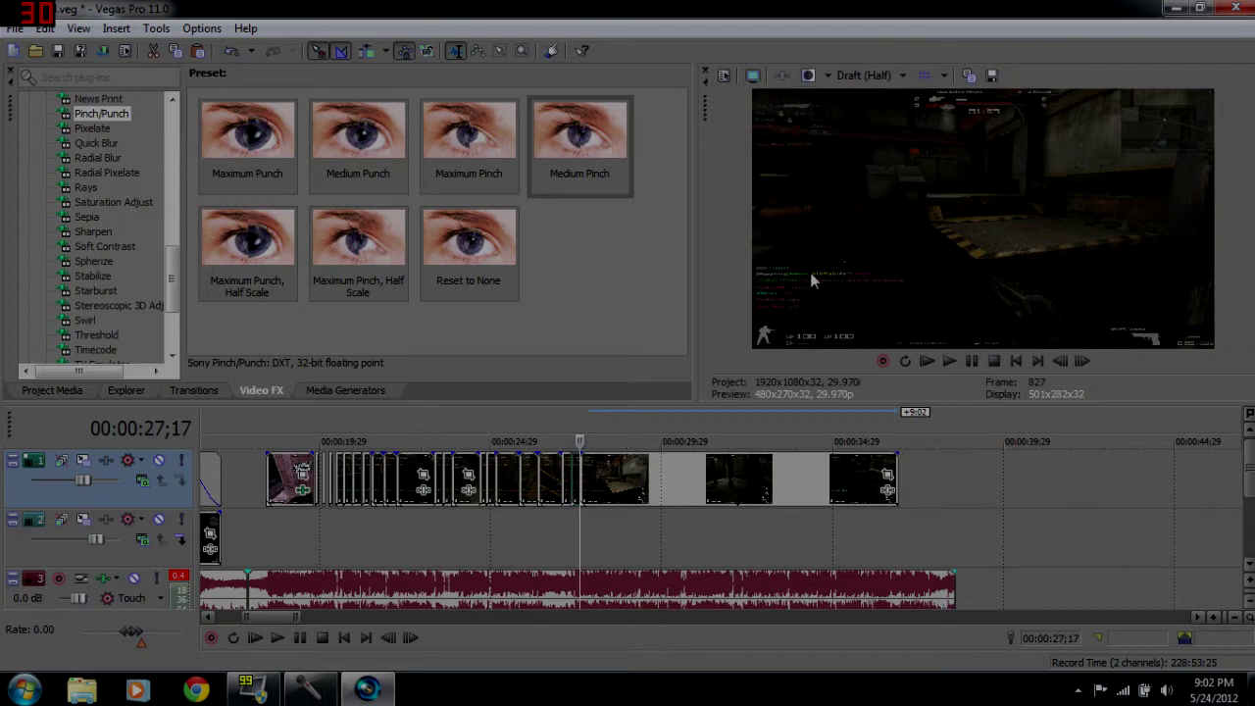
pyautogui.press('space')
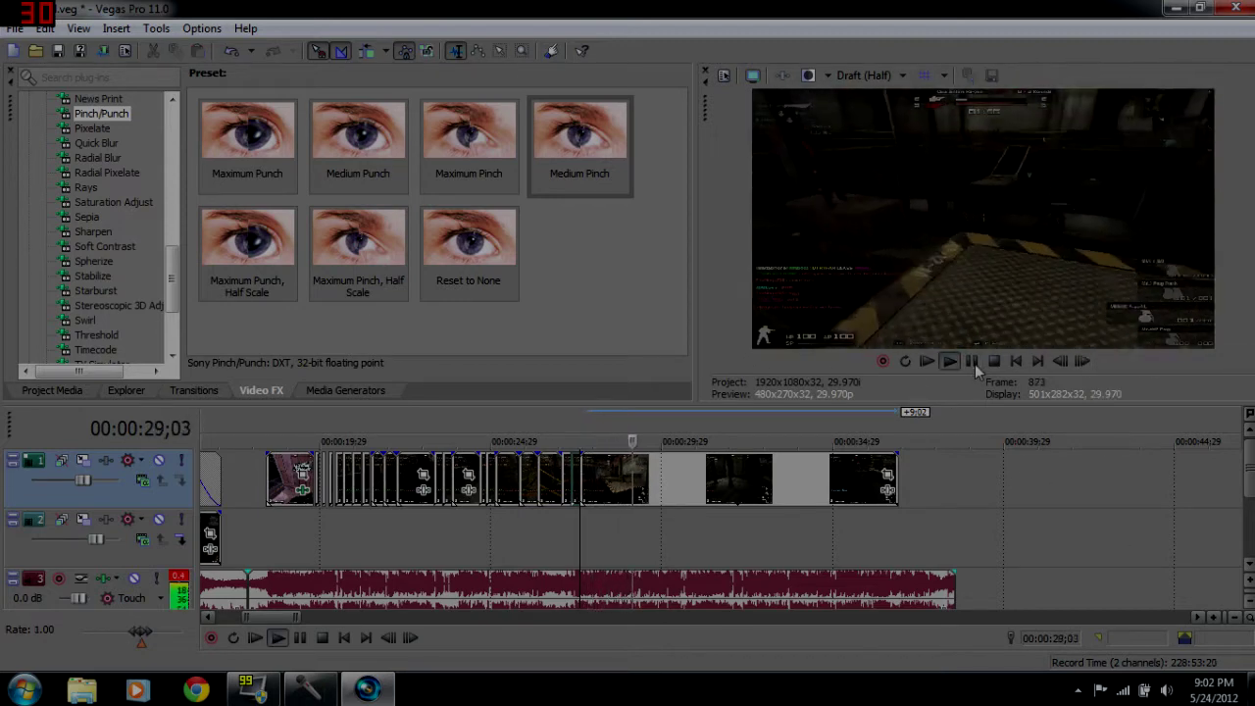
pyautogui.click(972, 363)
pyautogui.click(589, 478)
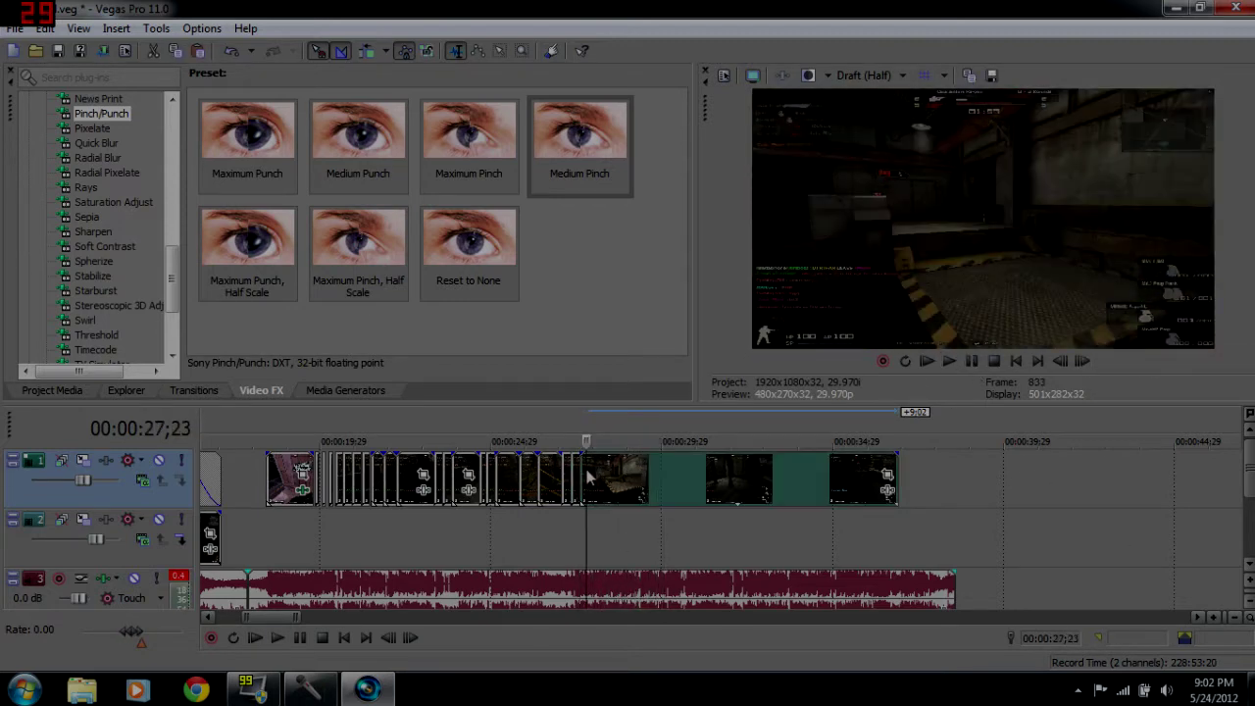
pyautogui.press('space')
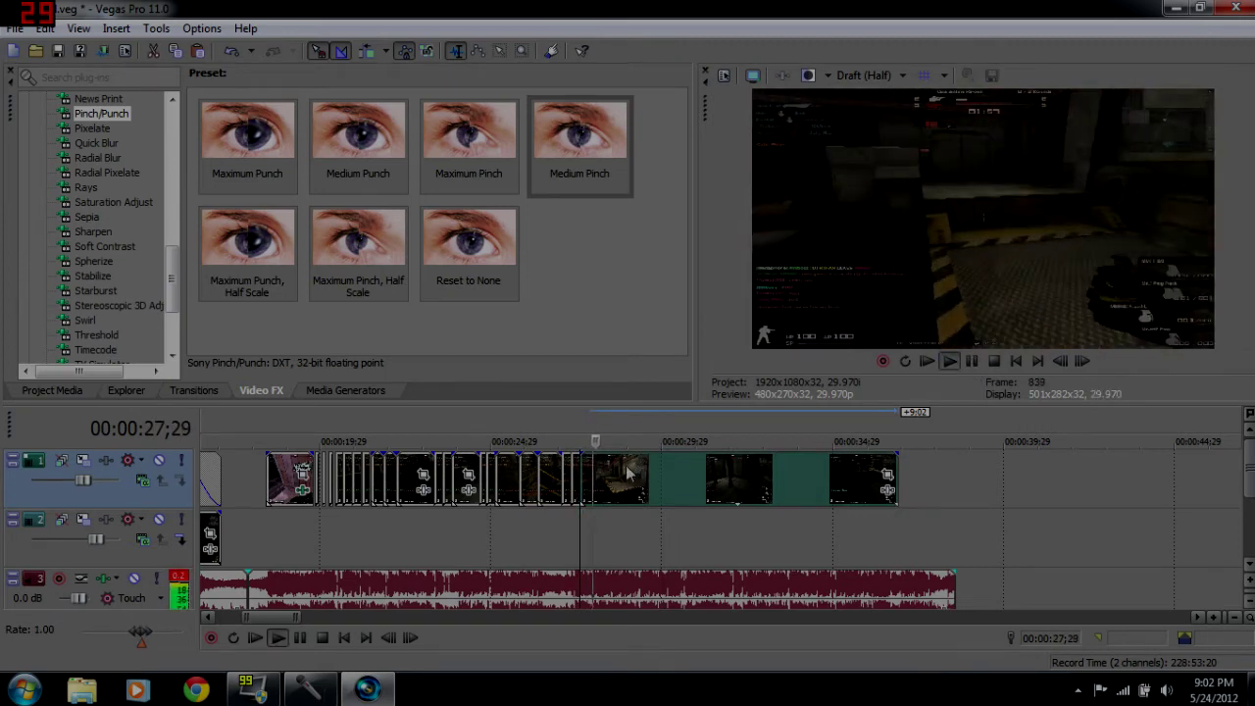
pyautogui.click(972, 362)
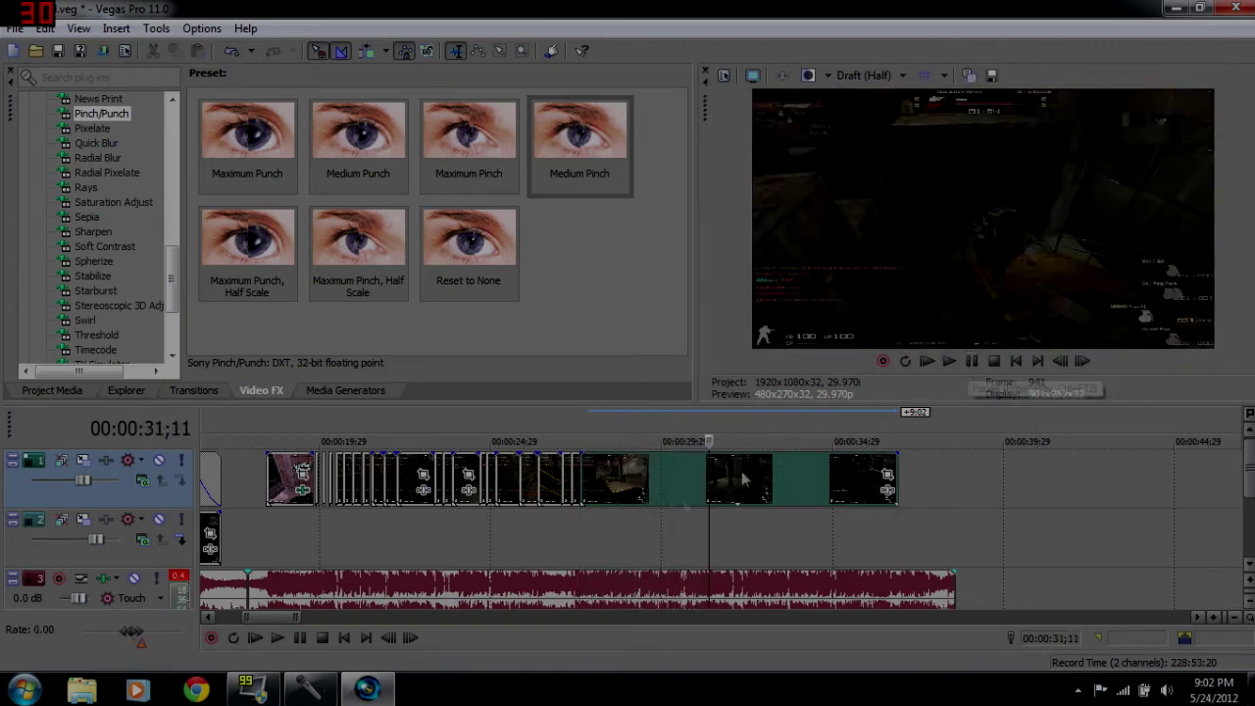
# Check several points of the soundtrack beneath the extended clip and play it from about 28;27.
pyautogui.click(636, 486)
pyautogui.click(682, 585)
pyautogui.click(729, 585)
pyautogui.click(739, 585)
pyautogui.click(627, 584)
pyautogui.press('space')
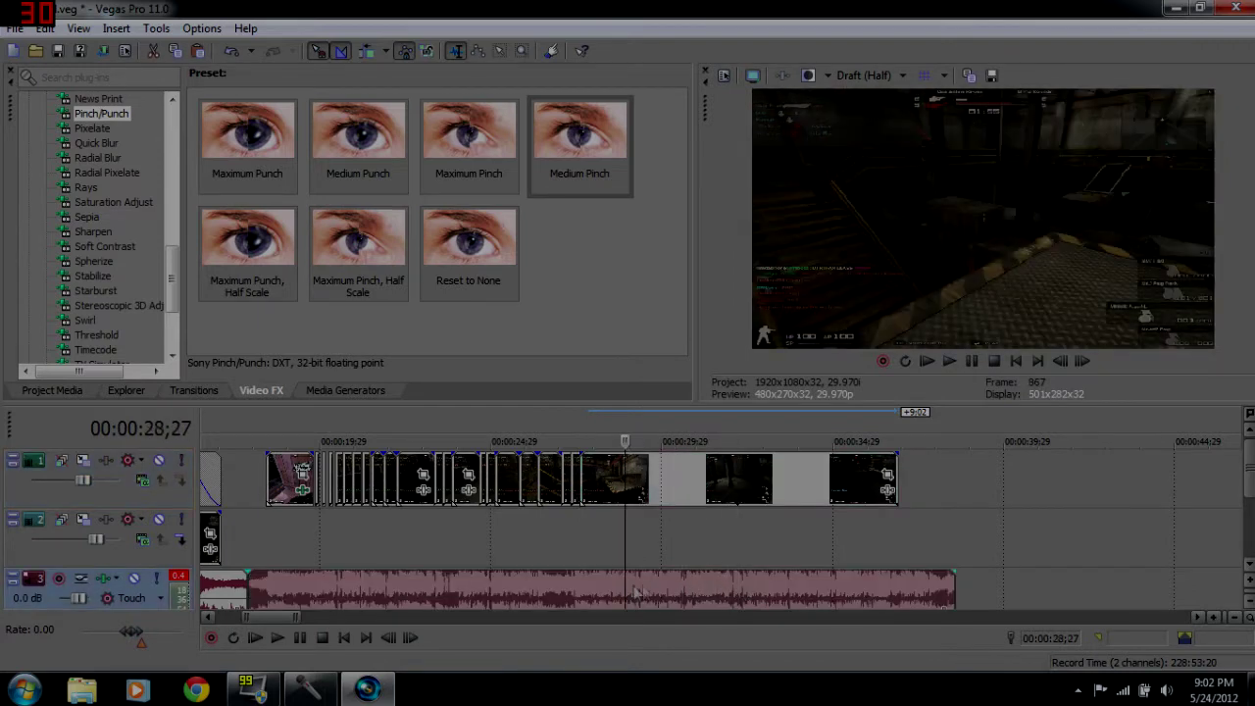
pyautogui.click(972, 361)
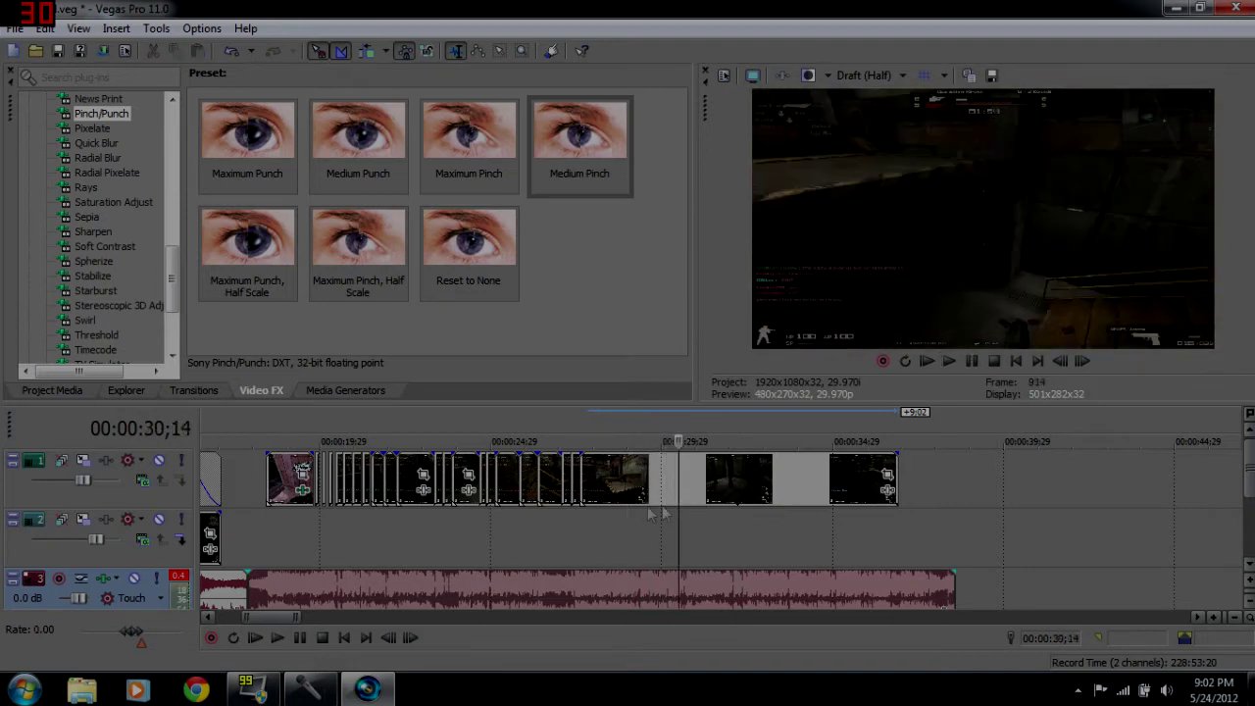
# Inspect frames of the extended clip up to 29;11, then replay it from 27;17 to find the cut point.
pyautogui.click(583, 473)
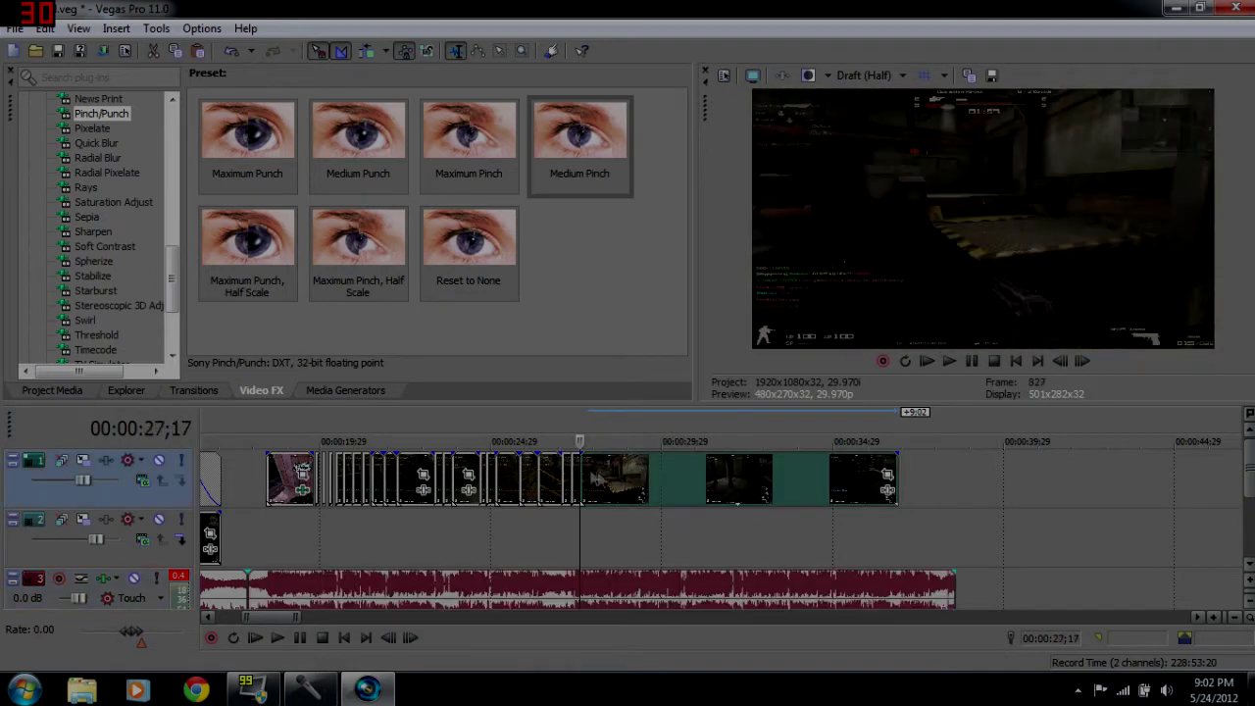
pyautogui.click(616, 485)
pyautogui.click(641, 480)
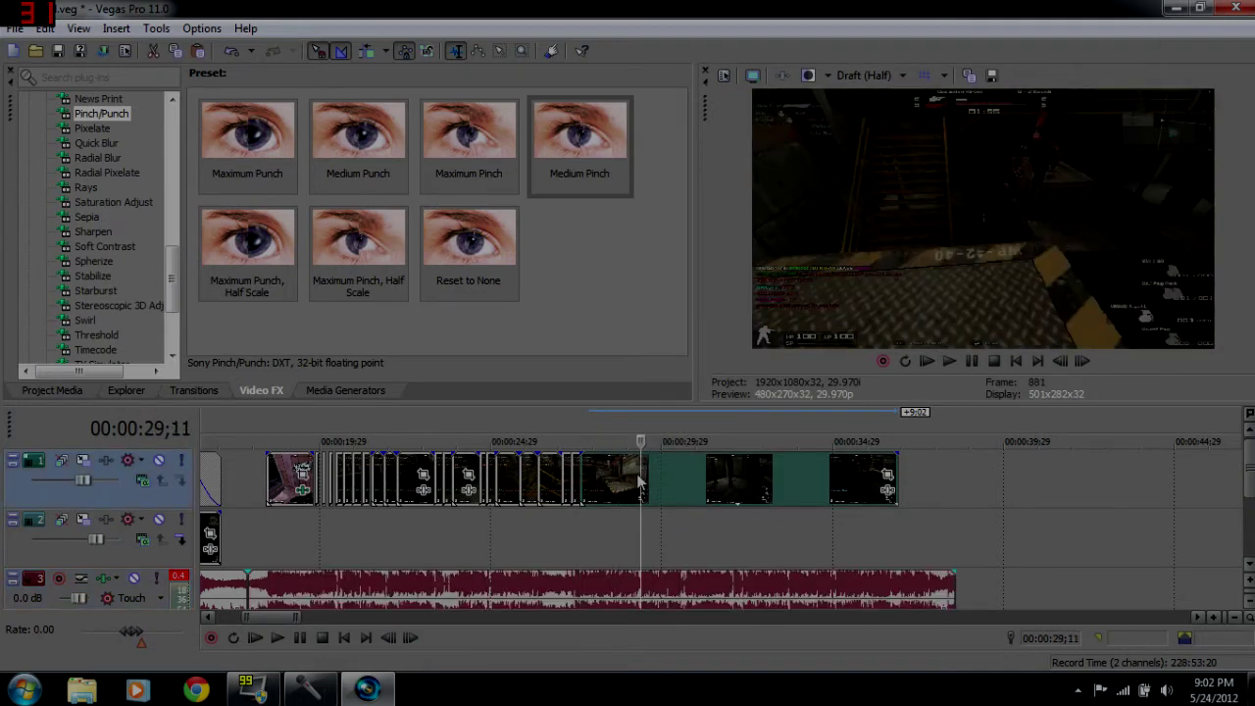
pyautogui.click(626, 480)
pyautogui.click(580, 479)
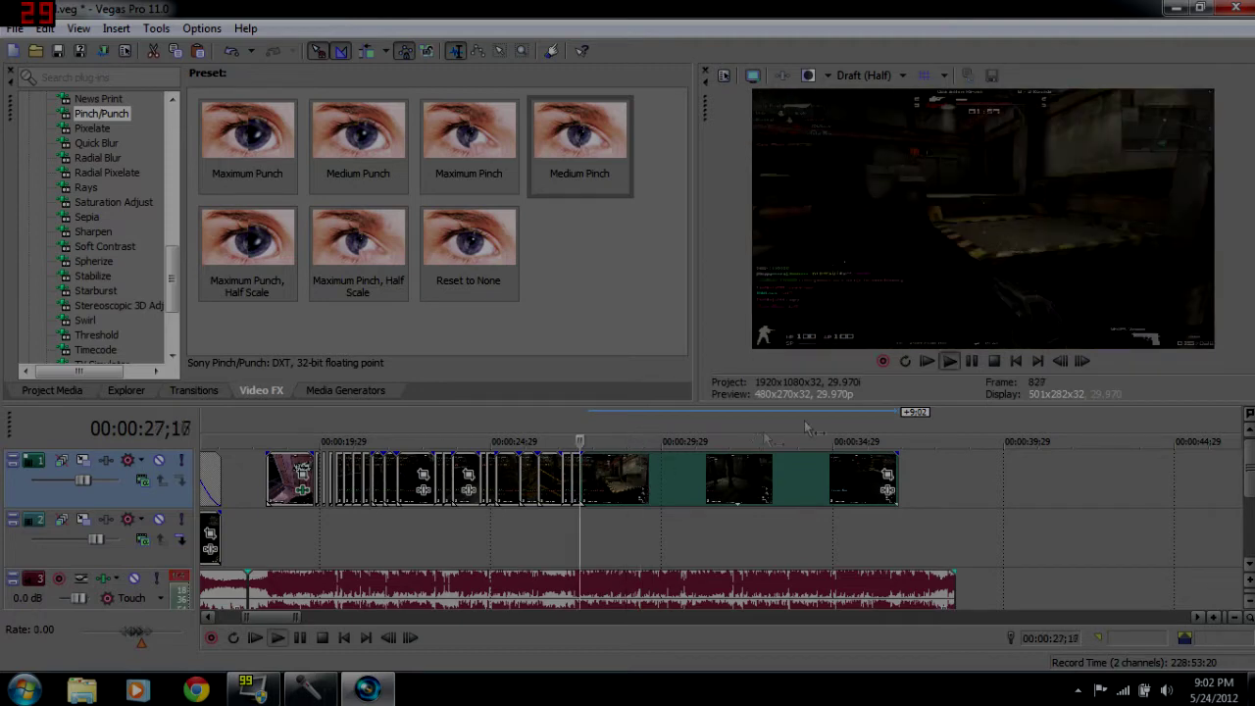
pyautogui.click(950, 362)
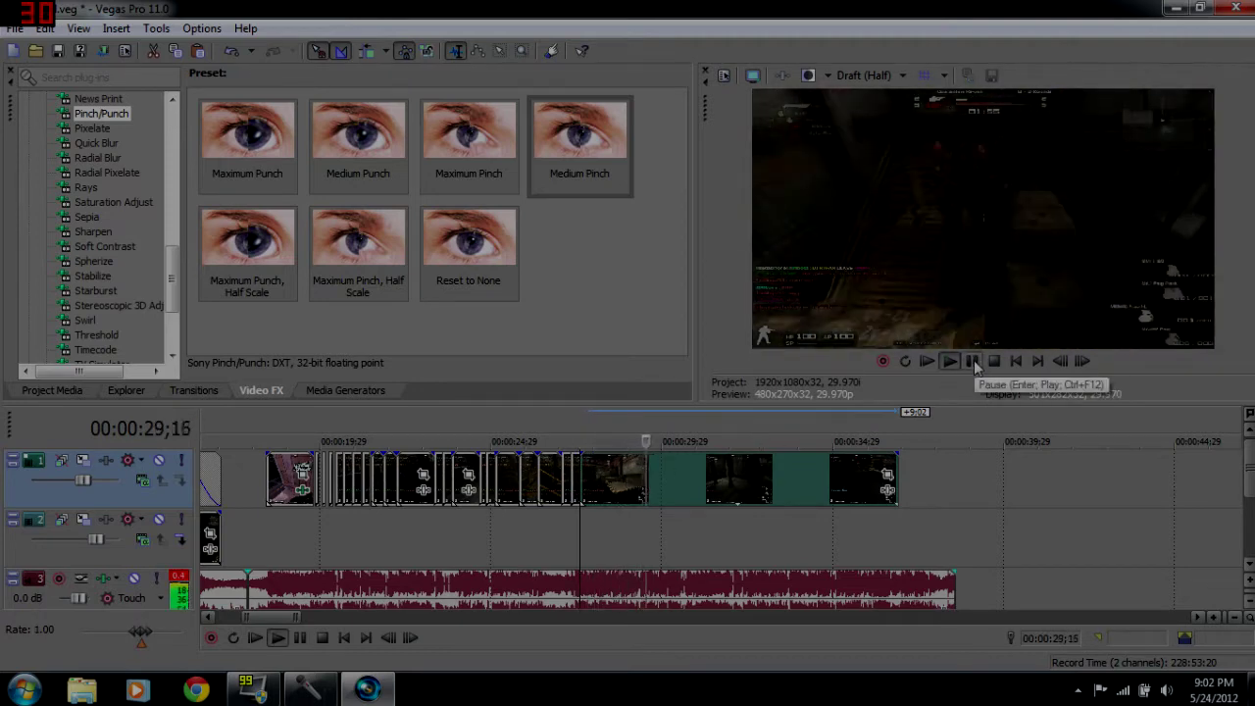
pyautogui.click(973, 362)
# Split the extended clip on track 1 at 28;07 and delete the part after the cut.
pyautogui.click(613, 588)
pyautogui.scroll(2, 613, 588)
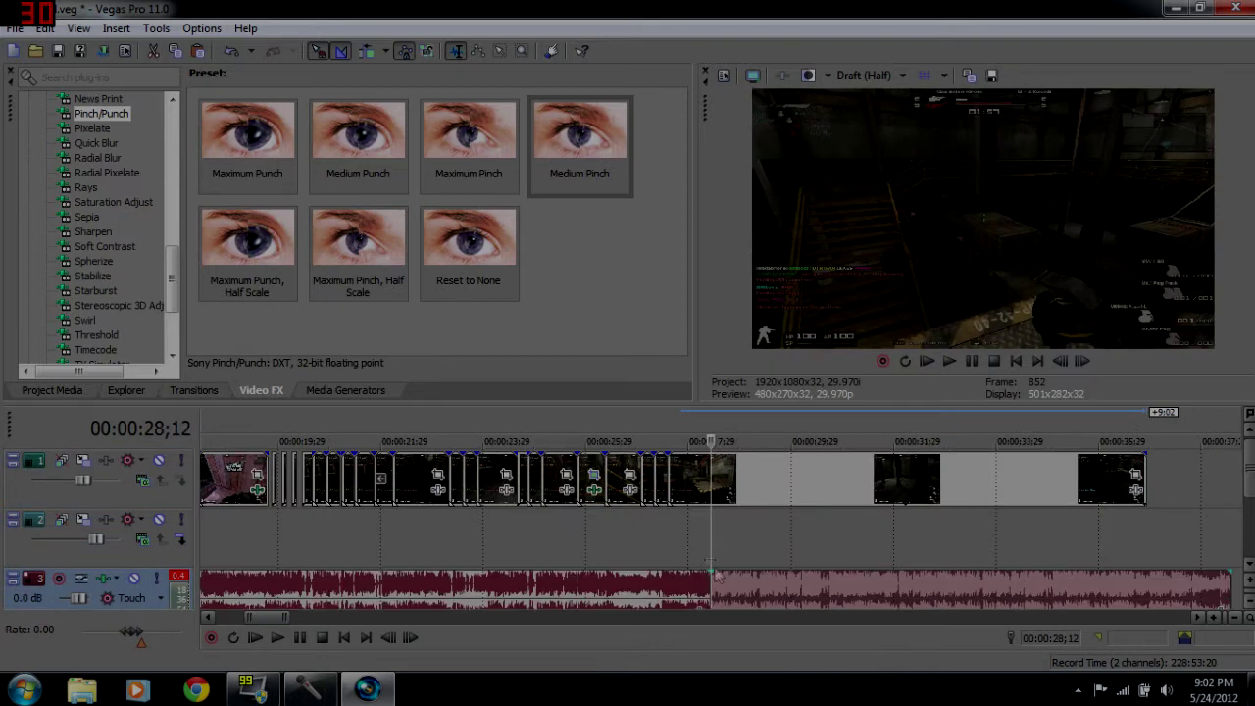
pyautogui.click(698, 477)
pyautogui.click(701, 477)
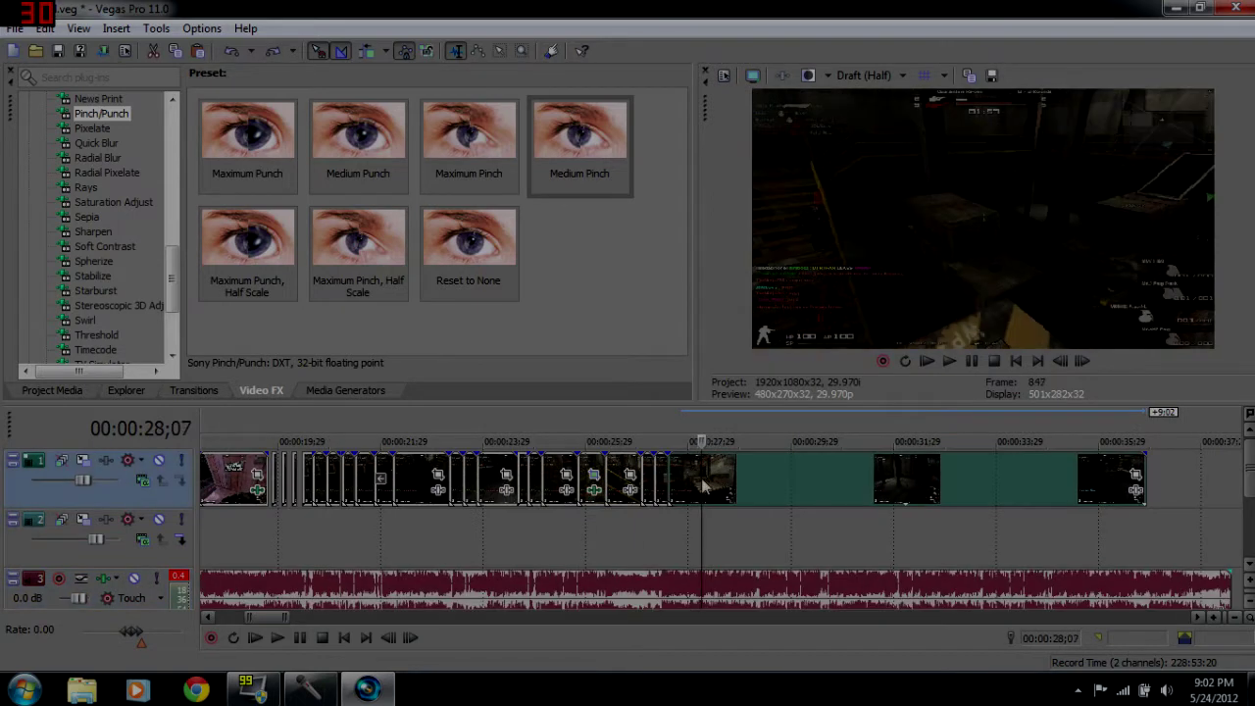
pyautogui.press('s')
pyautogui.click(736, 493)
pyautogui.press('Delete')
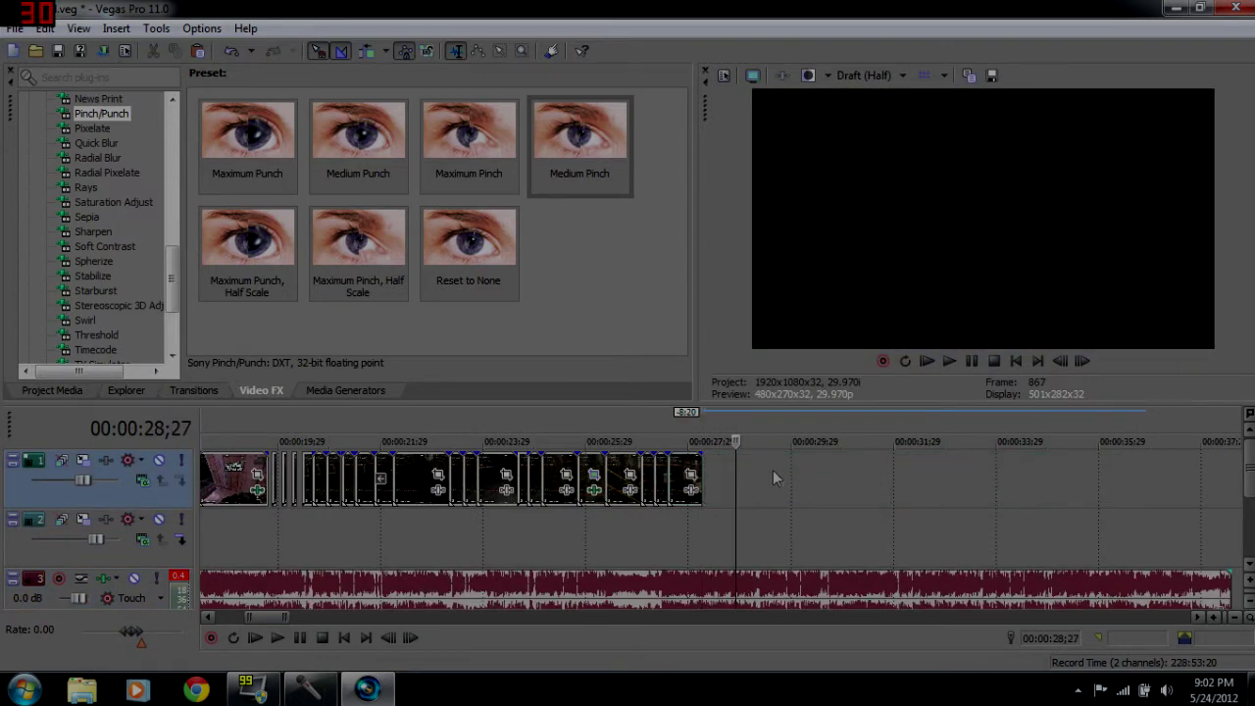
# Add a fade-out of about 11 frames to the end of the last clip and play it back.
pyautogui.scroll(1, 718, 491)
pyautogui.scroll(3, 718, 491)
pyautogui.moveTo(531, 452); pyautogui.dragTo(428, 459)
pyautogui.click(374, 478)
pyautogui.press('space')
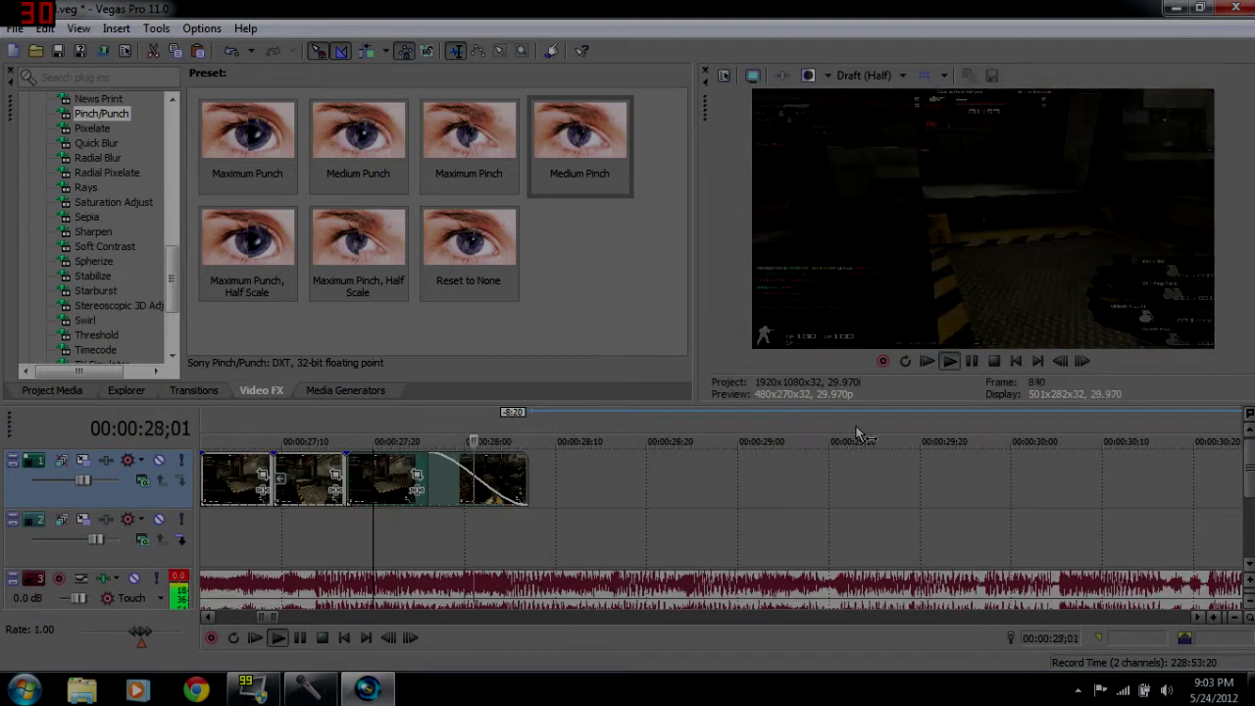
pyautogui.click(971, 361)
# Place the playhead at the last clip's end at 28;07 and browse to the Accolades folder inside Montage 3.
pyautogui.click(535, 468)
pyautogui.scroll(-3, 594, 504)
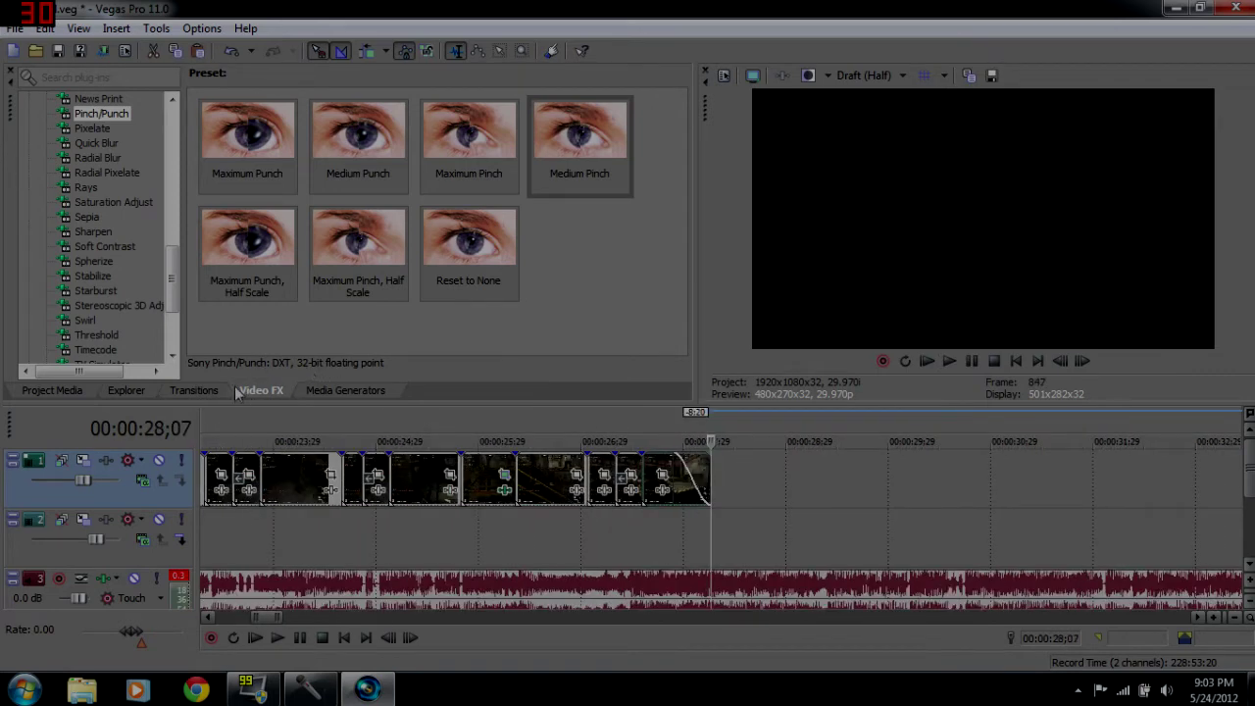
pyautogui.click(193, 390)
pyautogui.click(141, 391)
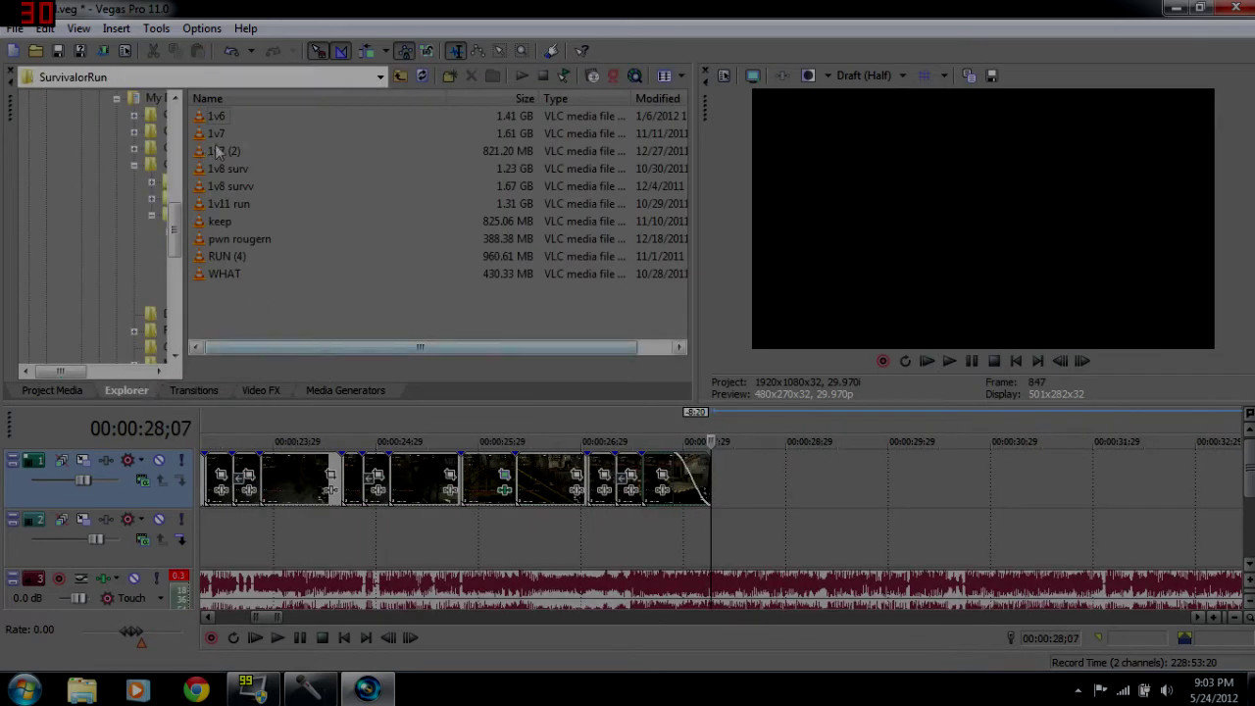
pyautogui.click(405, 84)
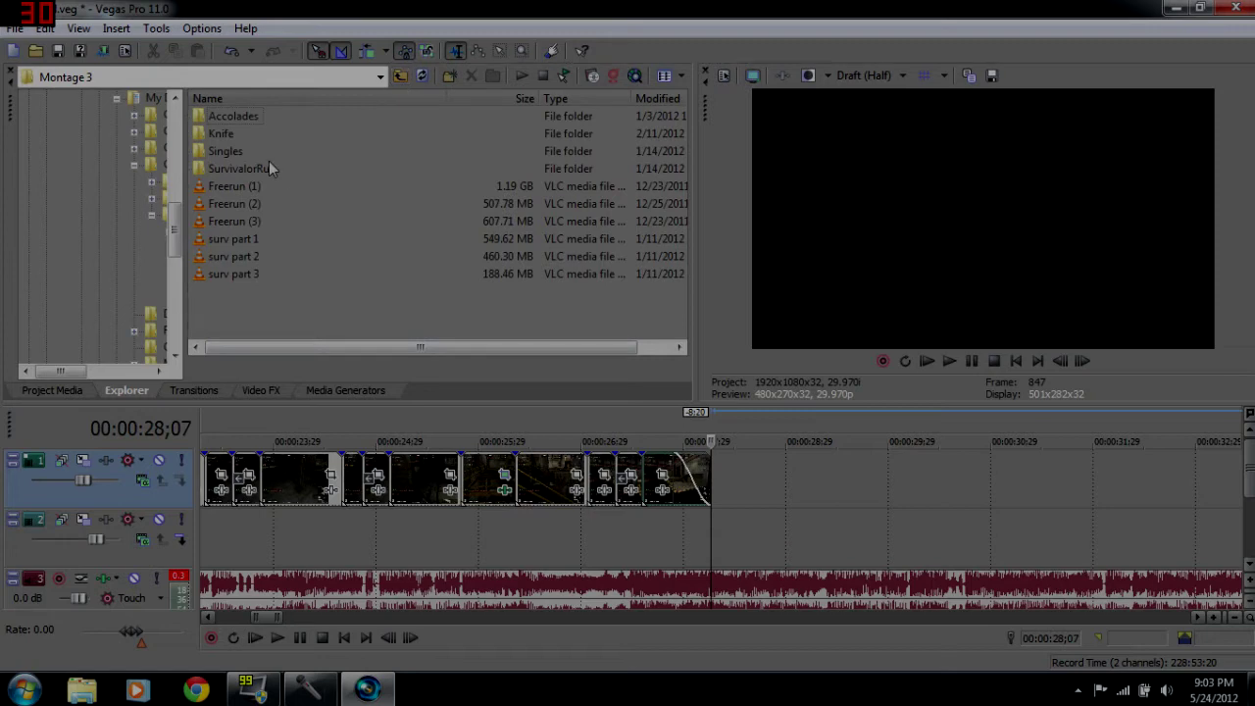
pyautogui.doubleClick(227, 122)
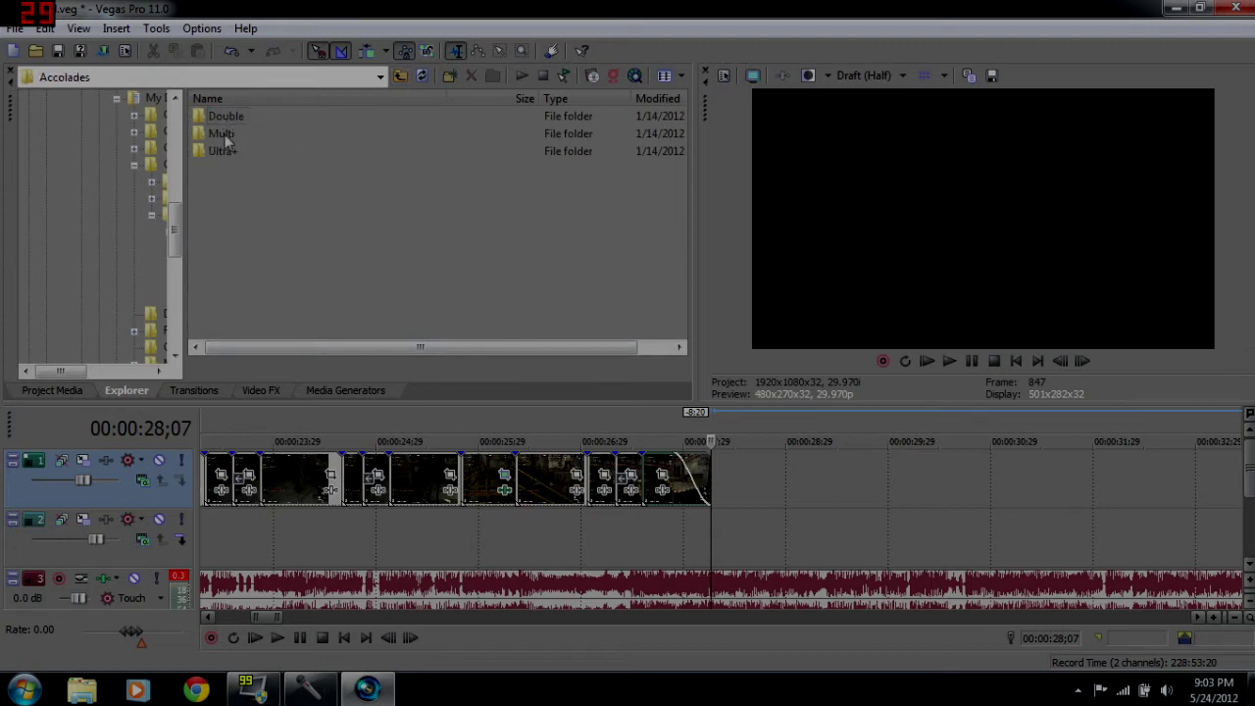
# Open the Multi folder and look through its clips, from nades,mines to shadow throw.
pyautogui.doubleClick(221, 135)
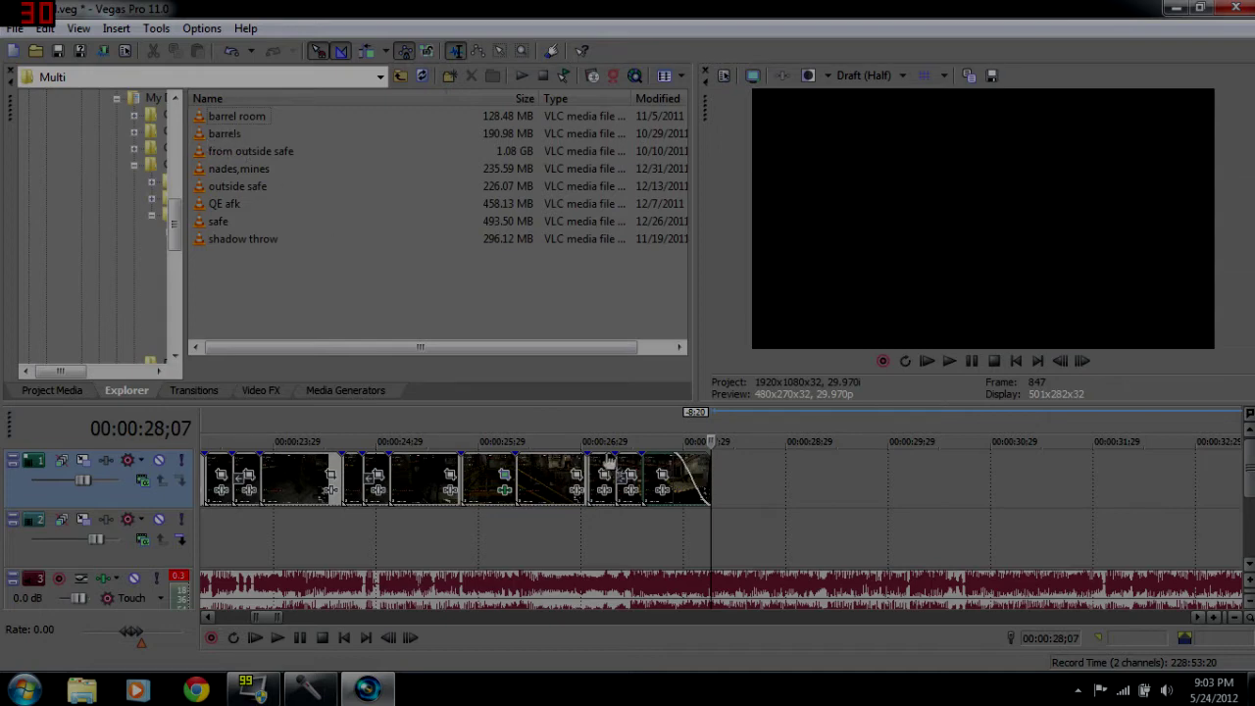
pyautogui.click(245, 173)
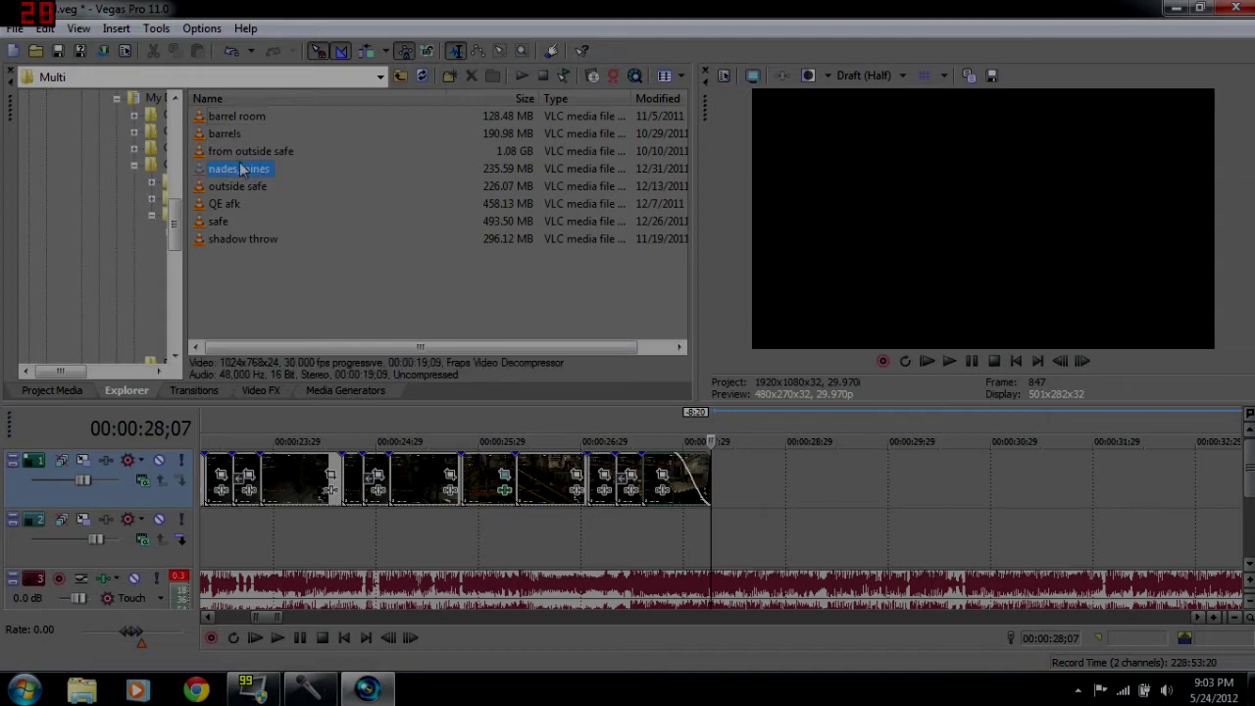
pyautogui.click(238, 152)
pyautogui.click(236, 186)
pyautogui.click(236, 204)
pyautogui.click(233, 221)
pyautogui.click(251, 244)
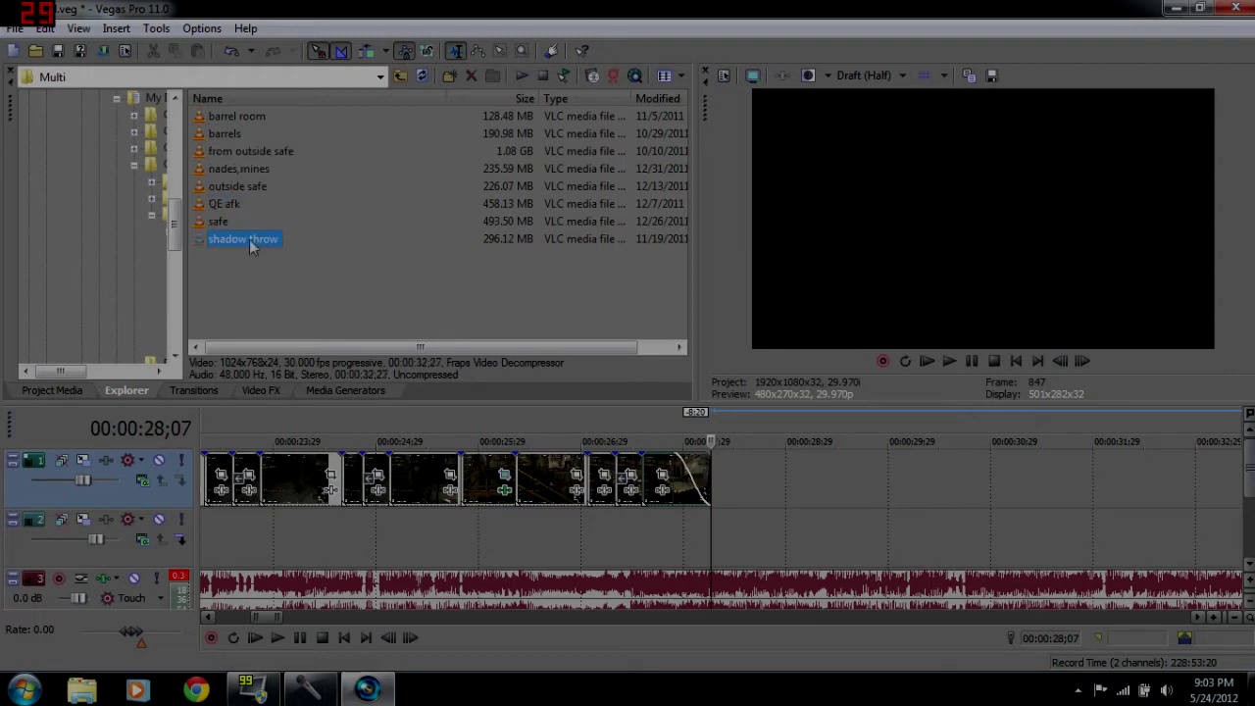
# Open the Double folder inside Accolades and look through its clips, including ceiling double and brandon double.
pyautogui.click(405, 81)
pyautogui.doubleClick(231, 116)
pyautogui.click(257, 154)
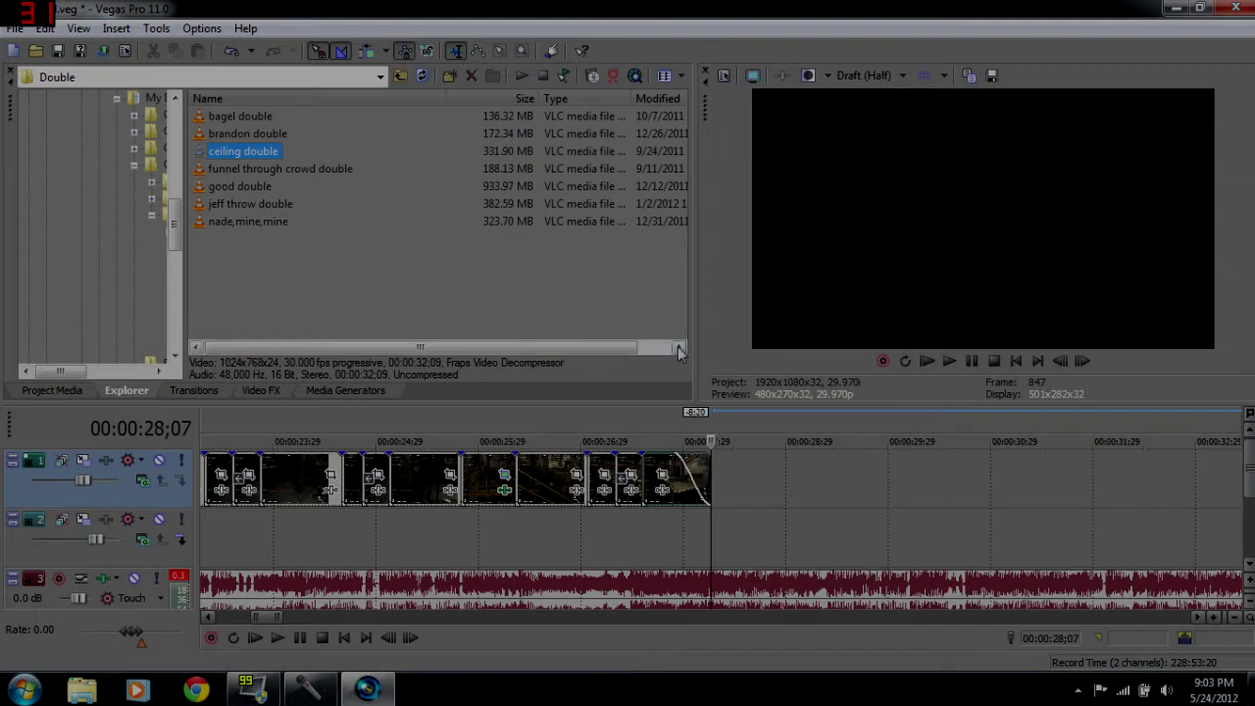
pyautogui.click(236, 136)
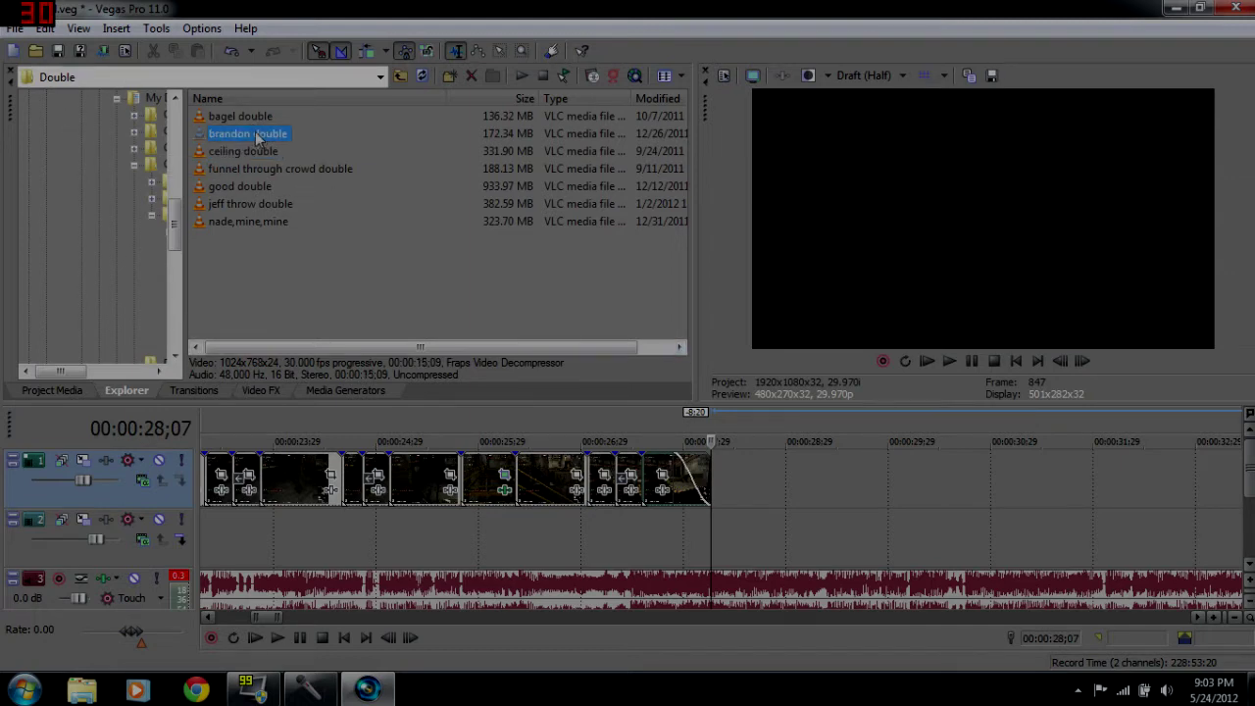
pyautogui.moveTo(531, 304); pyautogui.dragTo(226, 129)
# Return to the Multi folder and compare the barrel room, barrels and from outside safe clips.
pyautogui.click(401, 76)
pyautogui.doubleClick(225, 133)
pyautogui.click(236, 134)
pyautogui.click(257, 152)
pyautogui.click(245, 134)
pyautogui.click(258, 117)
pyautogui.click(277, 155)
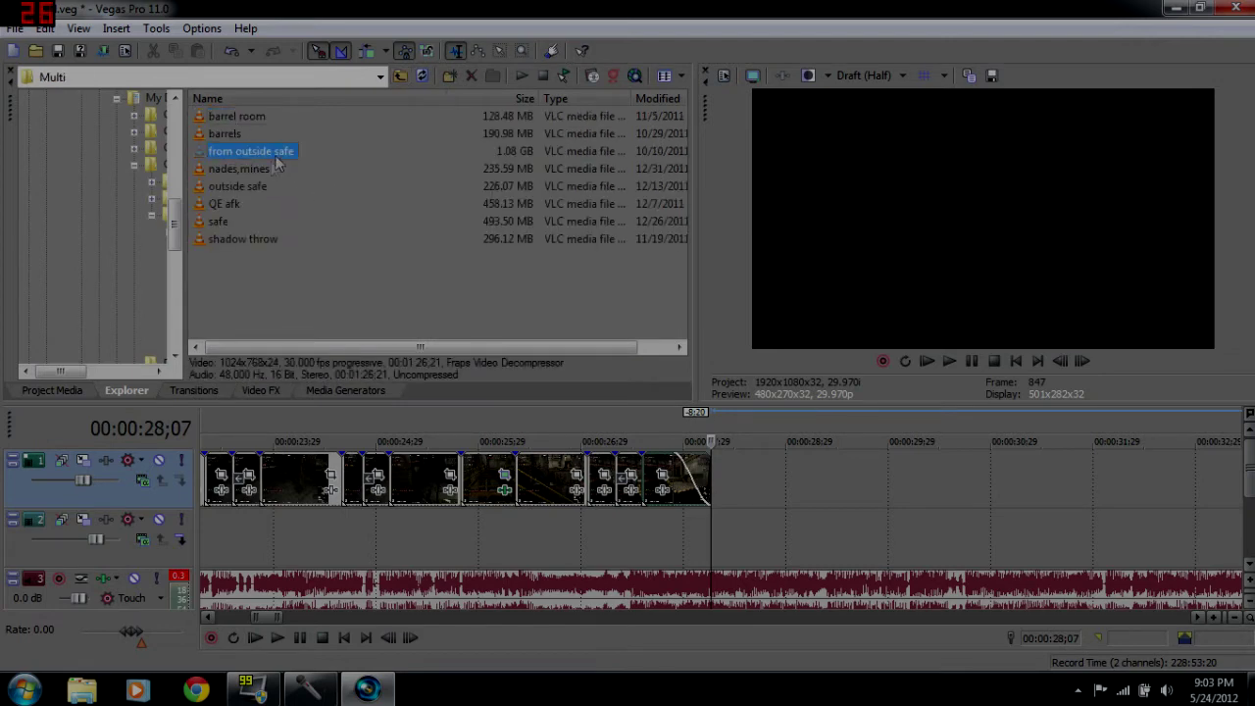
# Try the nades,mines clip on the timeline after the last montage clip, preview it and remove it.
pyautogui.click(256, 171)
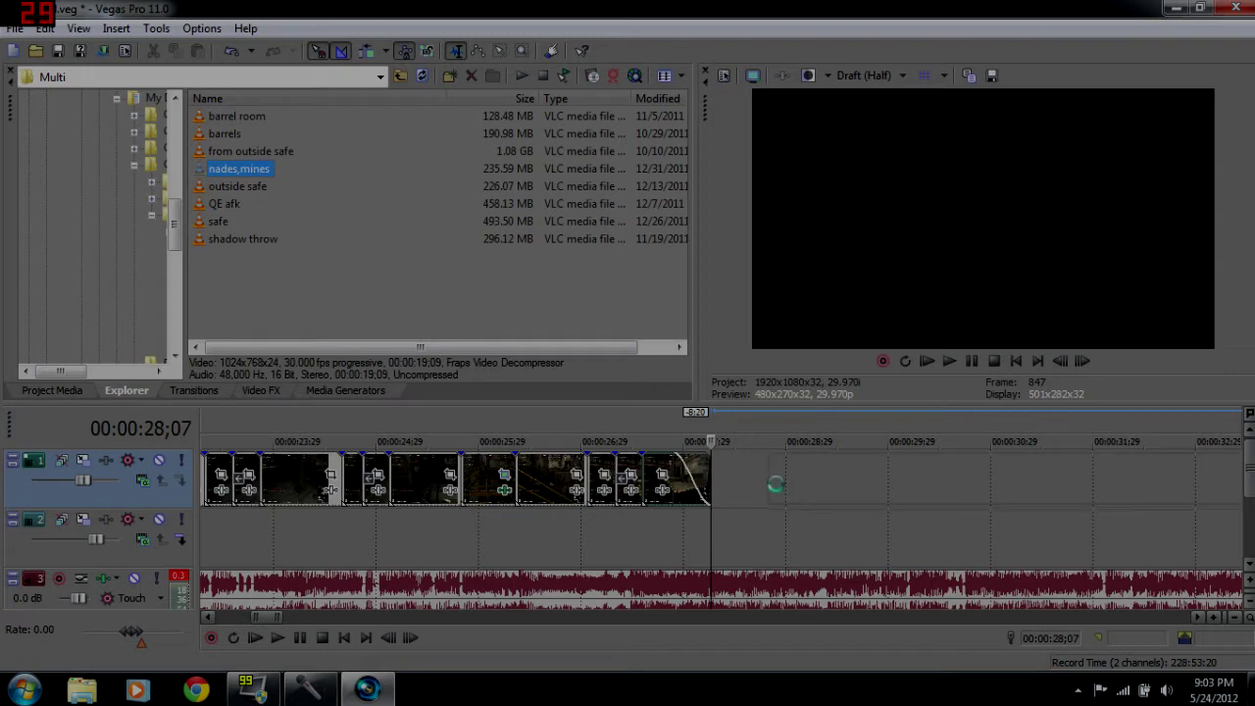
pyautogui.click(889, 488)
pyautogui.scroll(-6, 888, 493)
pyautogui.scroll(3, 380, 511)
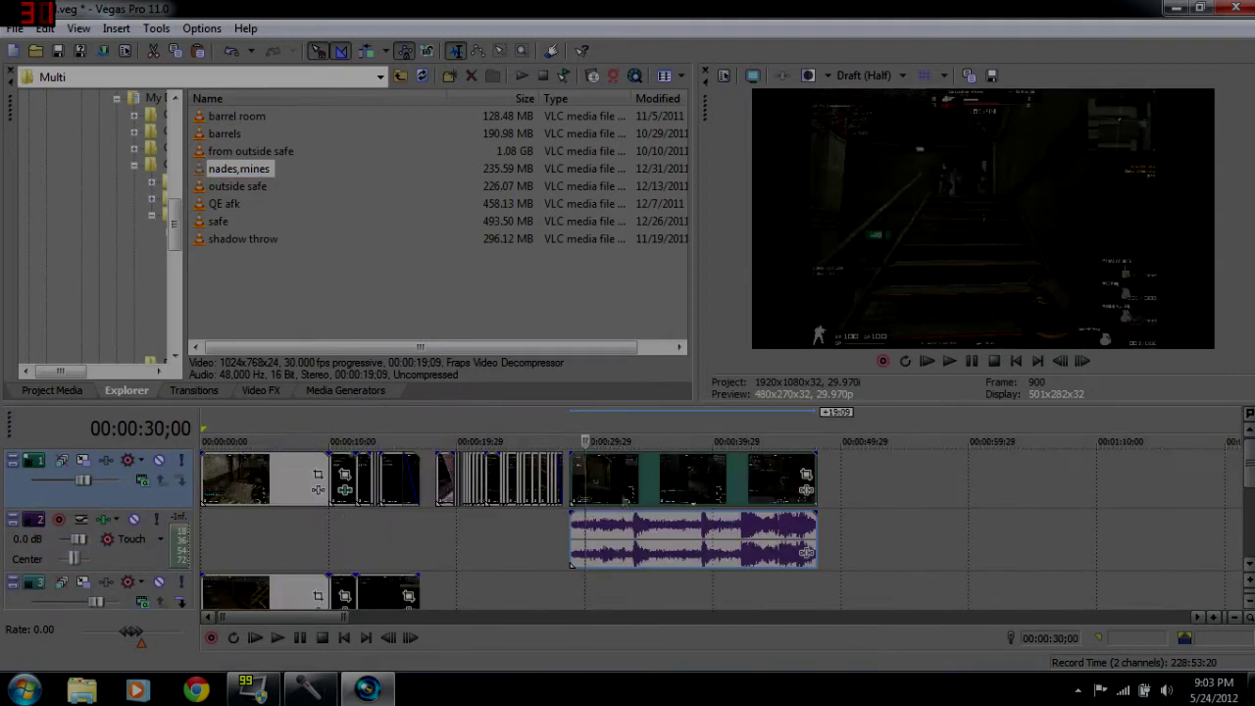
pyautogui.press('space')
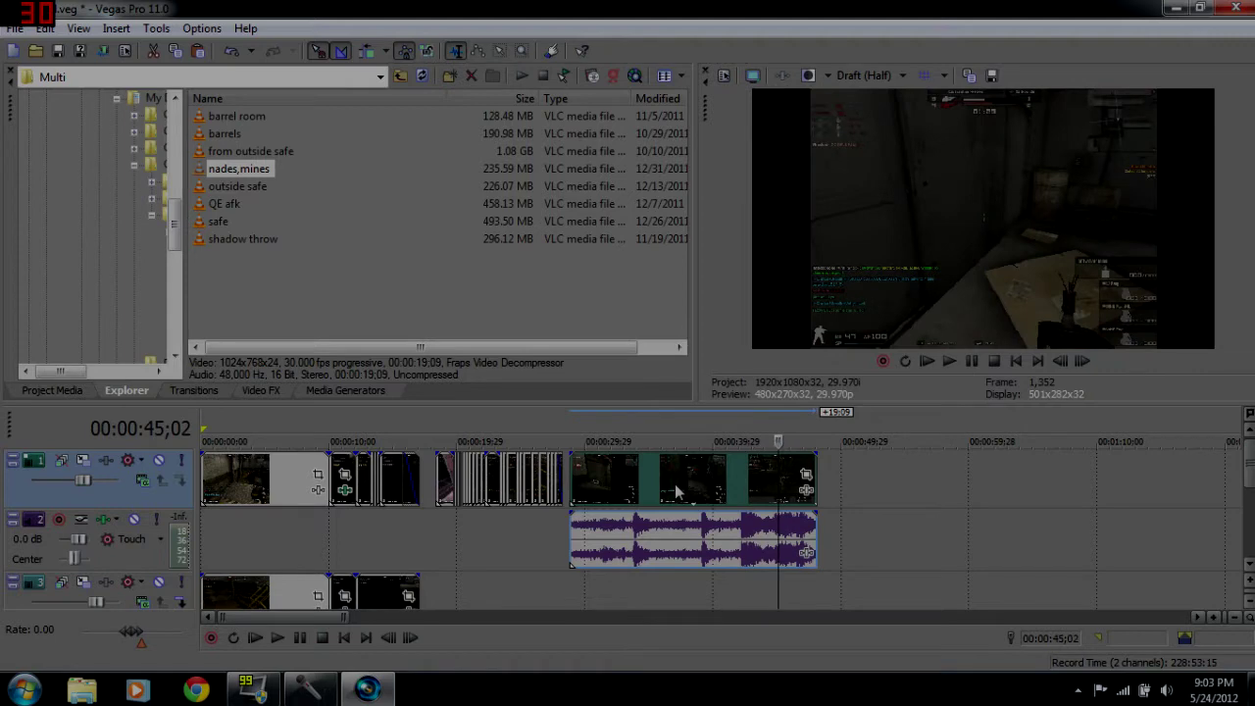
pyautogui.press('Delete')
# Add the barrels clip to the timeline at about 38 seconds, with its audio on track 2.
pyautogui.click(237, 186)
pyautogui.keyDown('ctrl'); pyautogui.click(224, 135); pyautogui.keyUp('ctrl')
pyautogui.click(231, 135)
pyautogui.moveTo(698, 493); pyautogui.dragTo(698, 493)
# Find the end of the multi kill in the barrels clip, split it at about 51;10 and delete the remainder.
pyautogui.click(886, 488)
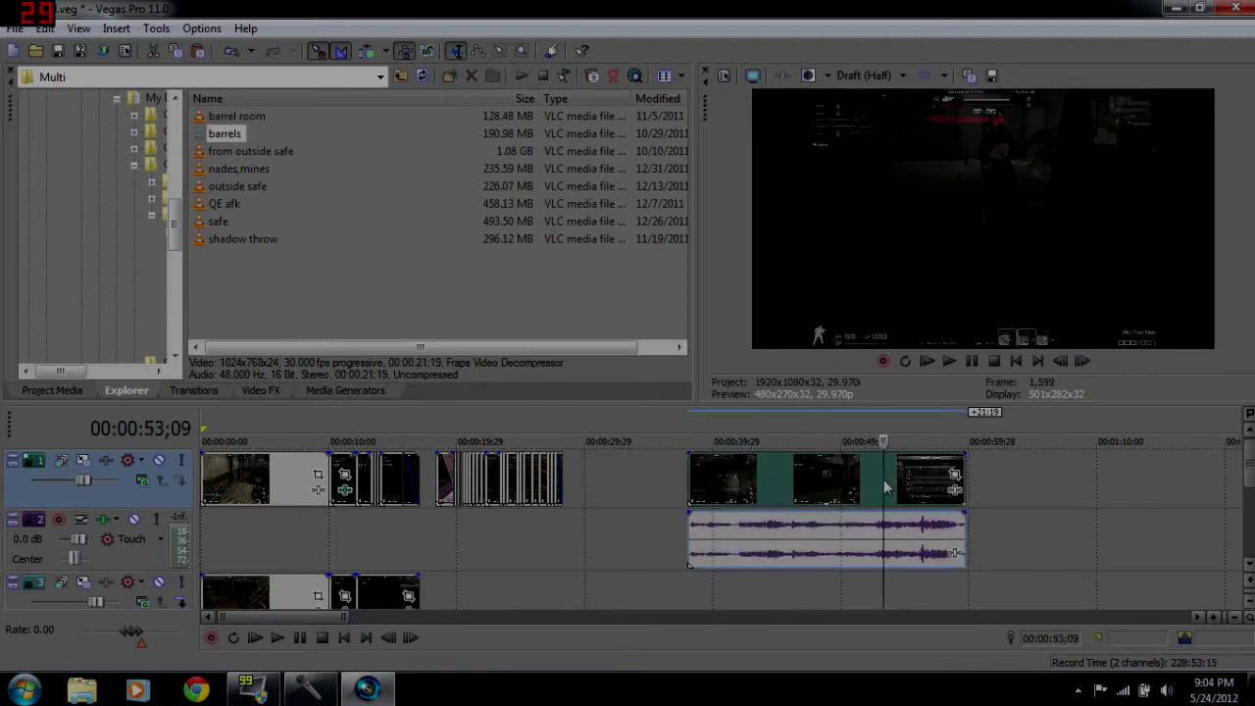
pyautogui.click(840, 483)
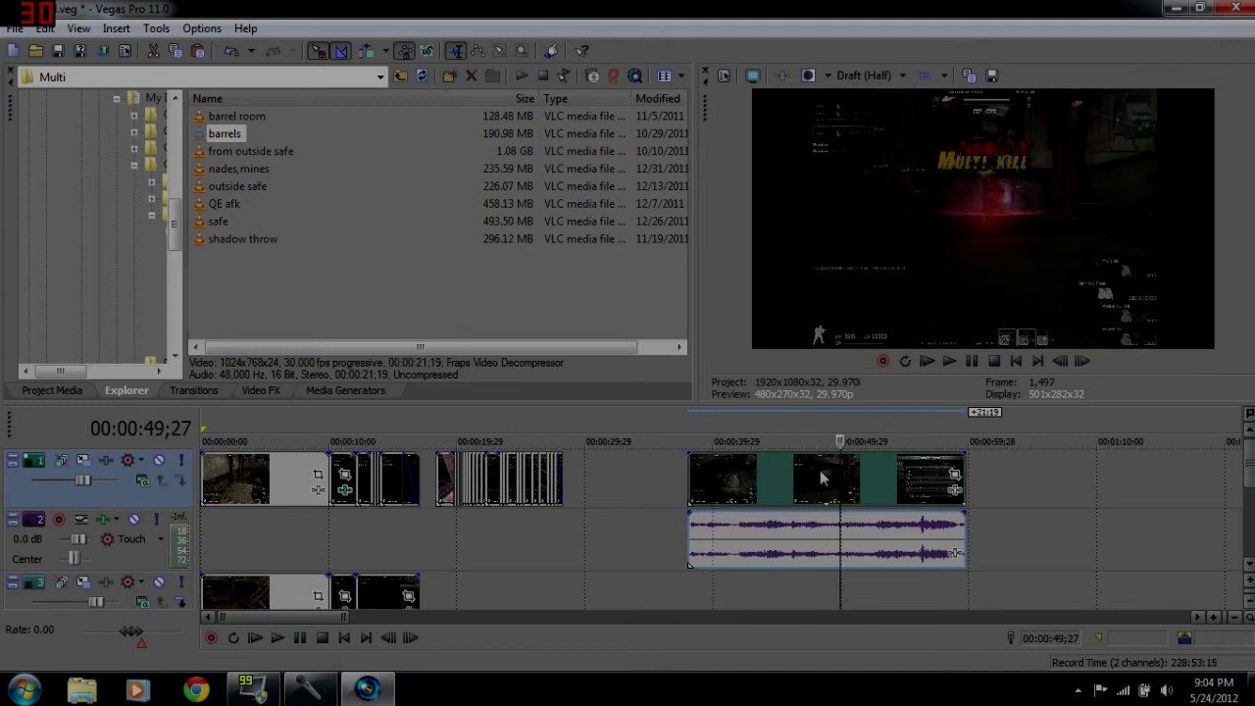
pyautogui.click(822, 478)
pyautogui.click(851, 486)
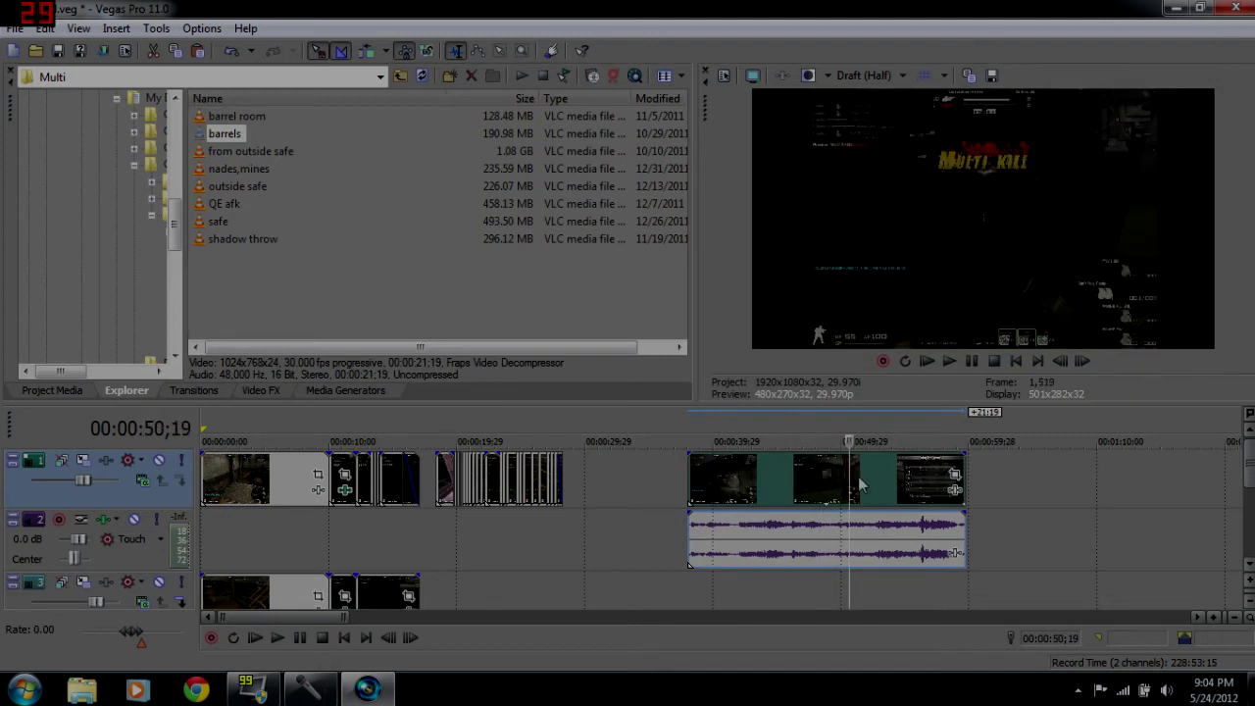
pyautogui.click(859, 484)
pyautogui.press('s')
pyautogui.click(893, 487)
pyautogui.press('Delete')
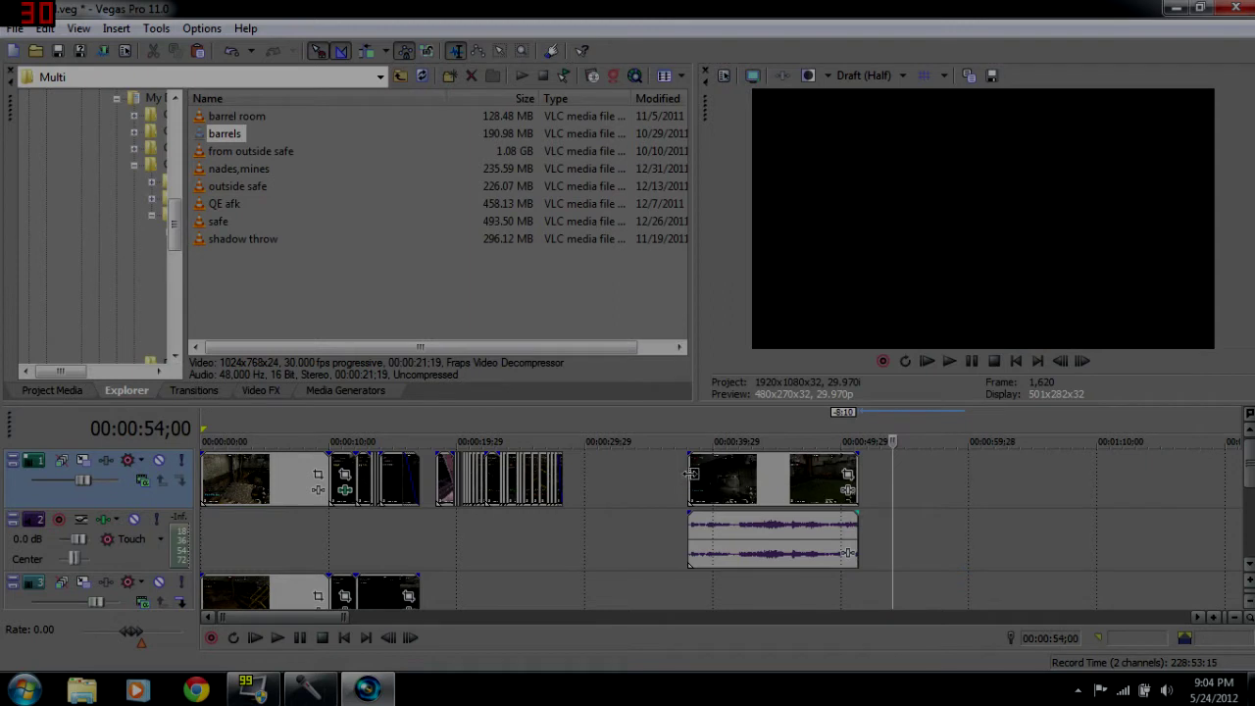
# Split the barrels clip at 43;08 and delete the part before the cut.
pyautogui.click(755, 480)
pyautogui.press('s')
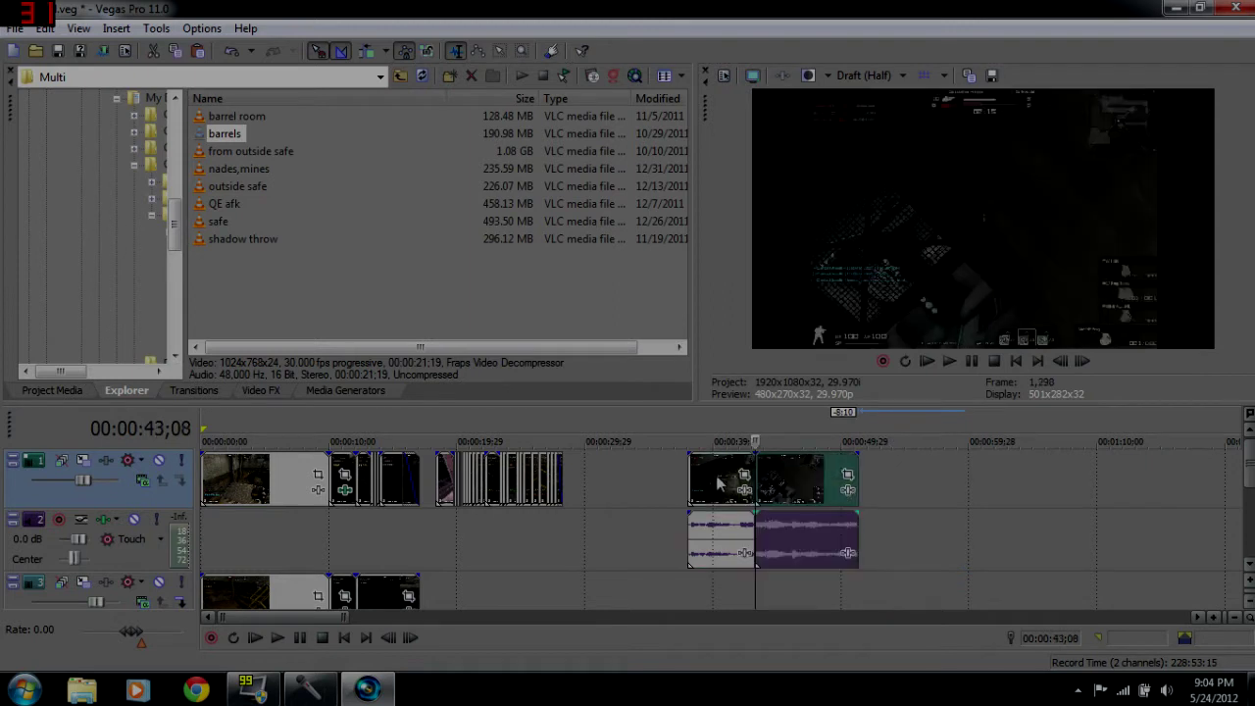
pyautogui.click(719, 484)
pyautogui.press('Delete')
# Move the trimmed barrels clip to start at about 29;09 and check its frame at 30;09.
pyautogui.moveTo(790, 495); pyautogui.dragTo(605, 500)
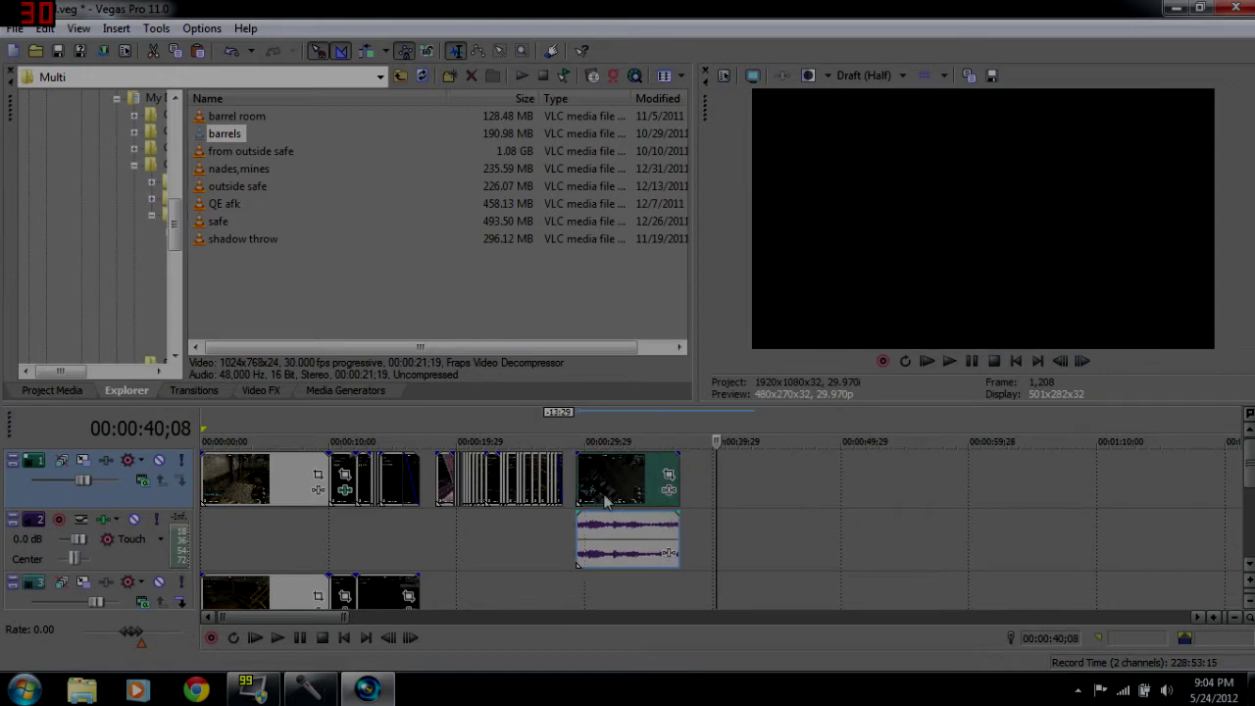
pyautogui.scroll(2, 608, 502)
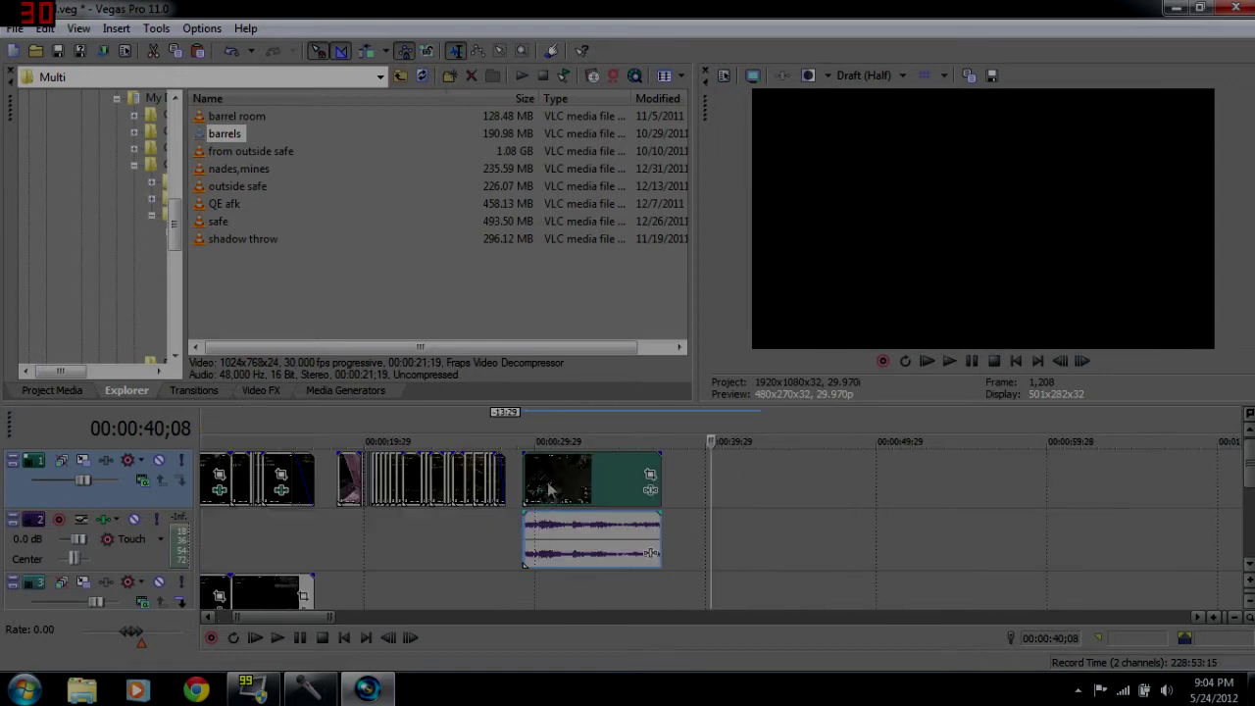
pyautogui.click(542, 491)
pyautogui.scroll(5, 545, 490)
pyautogui.scroll(-4, 600, 479)
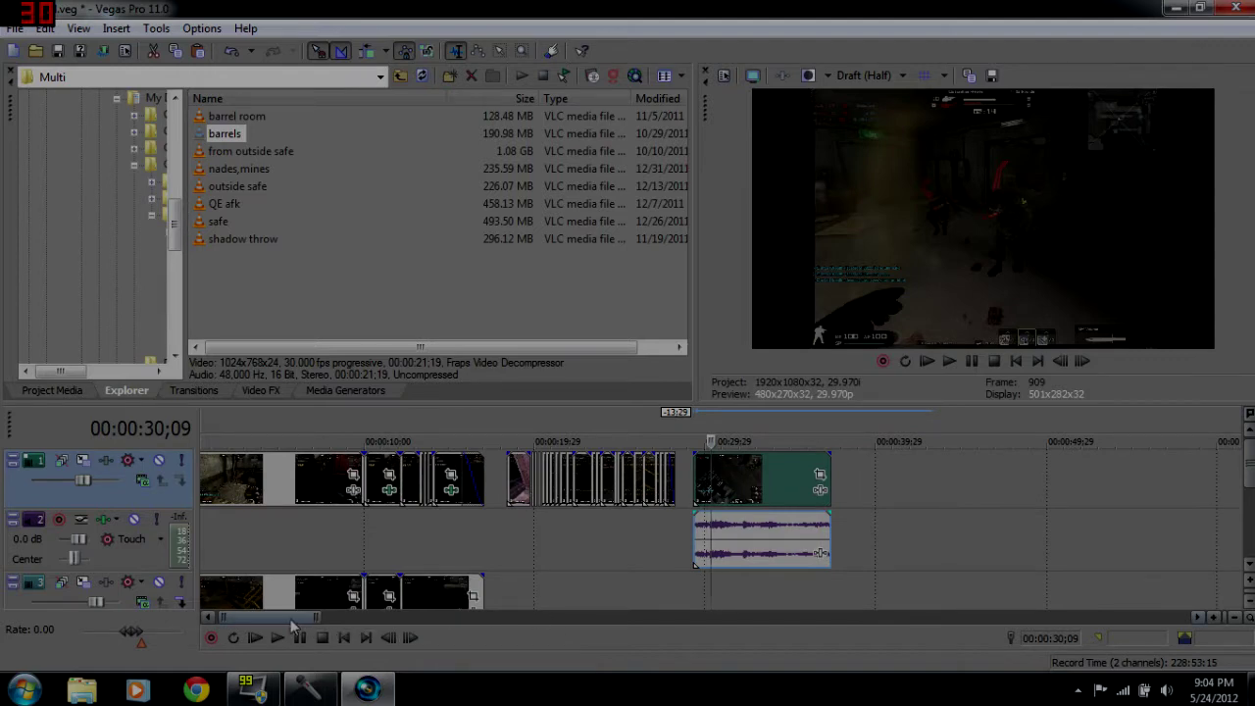
pyautogui.moveTo(292, 618); pyautogui.dragTo(224, 621)
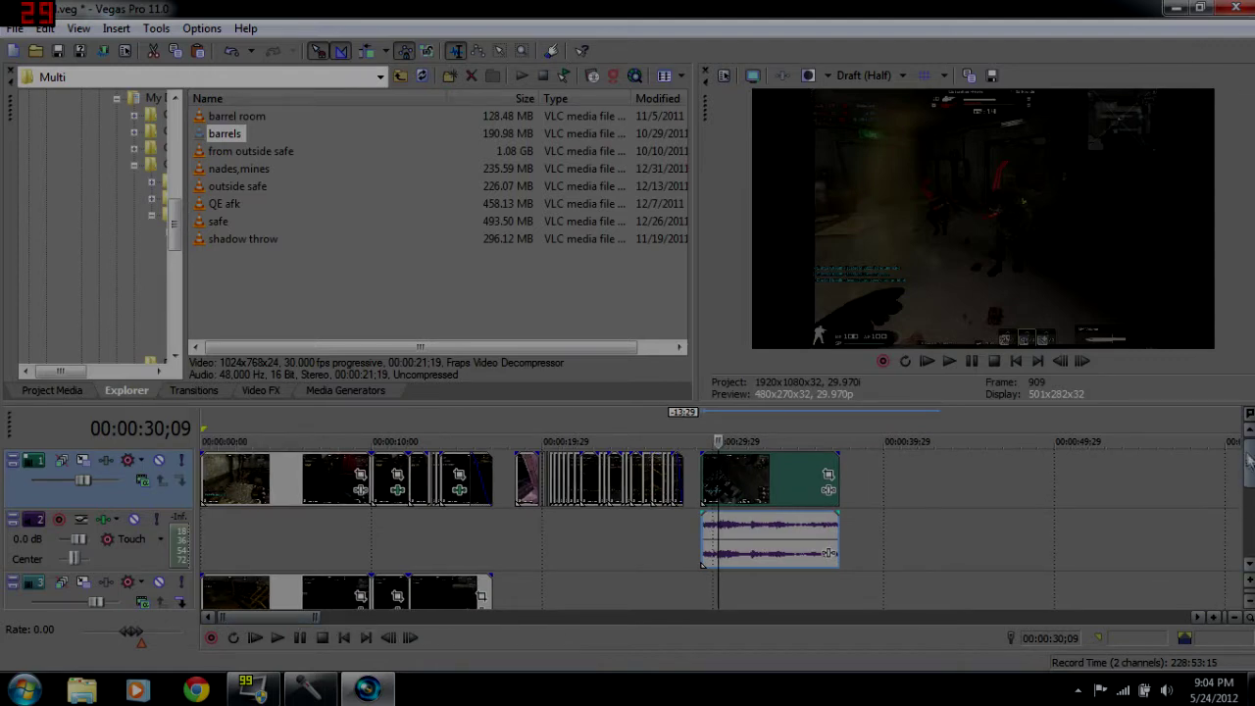
pyautogui.moveTo(1251, 477)
pyautogui.mouseDown()
pyautogui.moveTo(1251, 497)
pyautogui.moveTo(1251, 479)
pyautogui.mouseUp()
# Move the barrels clip to about 49 seconds and put its video part on track 3 below its audio.
pyautogui.moveTo(777, 492); pyautogui.dragTo(1121, 469)
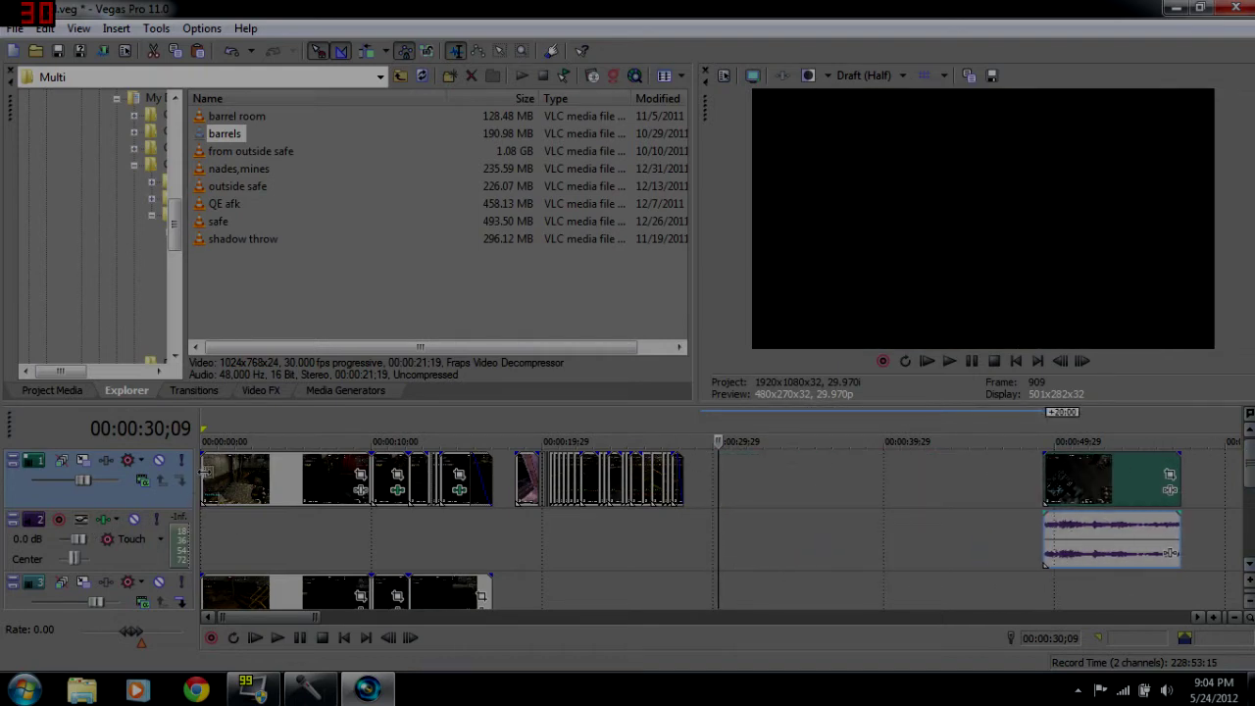
pyautogui.click(252, 588)
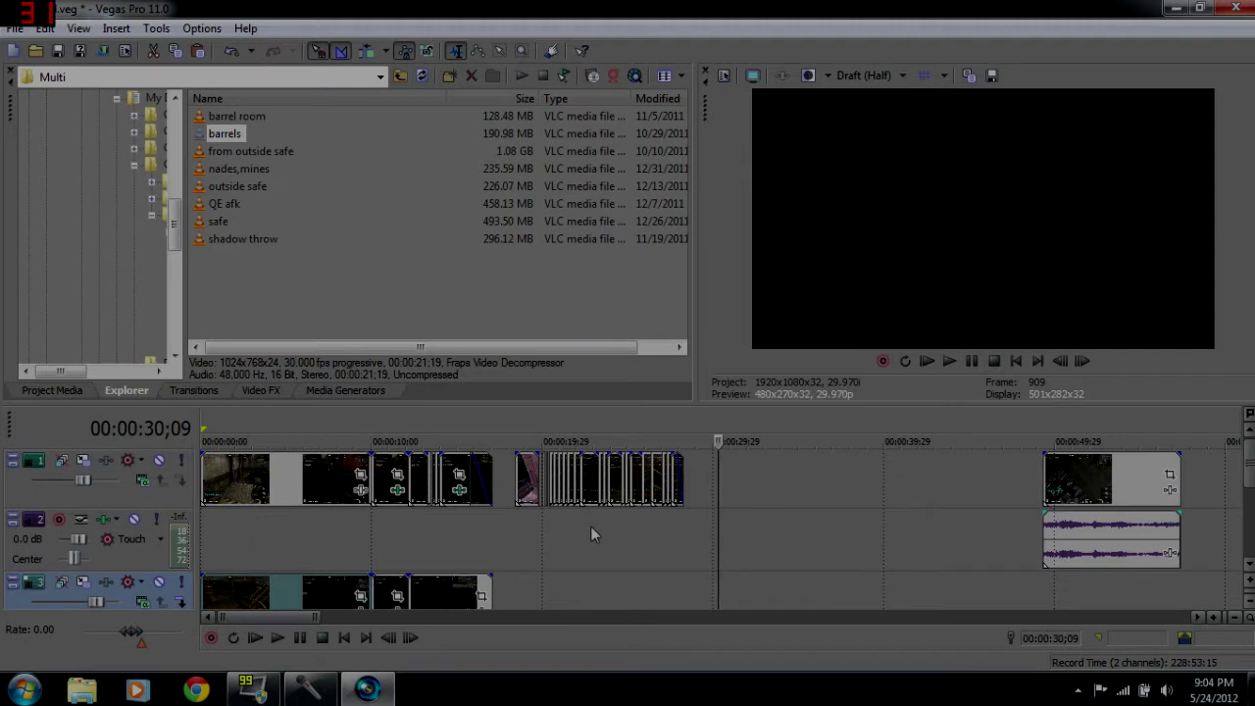
pyautogui.click(1086, 477)
pyautogui.moveTo(1074, 610); pyautogui.dragTo(1063, 548)
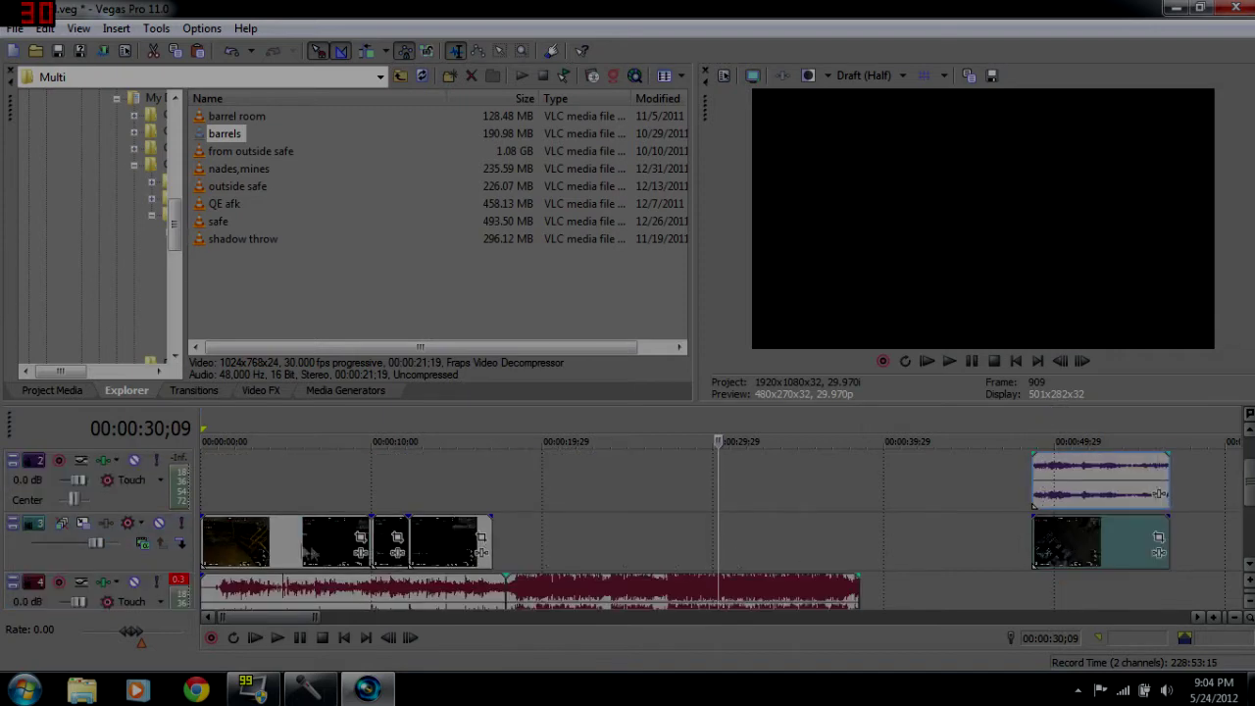
pyautogui.click(289, 529)
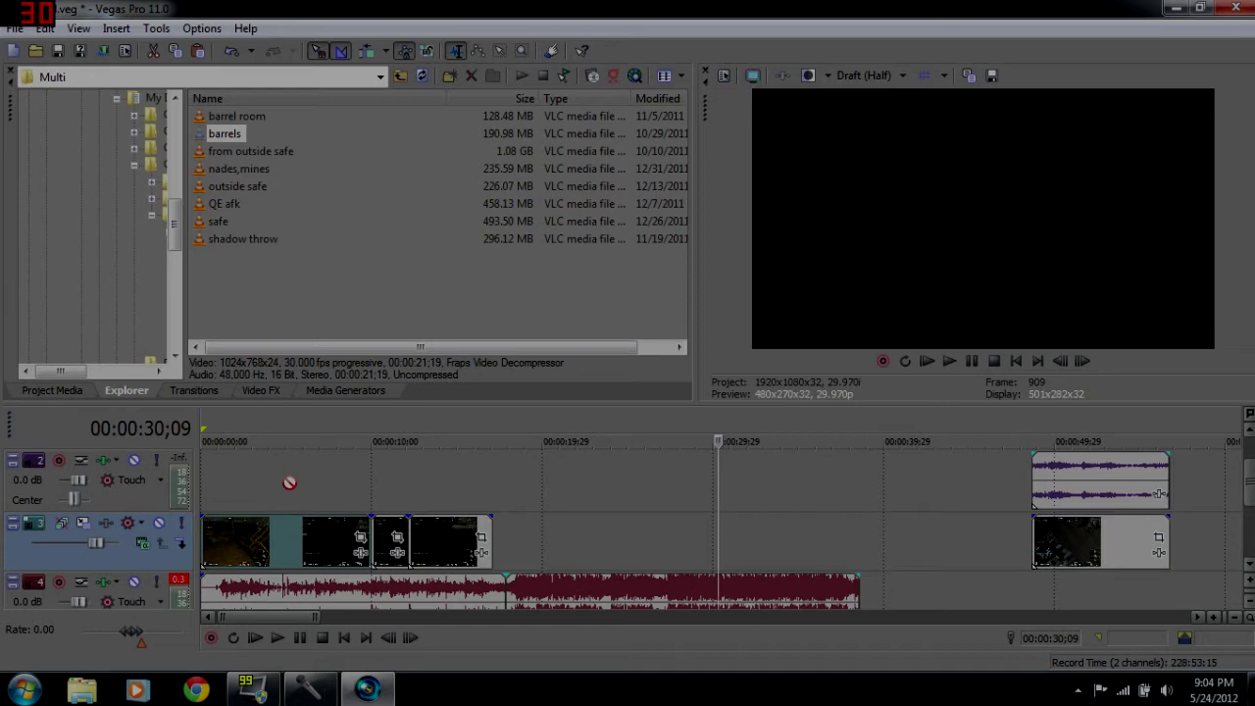
pyautogui.moveTo(1087, 545); pyautogui.dragTo(1083, 603)
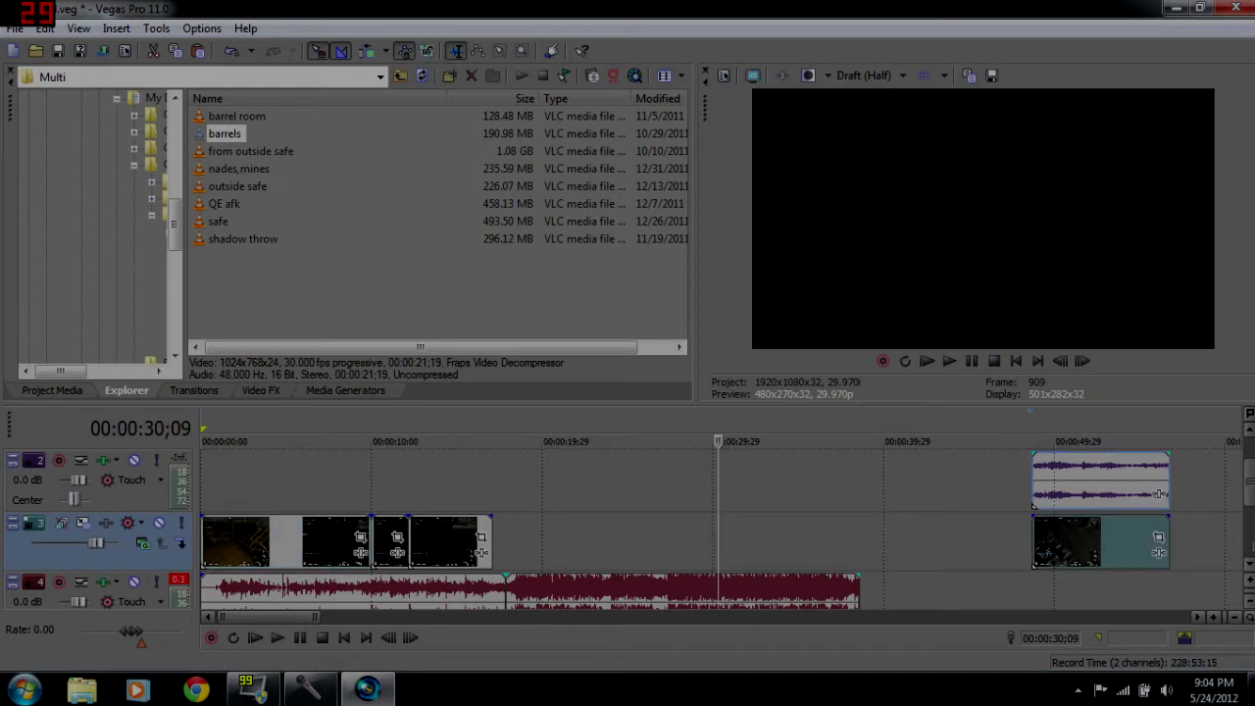
# Delete track 2, which holds the barrels clip's audio.
pyautogui.scroll(1, 1251, 475)
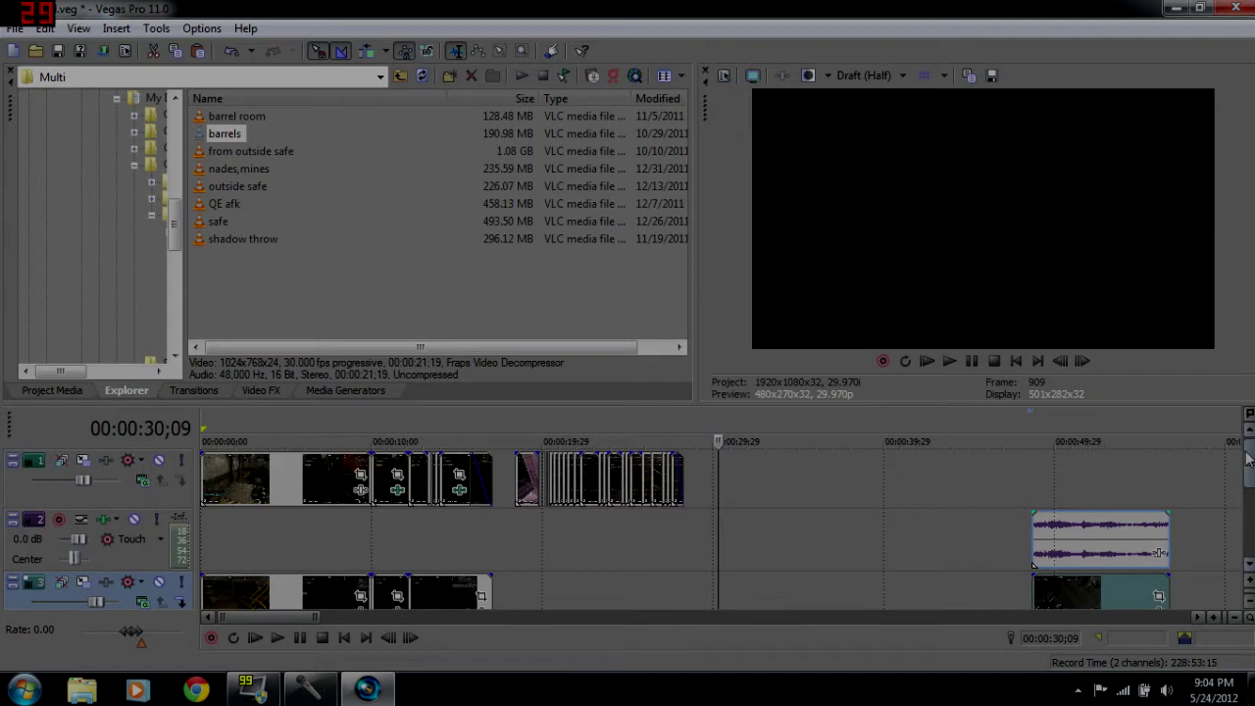
pyautogui.click(1110, 532)
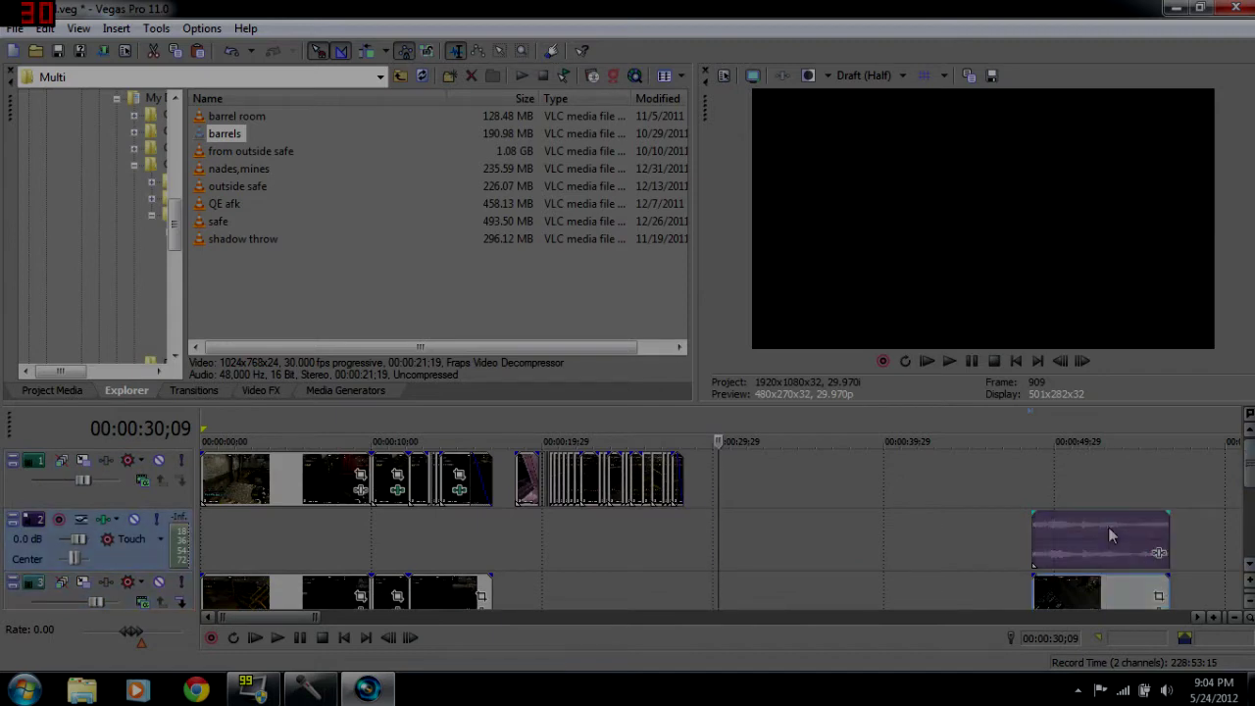
pyautogui.rightClick(142, 559)
pyautogui.click(272, 235)
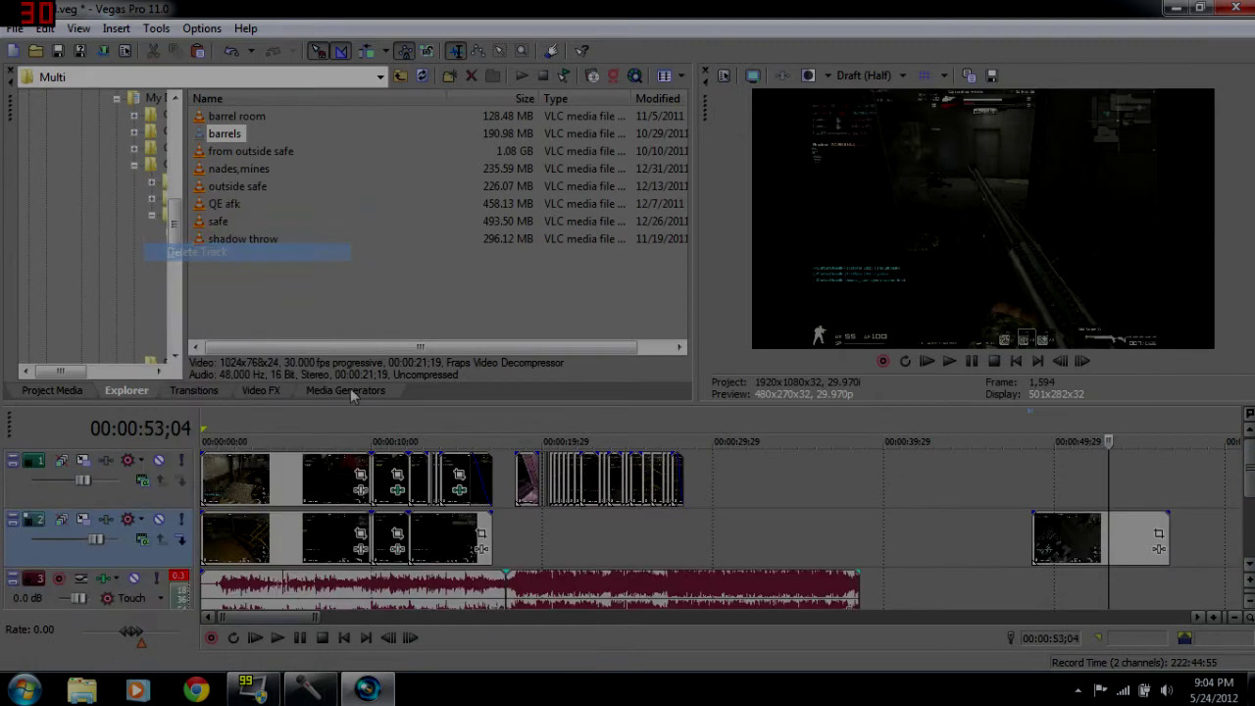
# Move the barrels video onto track 1, starting at about 28;29 shortly after the last montage clip.
pyautogui.moveTo(1102, 546); pyautogui.dragTo(938, 496)
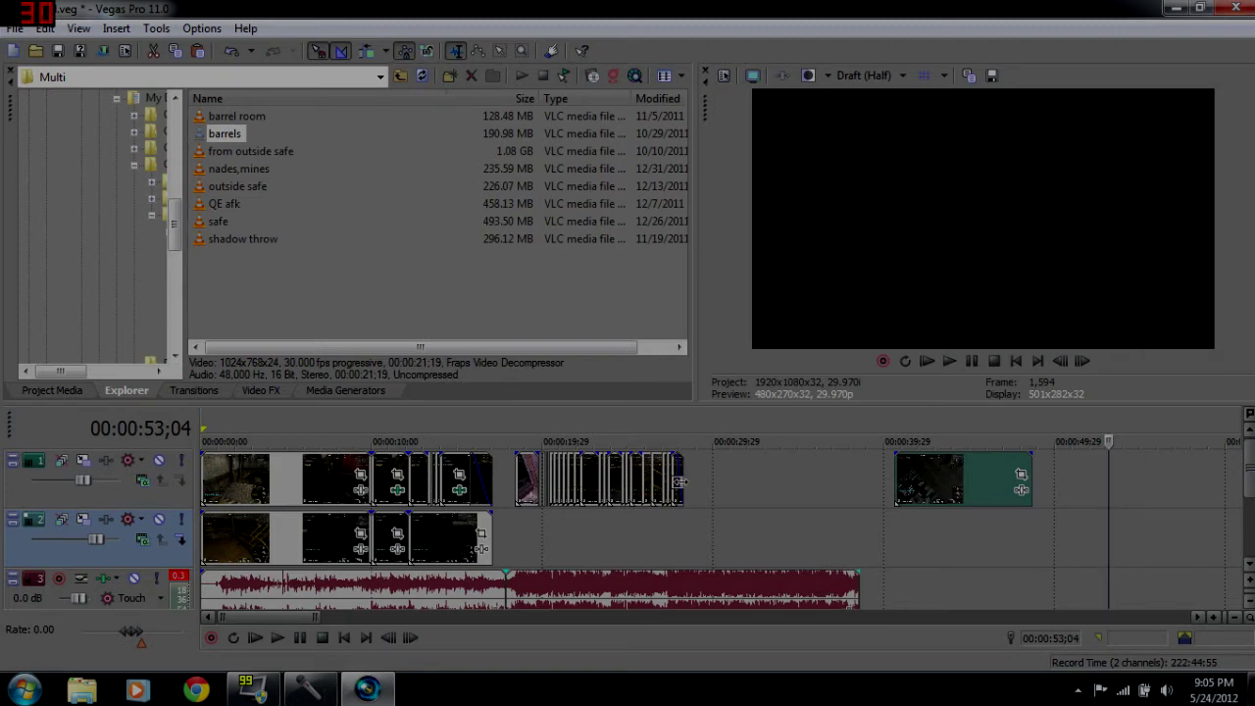
pyautogui.moveTo(922, 476); pyautogui.dragTo(721, 479)
pyautogui.scroll(-2, 580, 515)
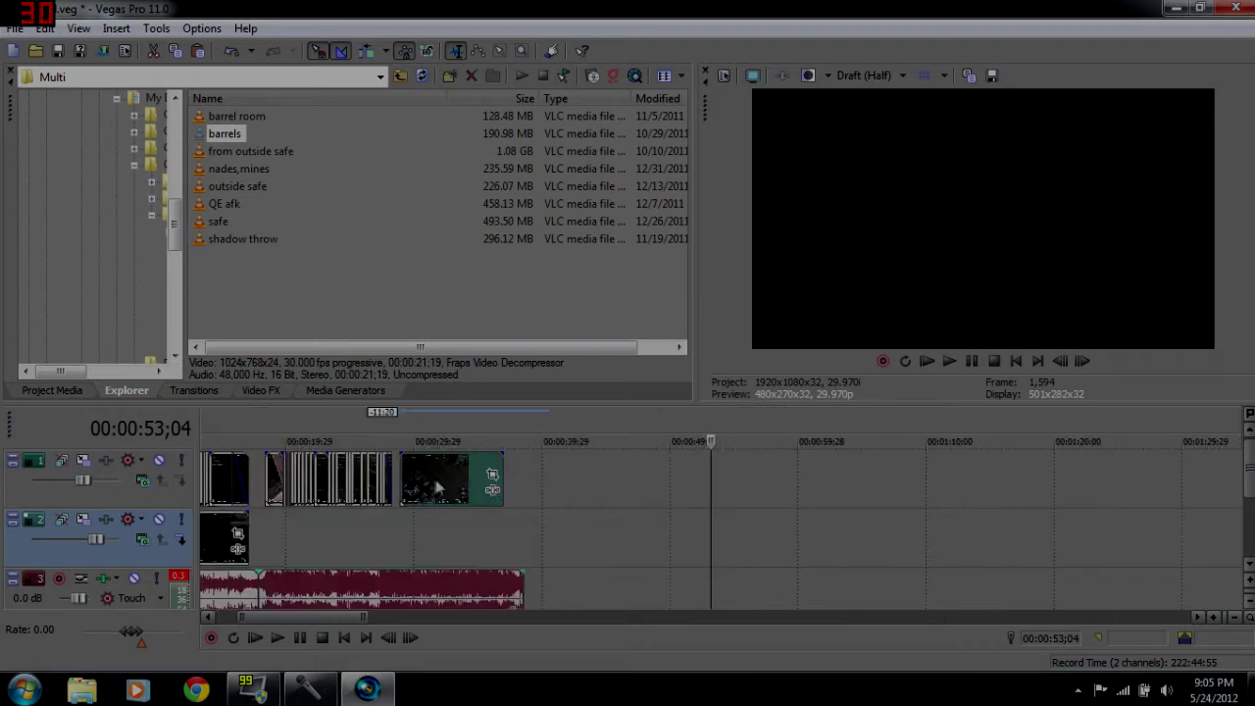
pyautogui.click(454, 487)
pyautogui.scroll(6, 481, 593)
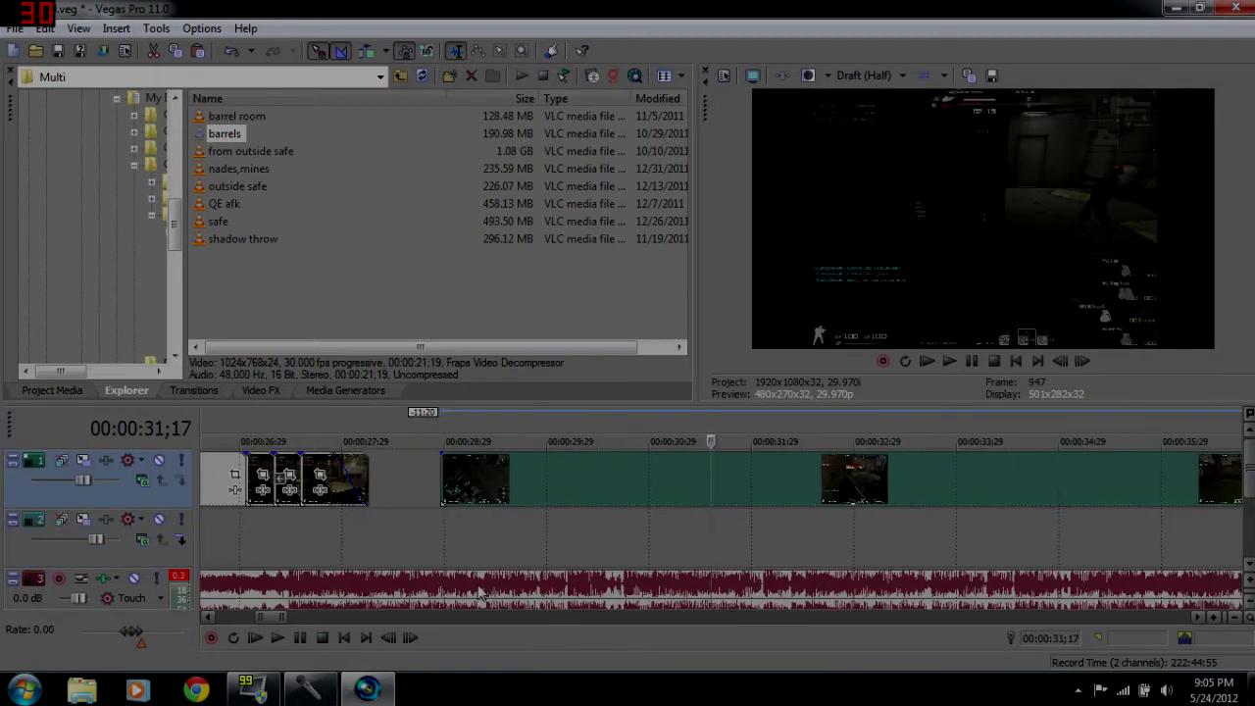
# Play the timeline from the end of the last montage clip through the barrels clip to check it against the music.
pyautogui.click(349, 584)
pyautogui.press('space')
pyautogui.scroll(1, 490, 564)
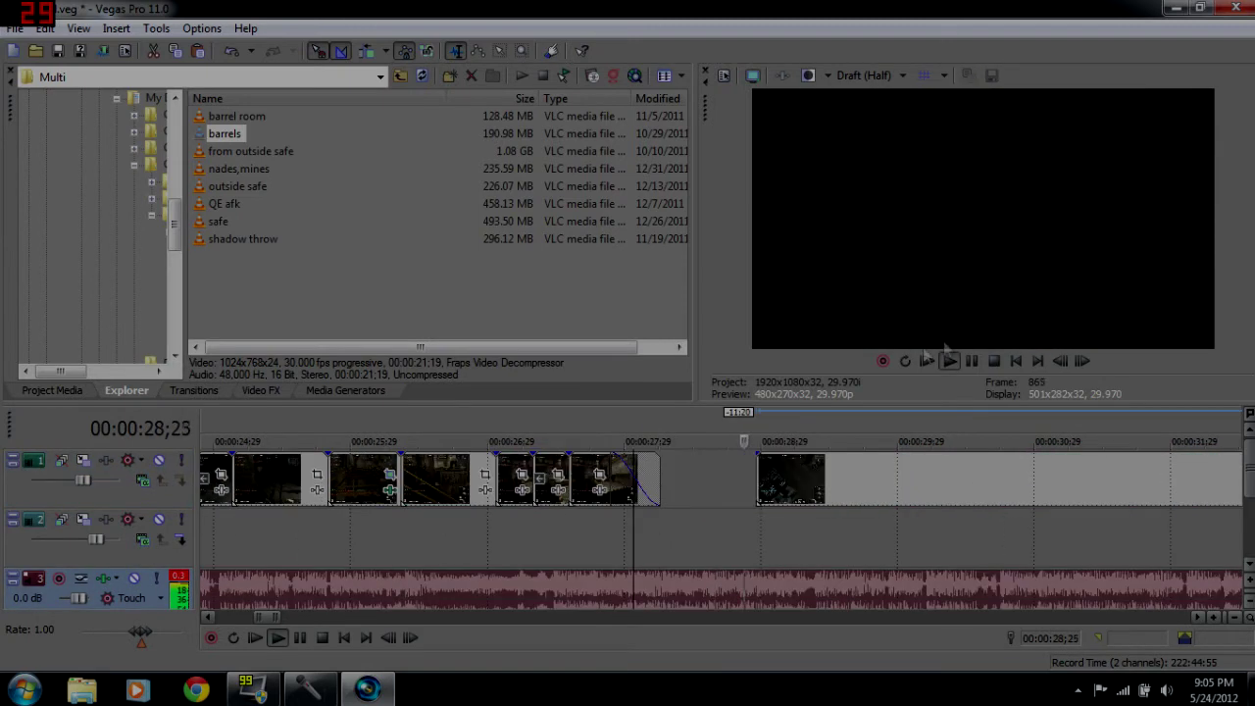
pyautogui.click(972, 362)
pyautogui.press('space')
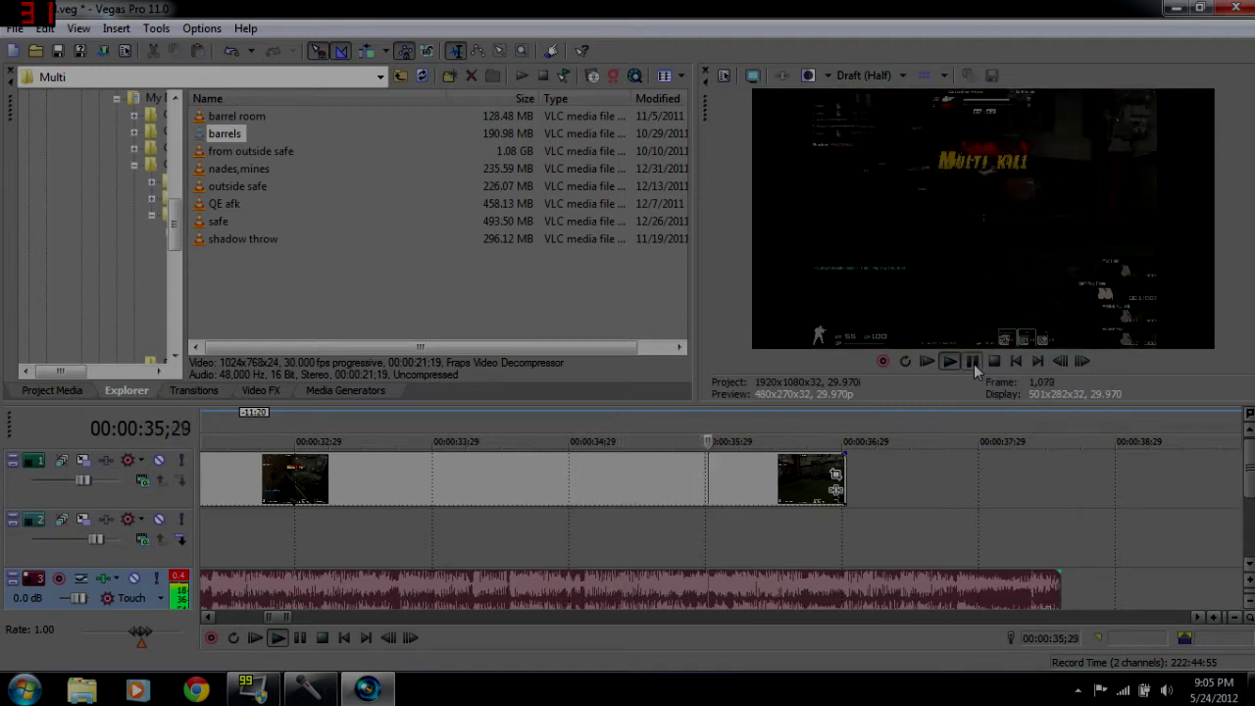
pyautogui.click(972, 362)
# Trim about 1;16 off the start of the barrels clip so that it begins at 30;09.
pyautogui.scroll(-5, 686, 496)
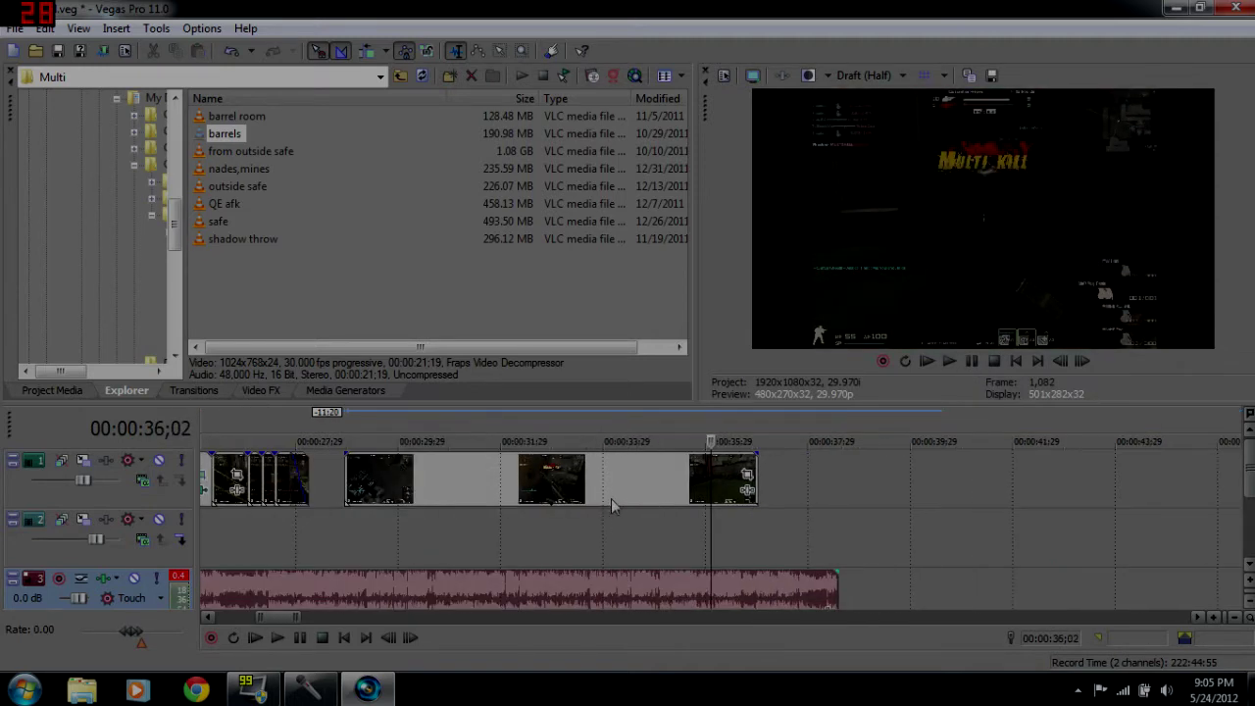
pyautogui.click(512, 492)
pyautogui.moveTo(365, 477); pyautogui.dragTo(410, 485)
# Play the trimmed barrels clip from its start and return the playhead to 30;09.
pyautogui.click(418, 473)
pyautogui.press('space')
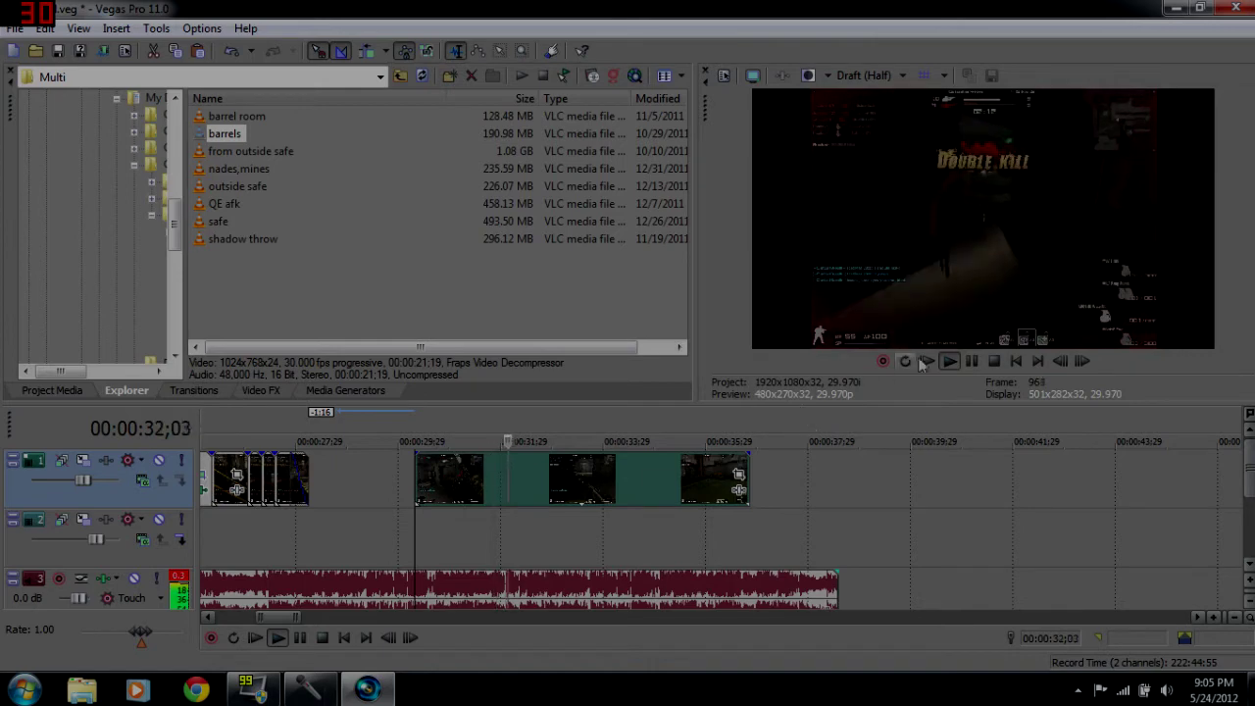
pyautogui.click(973, 364)
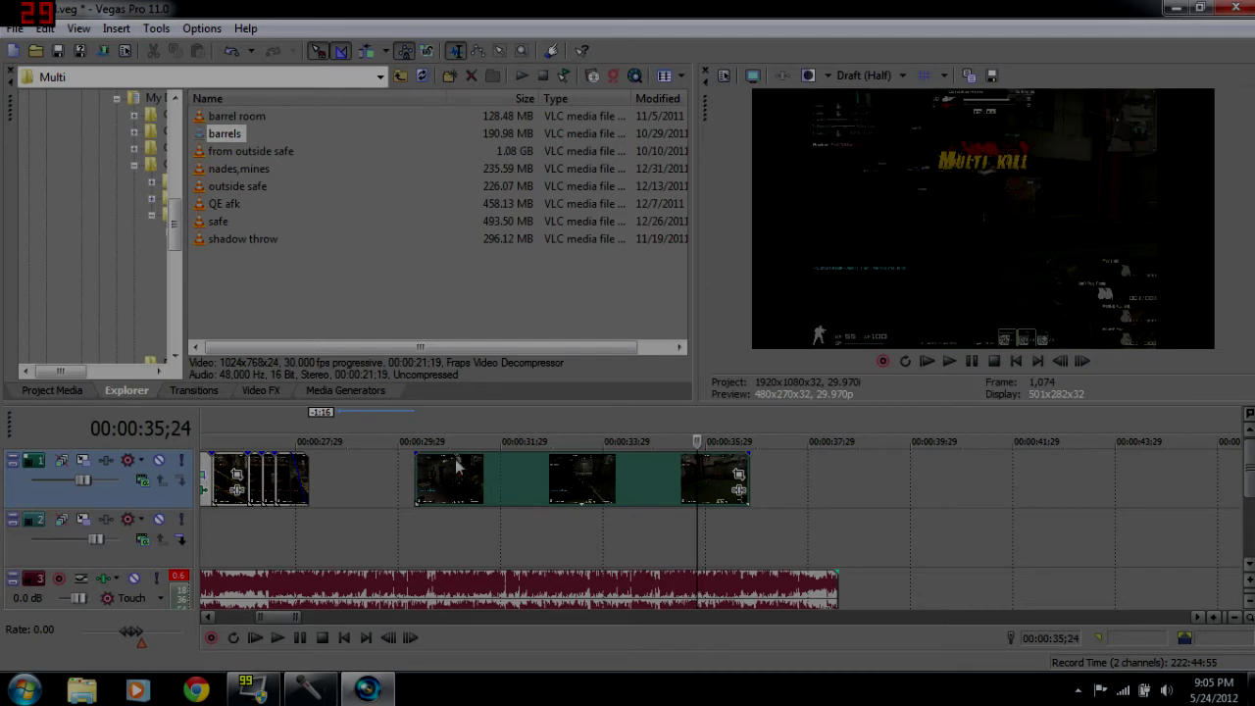
pyautogui.click(416, 479)
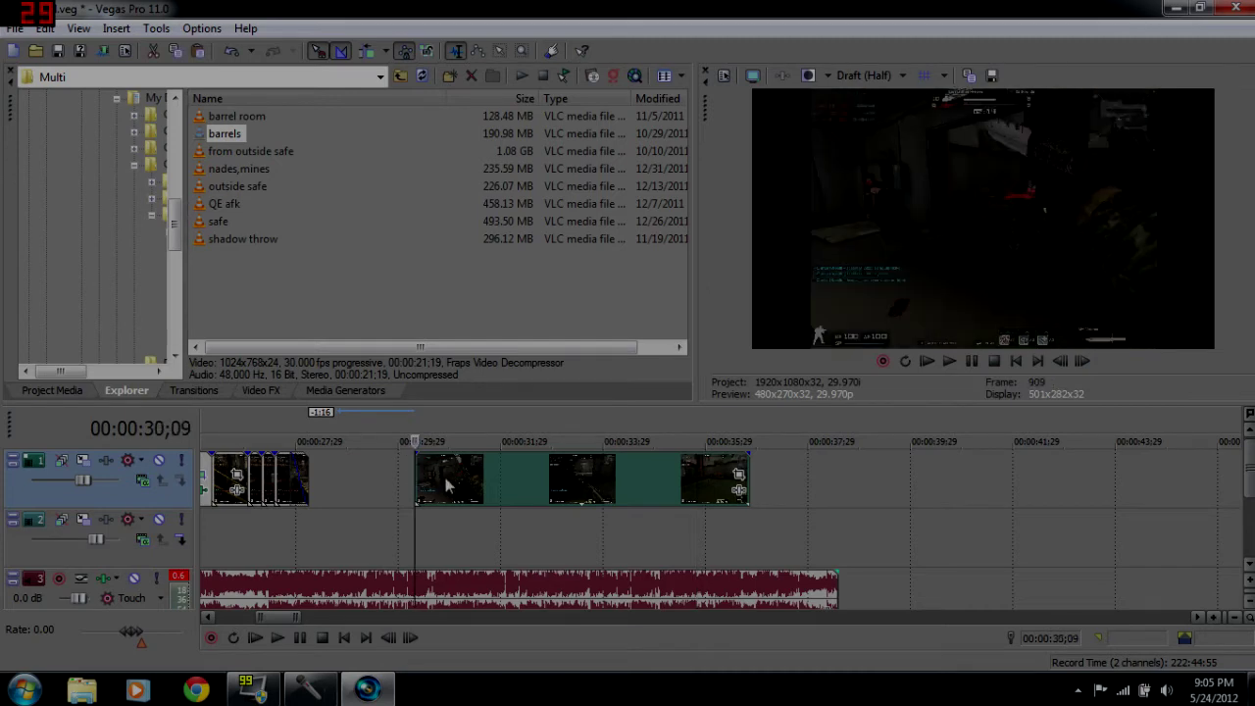
# Turn off Maintain aspect ratio in the barrels clip's properties so that it fills the frame.
pyautogui.rightClick(517, 481)
pyautogui.click(564, 659)
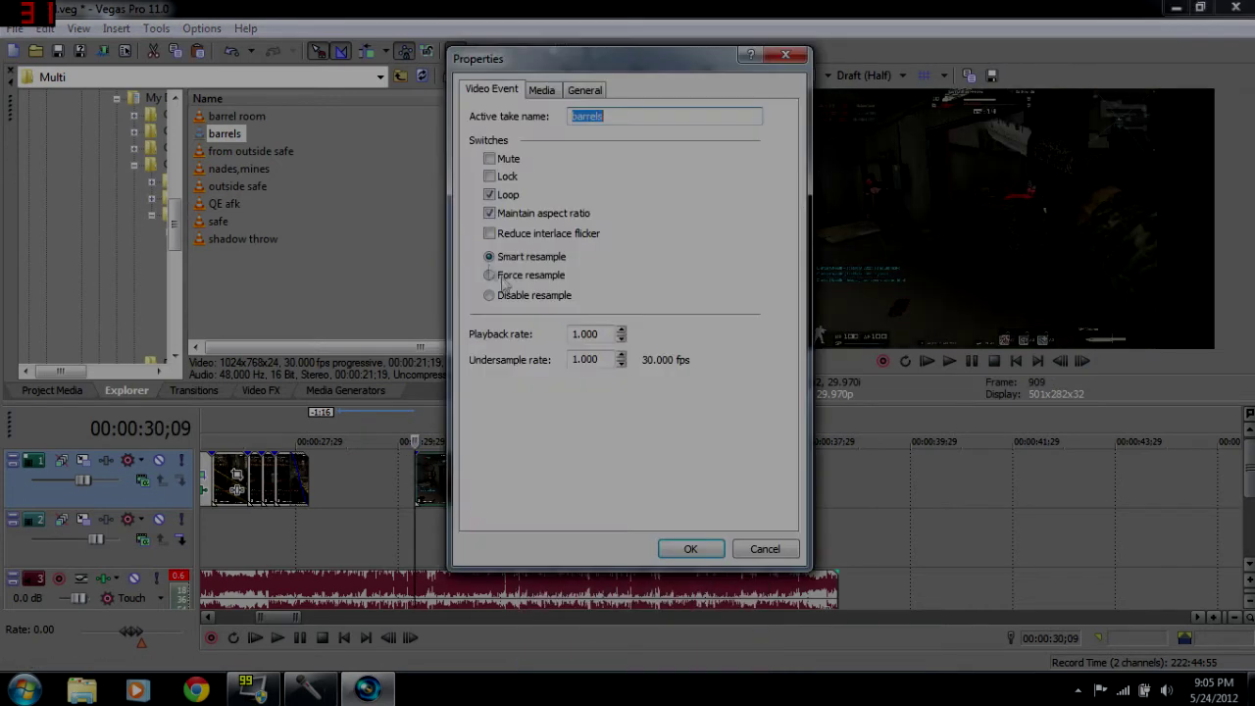
pyautogui.click(690, 548)
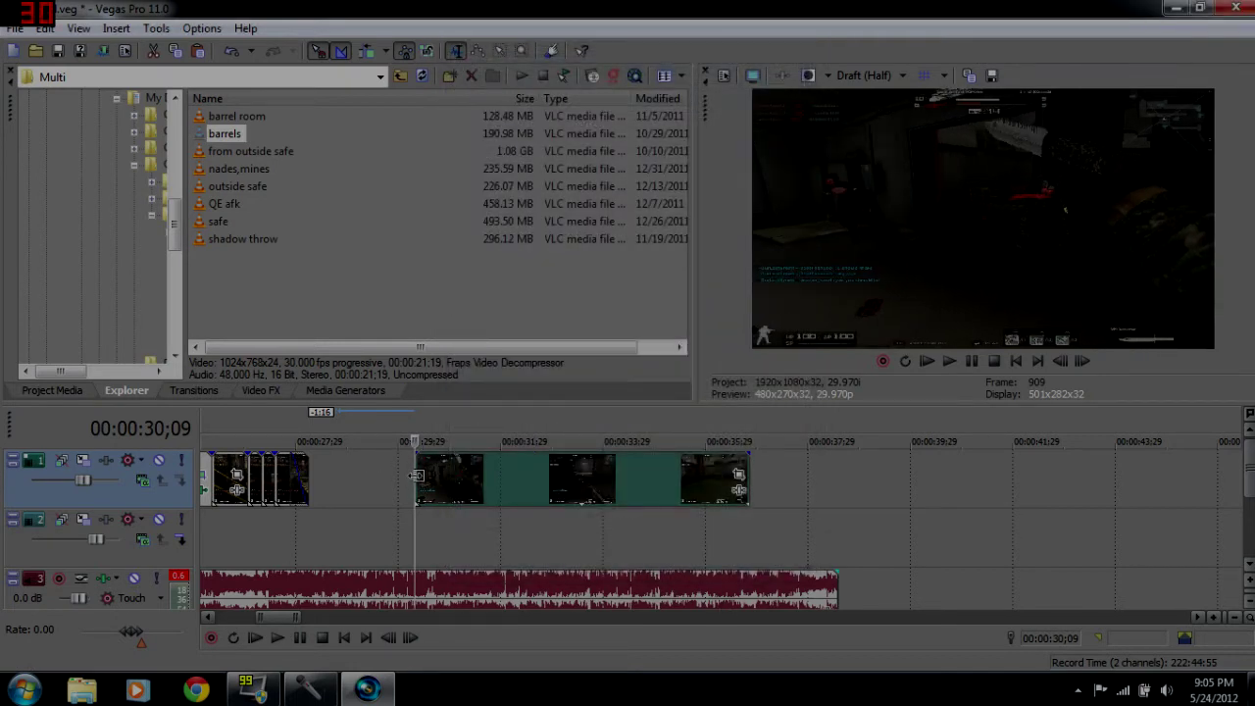
# Play the barrels clip from its start at 30;09 through the double kill to check it against the music.
pyautogui.press('space')
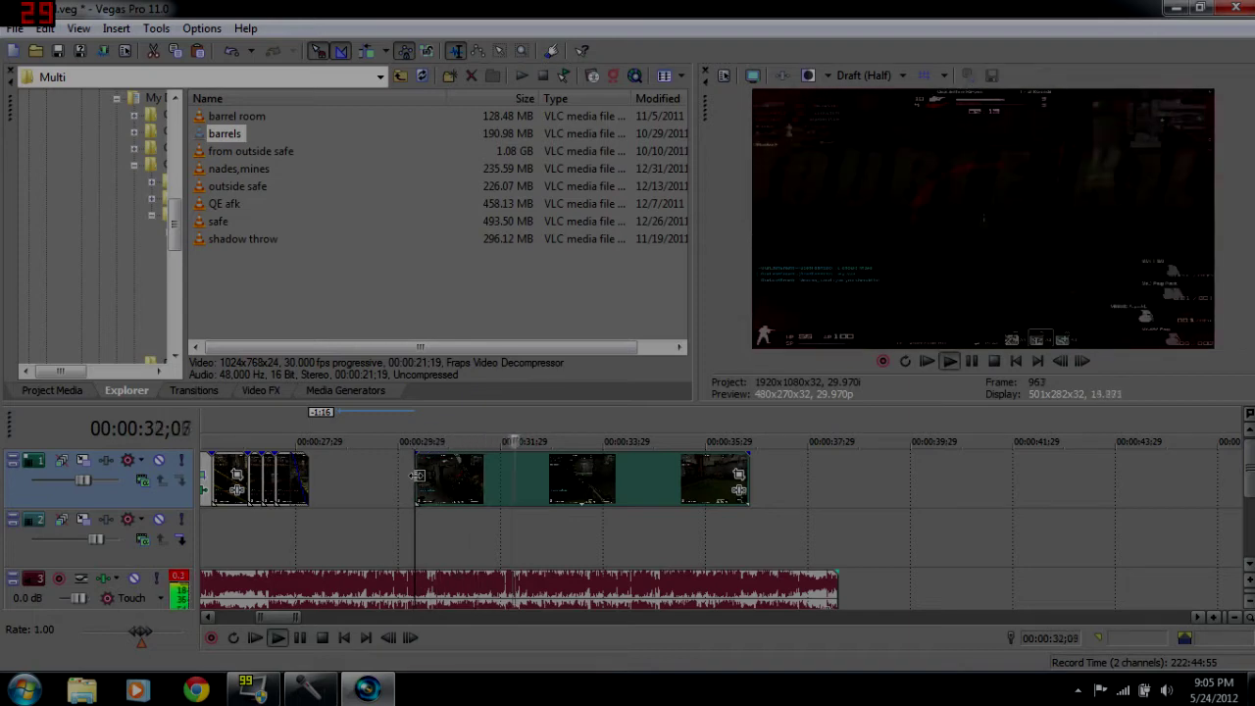
pyautogui.click(420, 478)
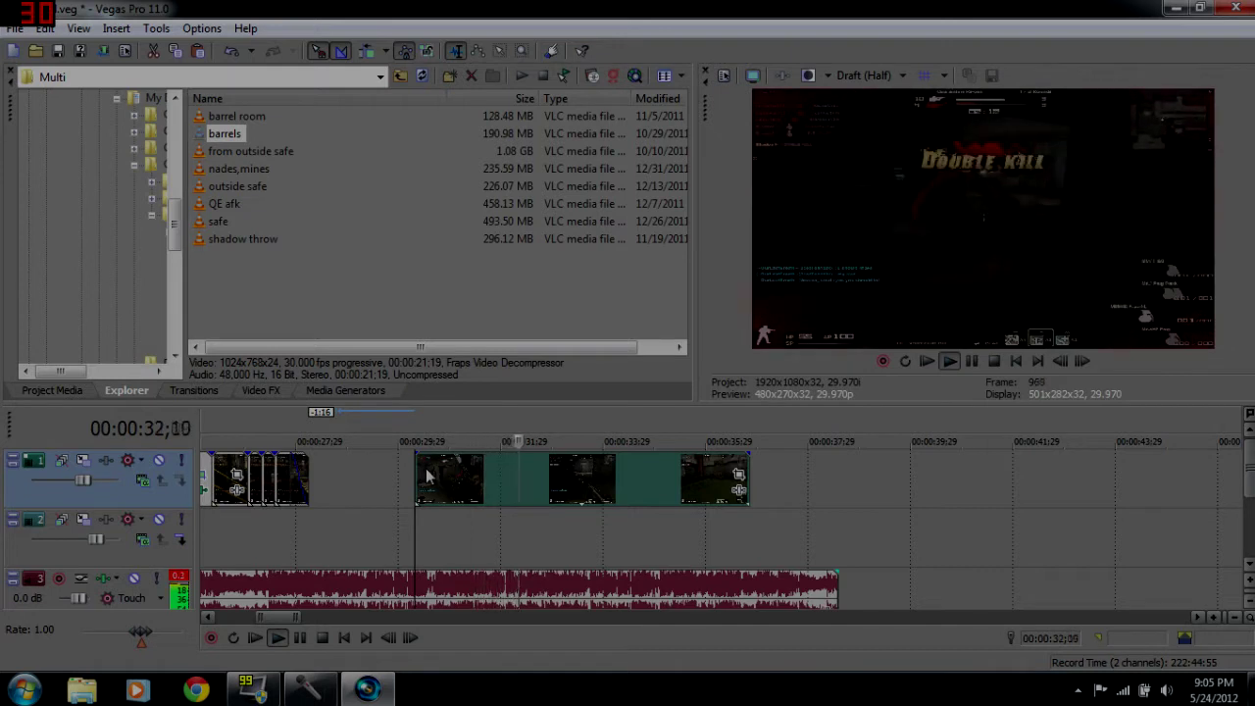
pyautogui.press('space')
pyautogui.press('space')
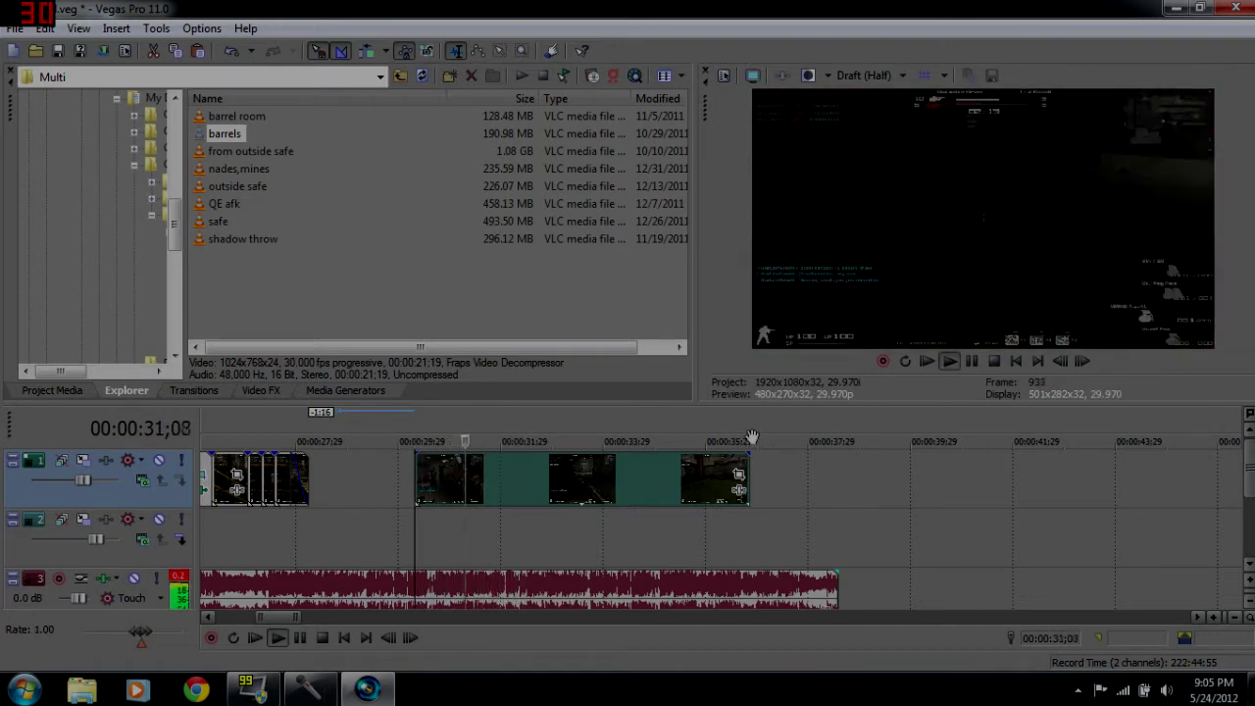
pyautogui.click(973, 362)
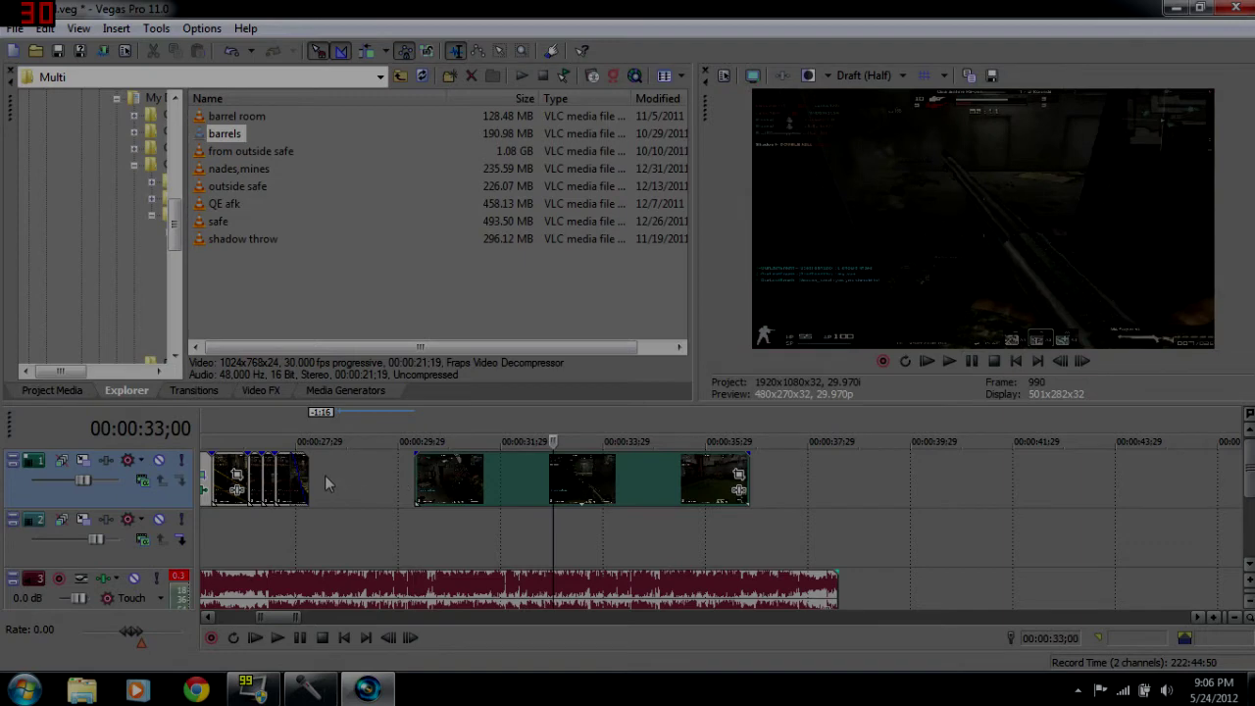
# Extend the last montage clip's end and the barrels clip's start so that they overlap in a 1;16 crossfade.
pyautogui.moveTo(307, 471); pyautogui.dragTo(350, 476)
pyautogui.click(398, 478)
pyautogui.click(316, 477)
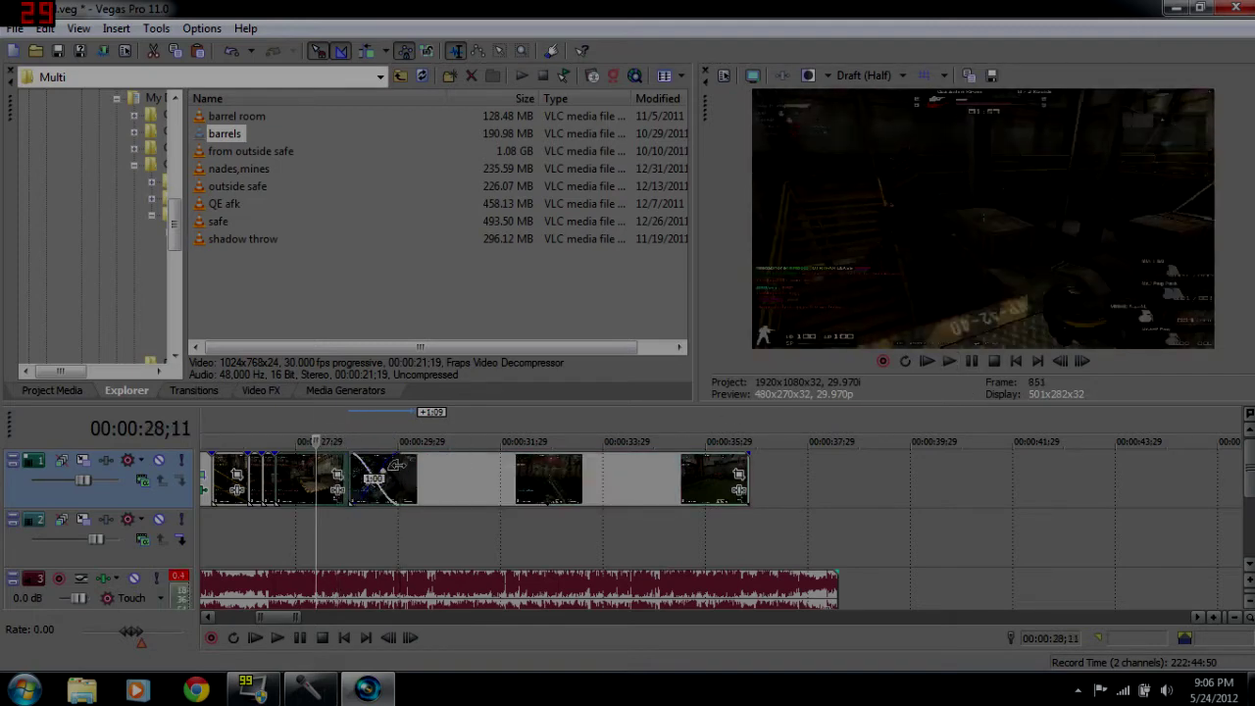
pyautogui.moveTo(398, 475); pyautogui.dragTo(424, 487)
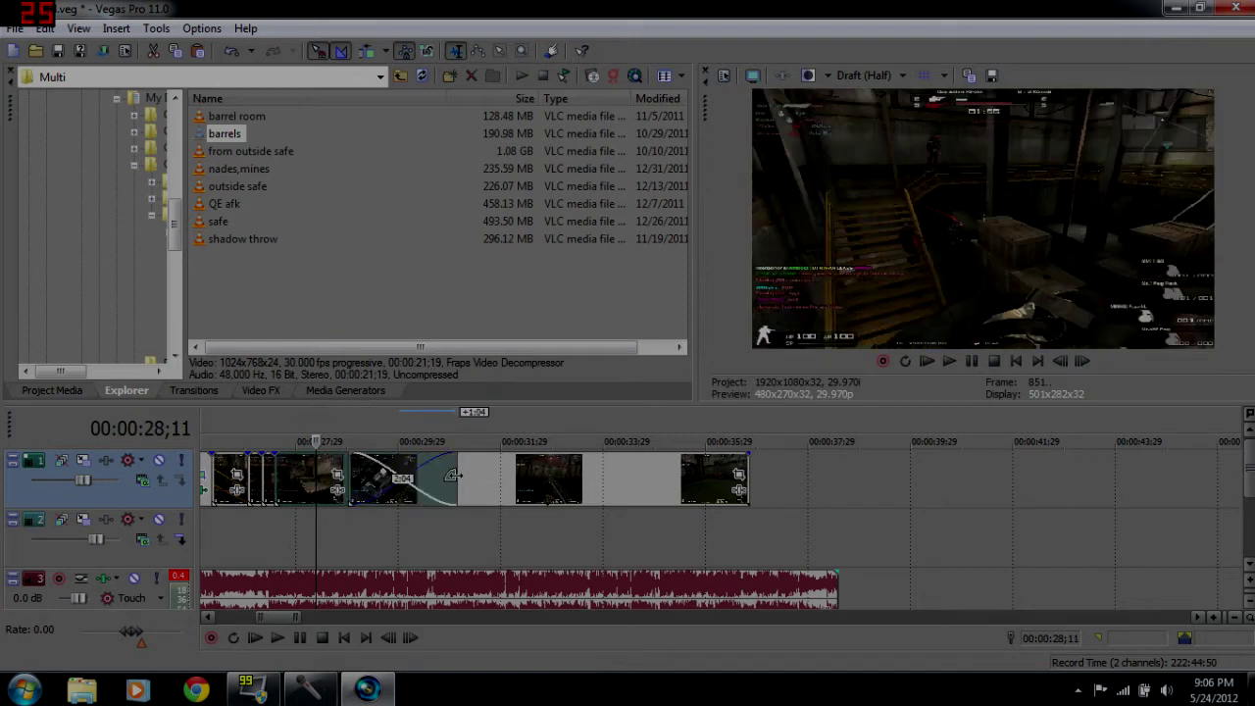
# Play the timeline from 28;11 through the crossfade into the barrels clip, and select the barrels clip.
pyautogui.press('space')
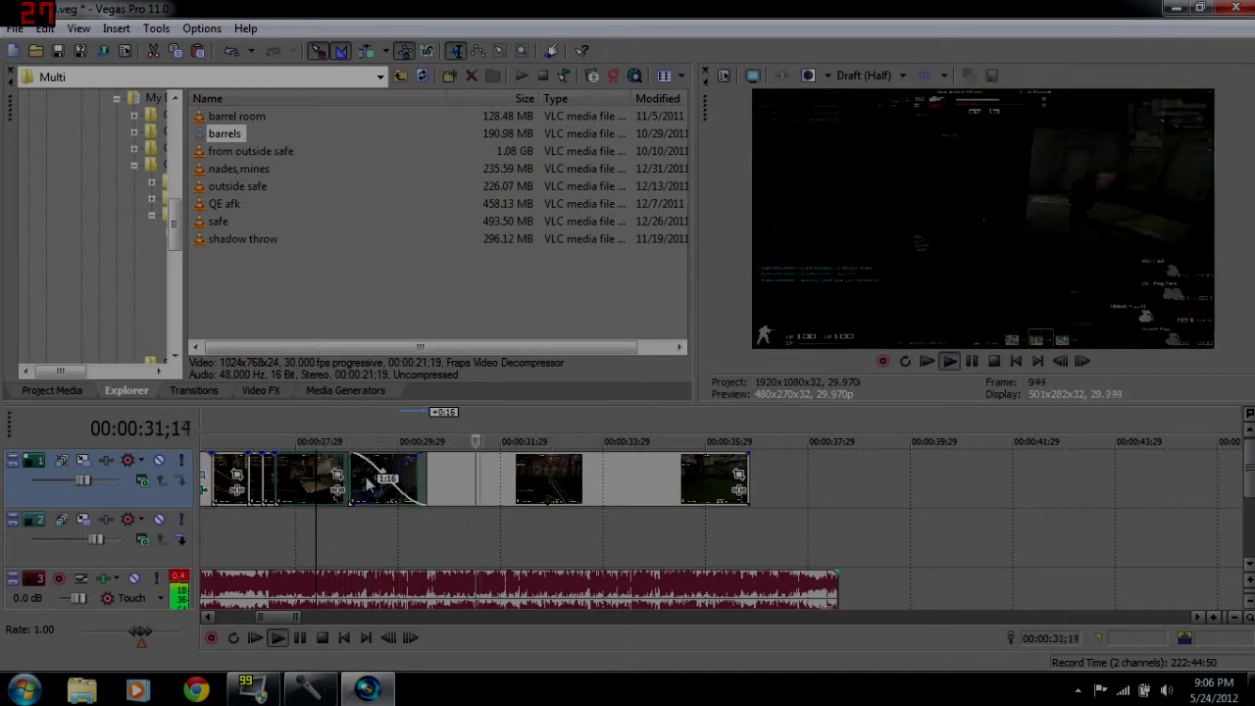
pyautogui.press('Return')
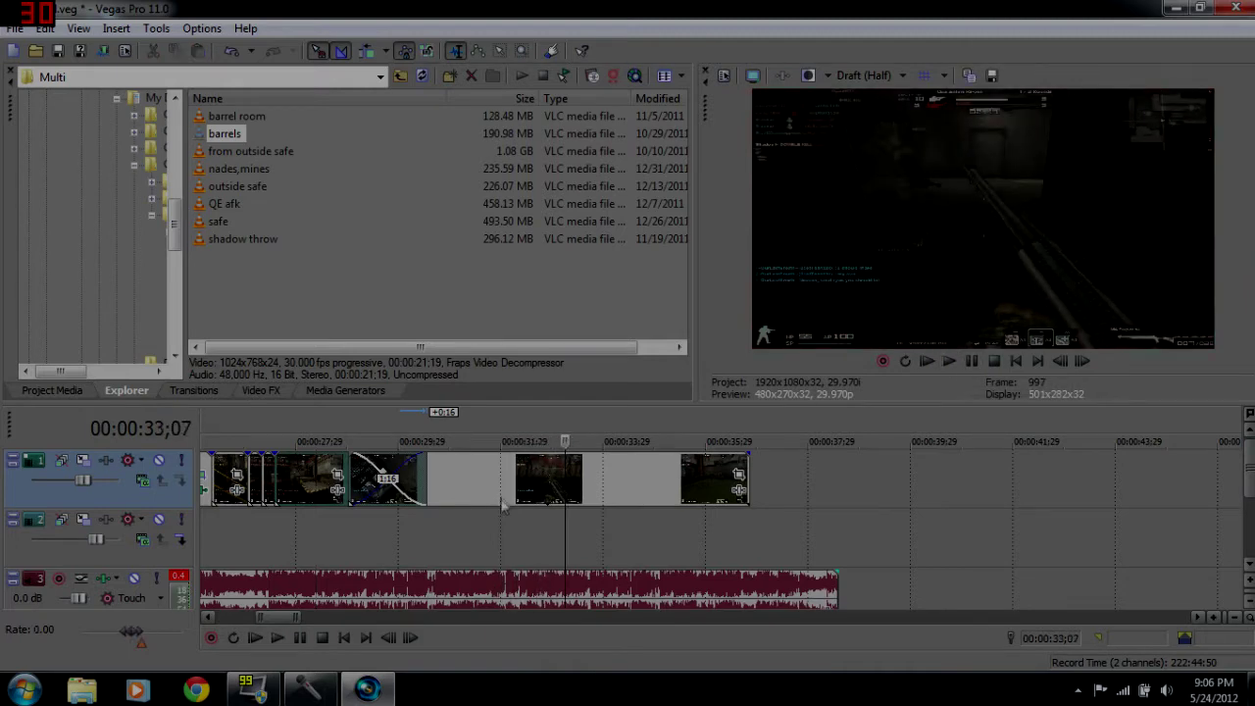
pyautogui.click(537, 481)
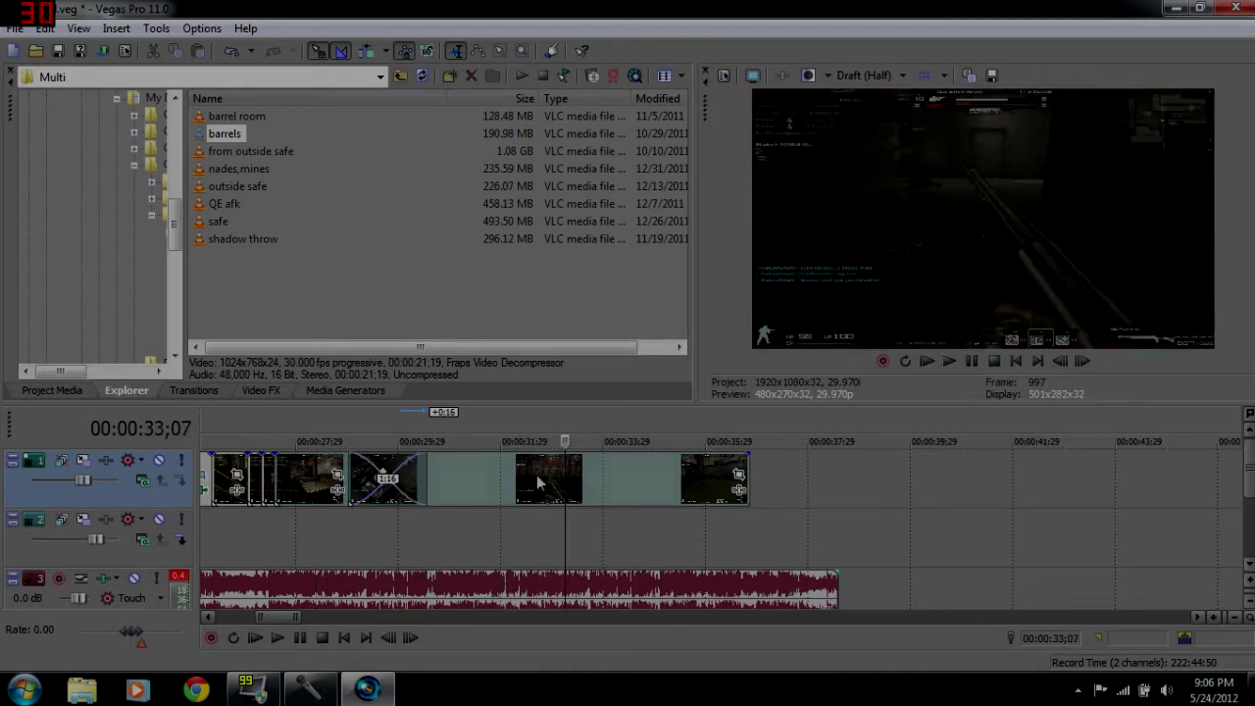
# Replay the barrels clip around the double kill, from 32;20 and from about 32;00, to listen for the beat.
pyautogui.scroll(3, 566, 552)
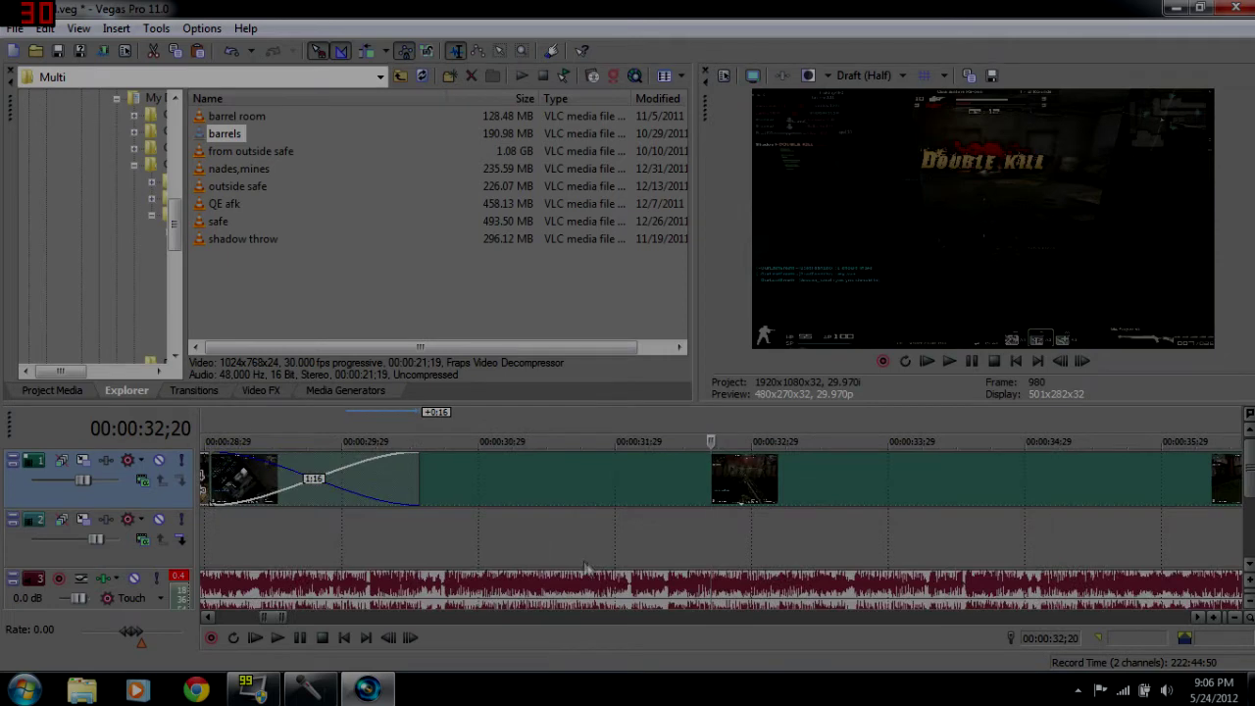
pyautogui.scroll(-3, 594, 566)
pyautogui.press('space')
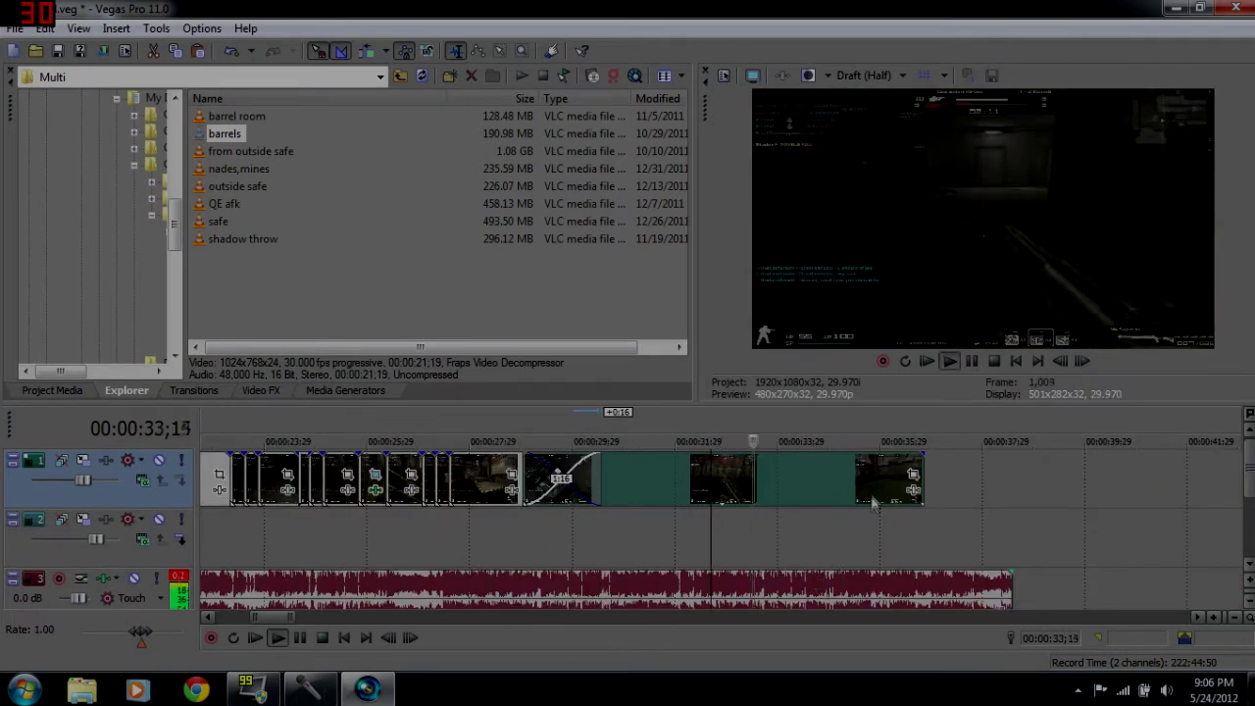
pyautogui.press('space')
pyautogui.click(676, 487)
pyautogui.press('space')
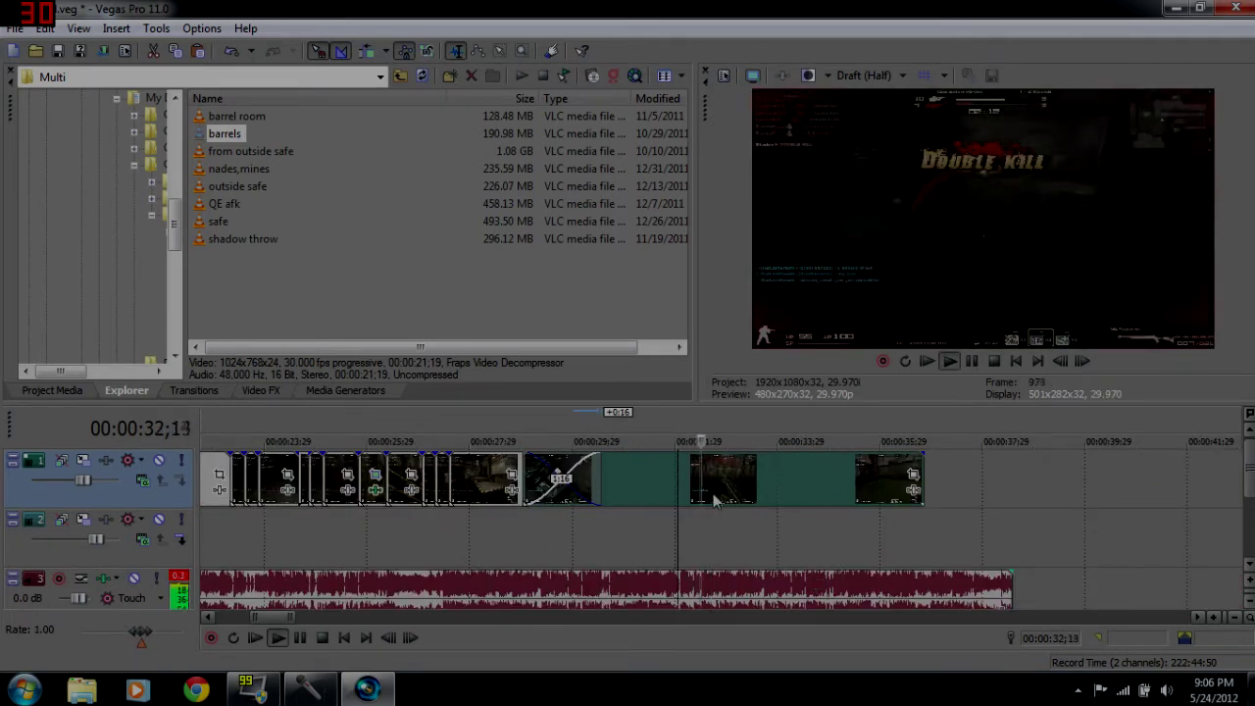
pyautogui.press('space')
pyautogui.press('space')
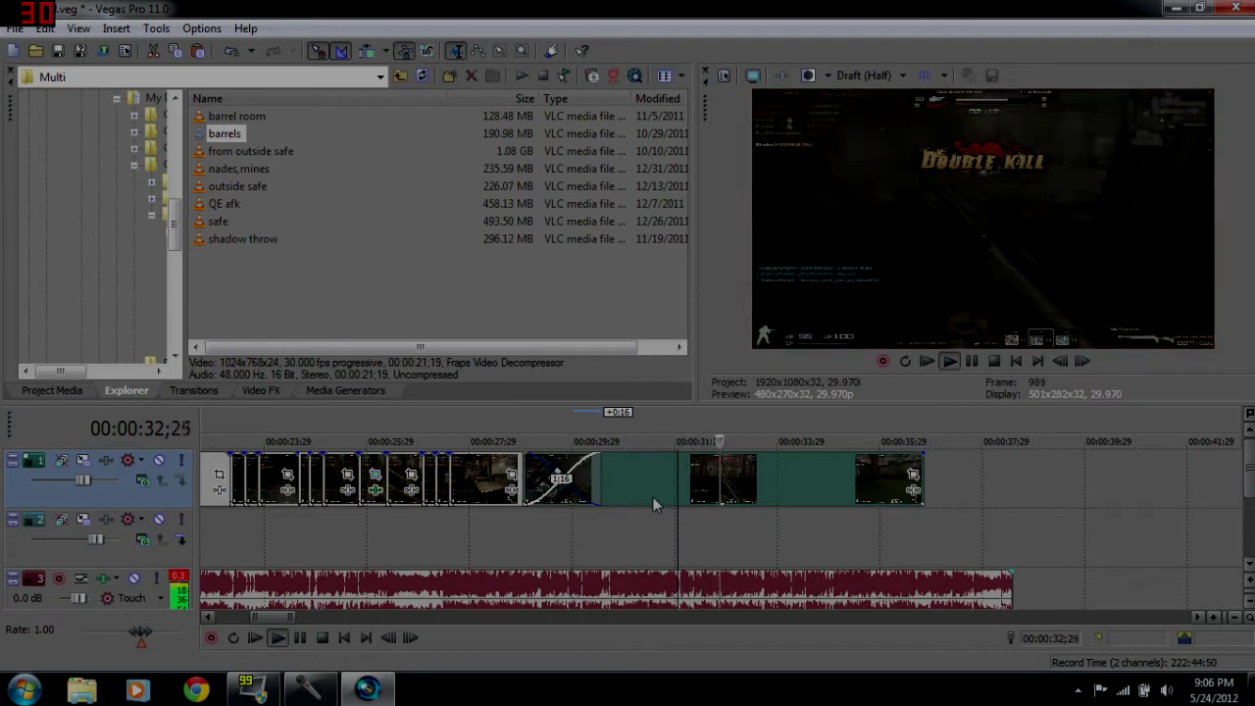
# Replay the lead-up to the double kill from about 31;18 and from 31;08 to locate the matching beat.
pyautogui.press('space')
pyautogui.click(657, 492)
pyautogui.press('space')
pyautogui.press('space')
pyautogui.click(639, 495)
pyautogui.press('space')
pyautogui.press('space')
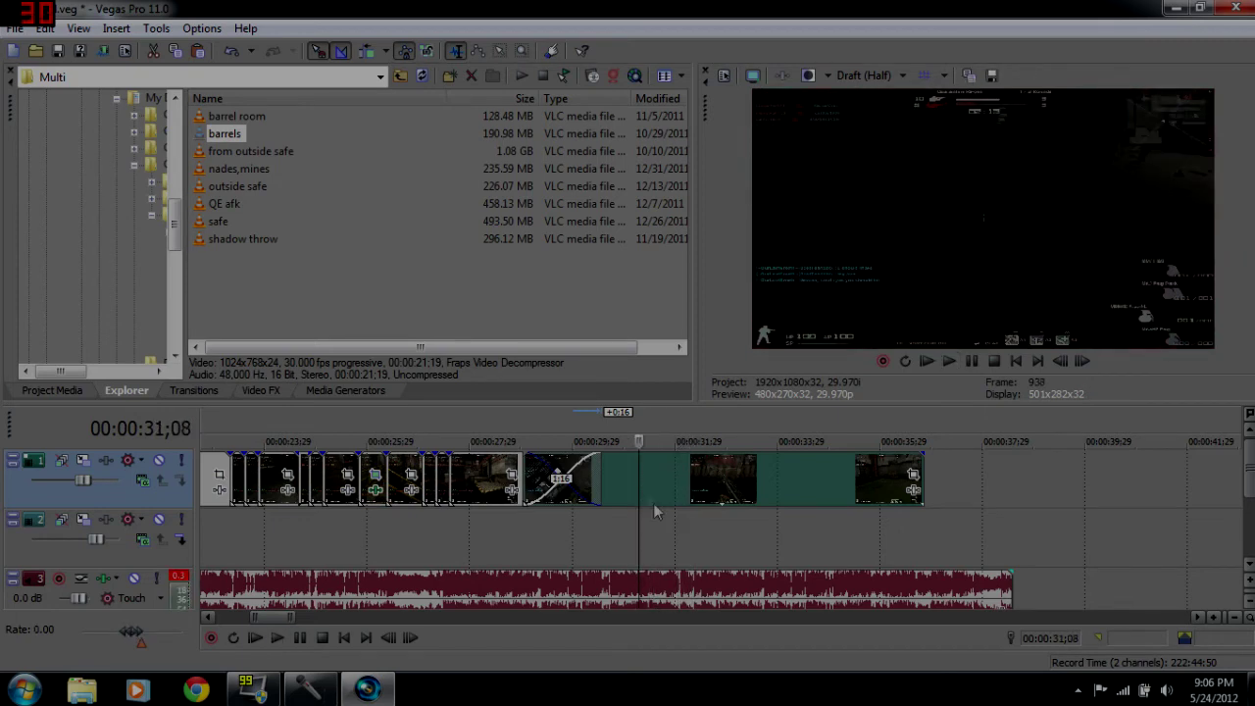
pyautogui.press('space')
pyautogui.press('space')
pyautogui.press('space')
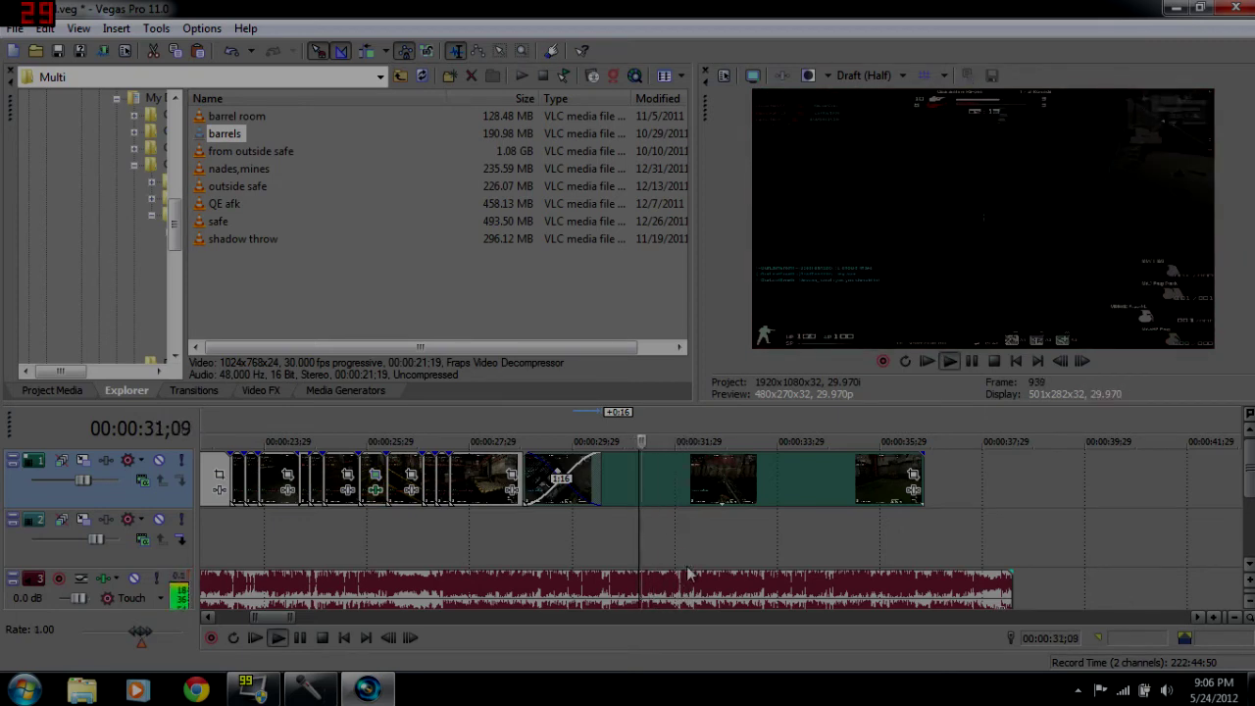
pyautogui.press('space')
# Try splitting the music track at 31;21, at the double kill.
pyautogui.click(666, 588)
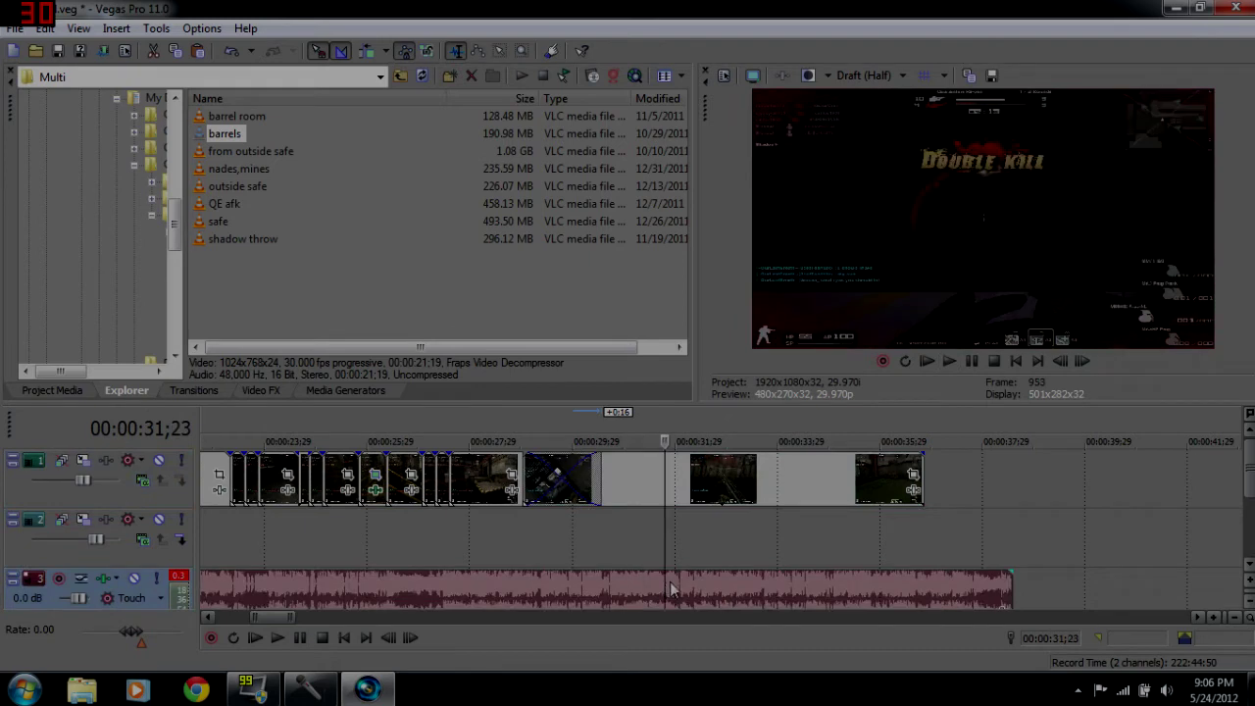
pyautogui.scroll(2, 713, 536)
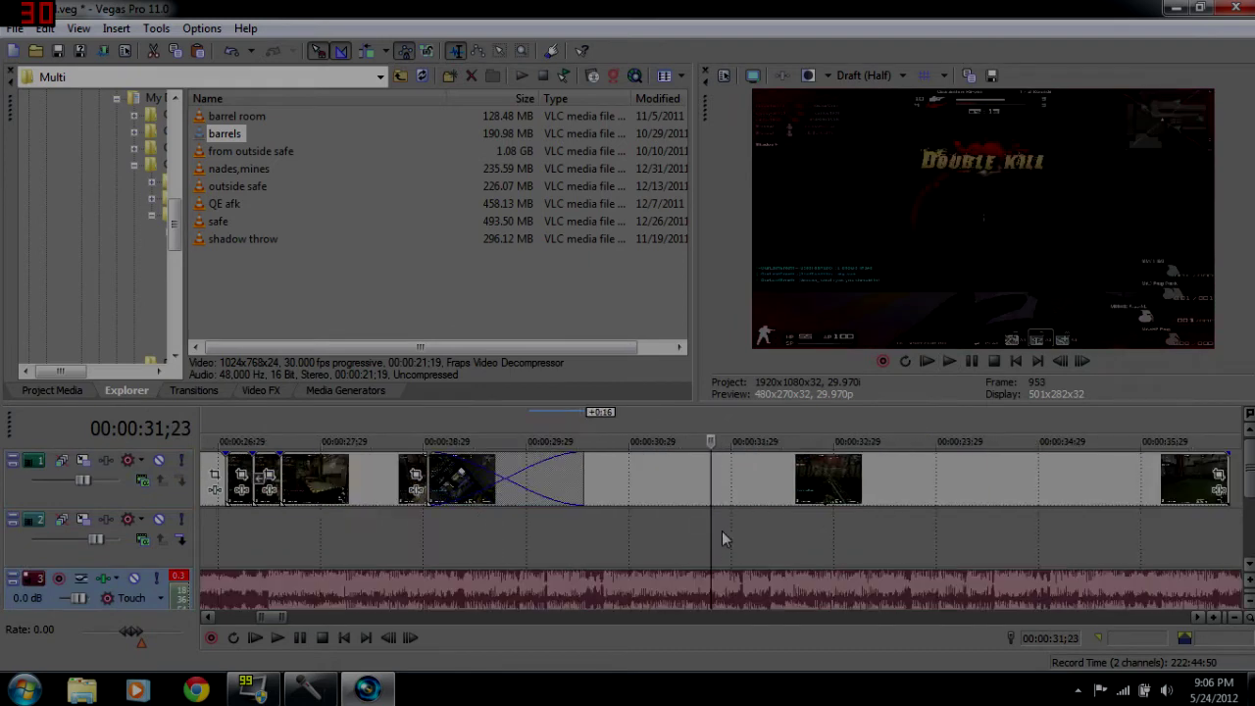
pyautogui.click(705, 588)
pyautogui.scroll(-2, 718, 588)
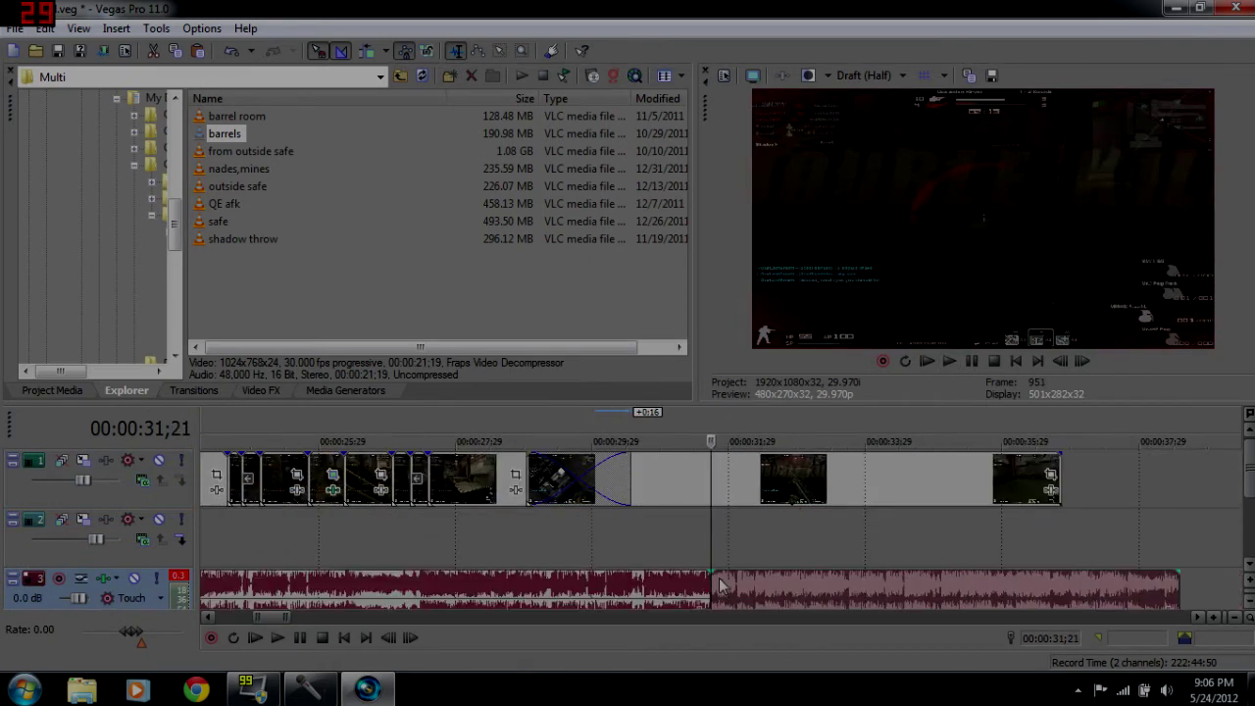
pyautogui.click(719, 588)
# Split the barrels clip at about 31;16 and at 31;20, and delete the short piece between the cuts.
pyautogui.click(703, 483)
pyautogui.click(706, 480)
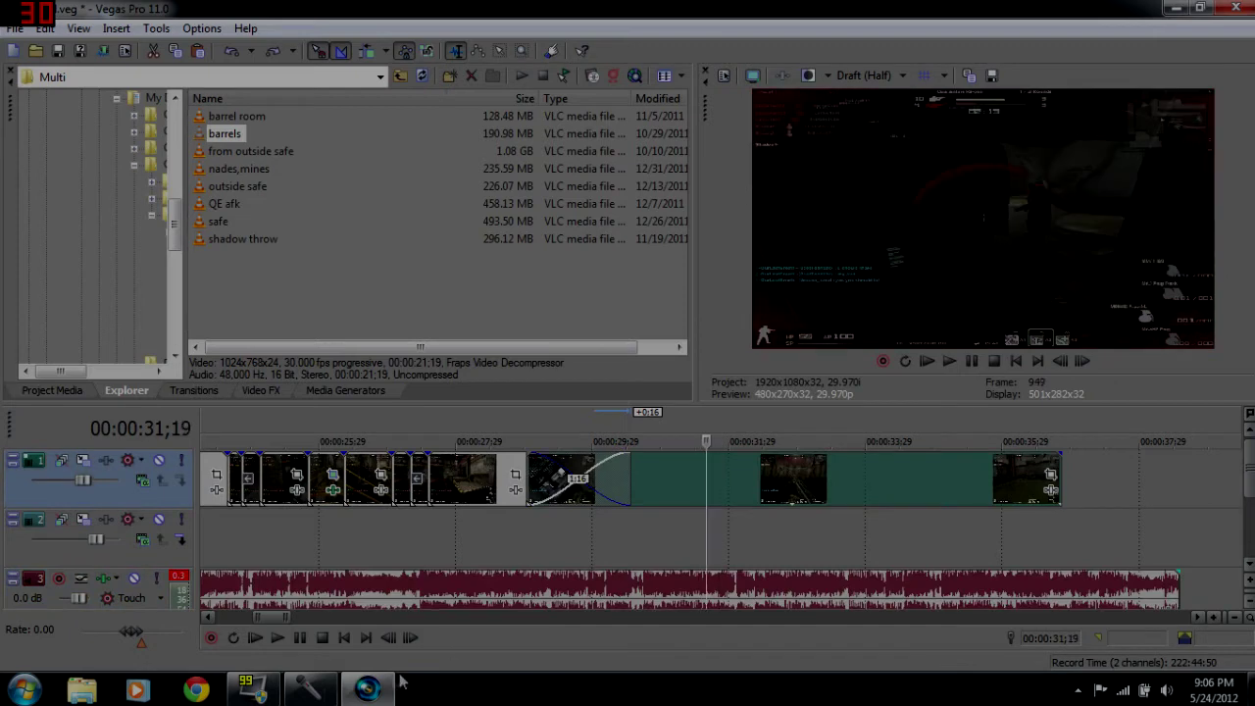
pyautogui.click(312, 692)
pyautogui.click(708, 467)
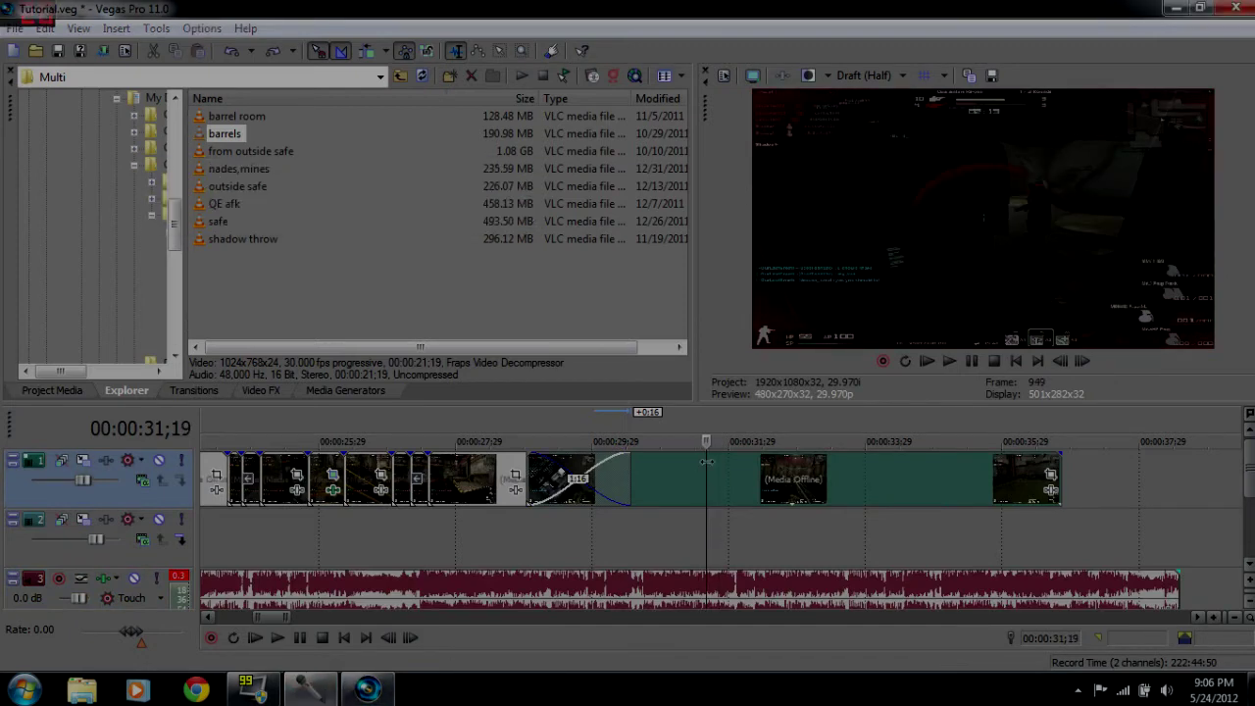
pyautogui.click(706, 467)
pyautogui.click(700, 468)
pyautogui.click(705, 475)
pyautogui.click(700, 476)
pyautogui.press('s')
pyautogui.click(708, 477)
pyautogui.press('s')
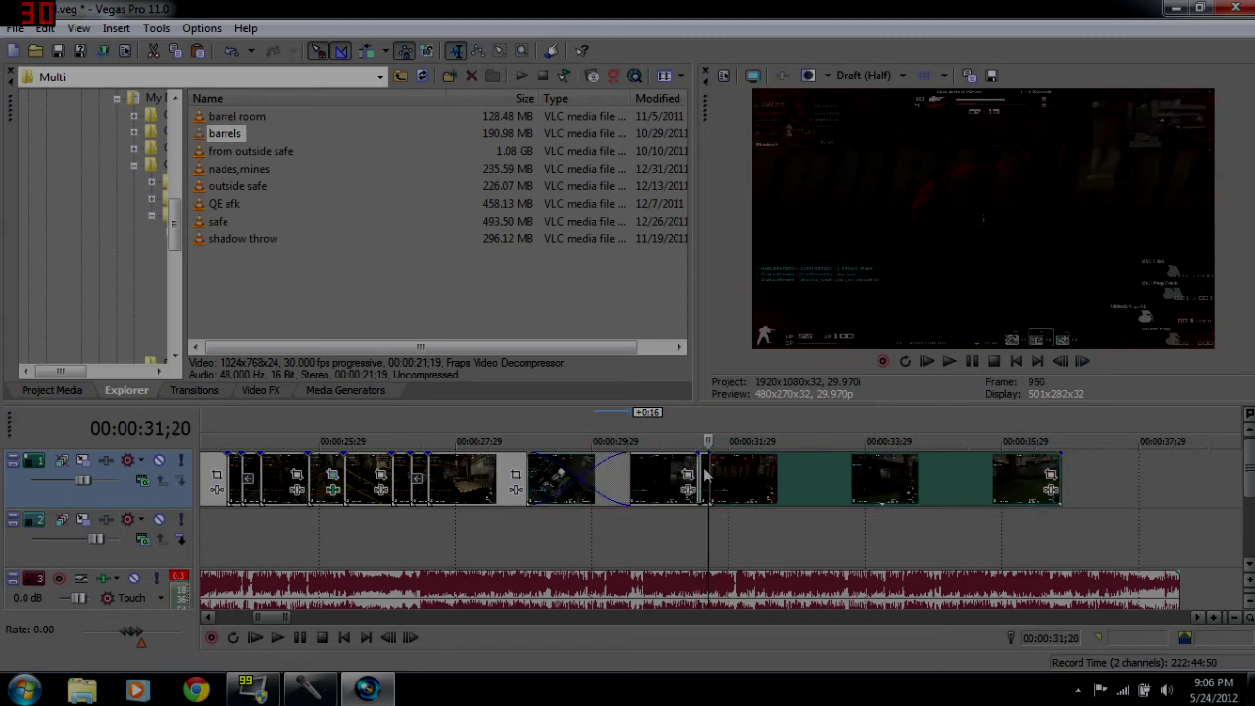
pyautogui.click(702, 477)
pyautogui.press('Delete')
# Split the remaining barrels clip at 31;24 and 31;28, and delete the piece between those cuts.
pyautogui.click(717, 479)
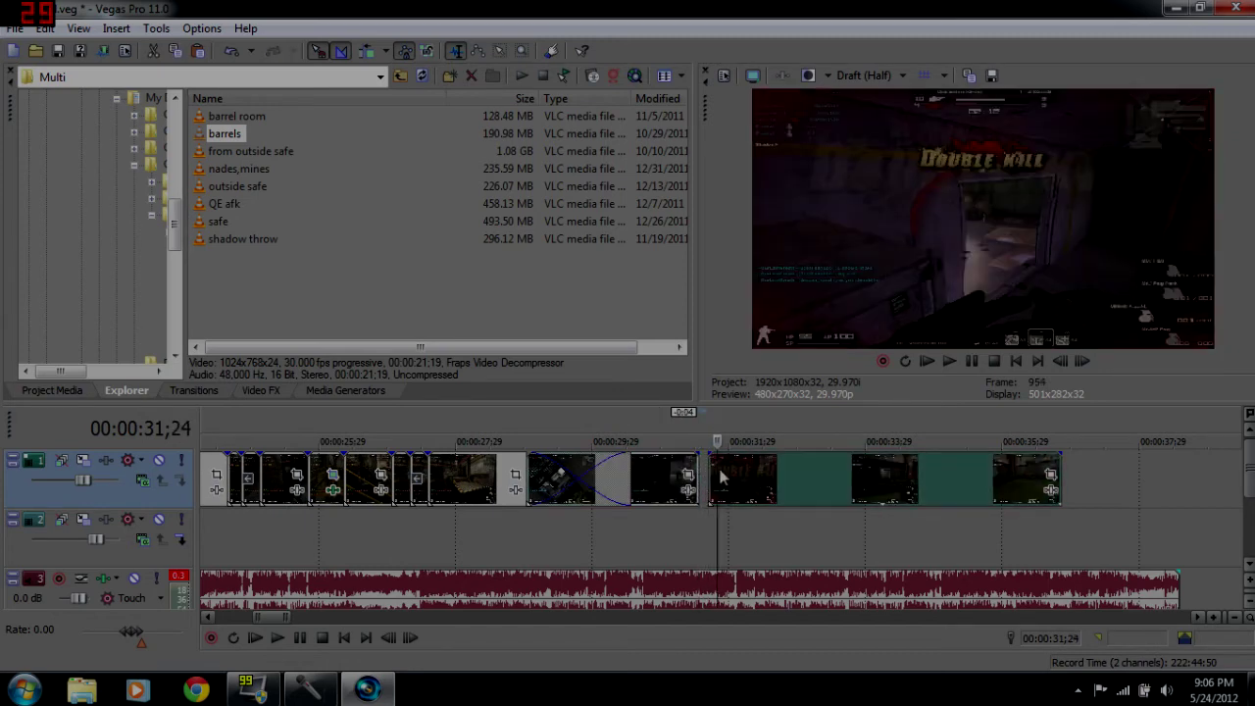
pyautogui.click(724, 479)
pyautogui.click(727, 473)
pyautogui.press('s')
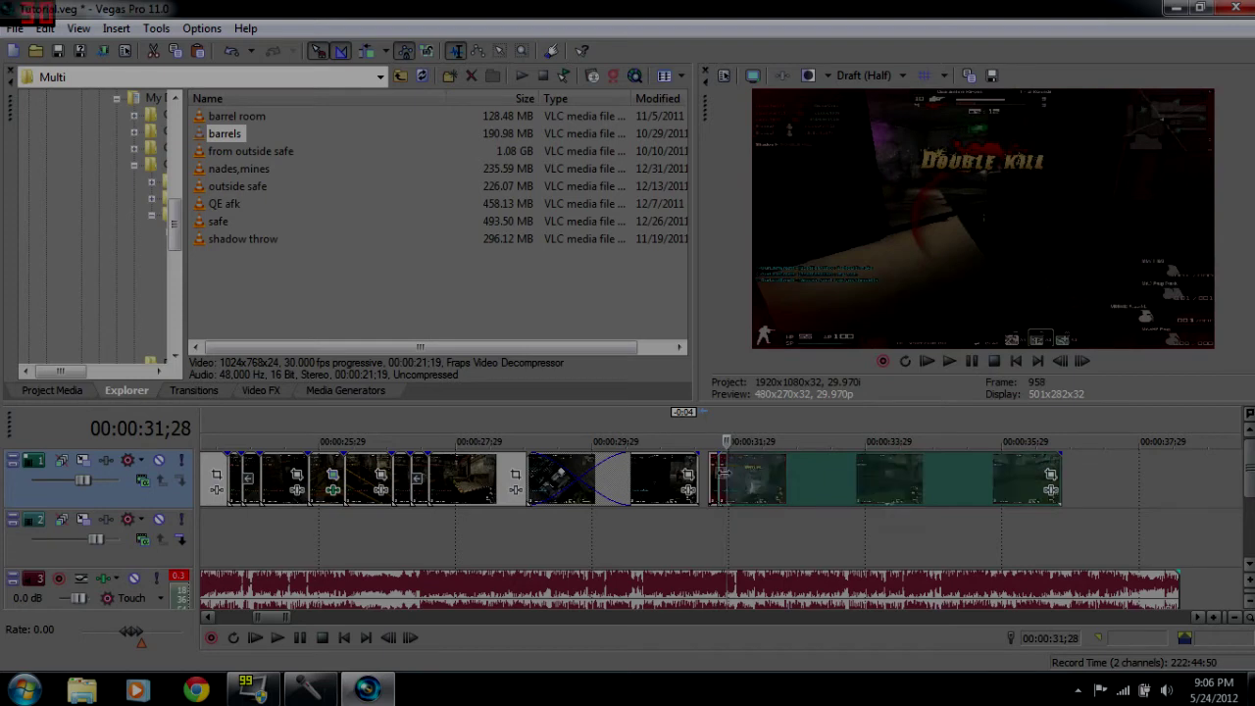
pyautogui.click(721, 475)
pyautogui.press('Delete')
# Play the gapped barrels section and extend the first barrels piece by 0;04 to close the first gap.
pyautogui.click(671, 478)
pyautogui.press('space')
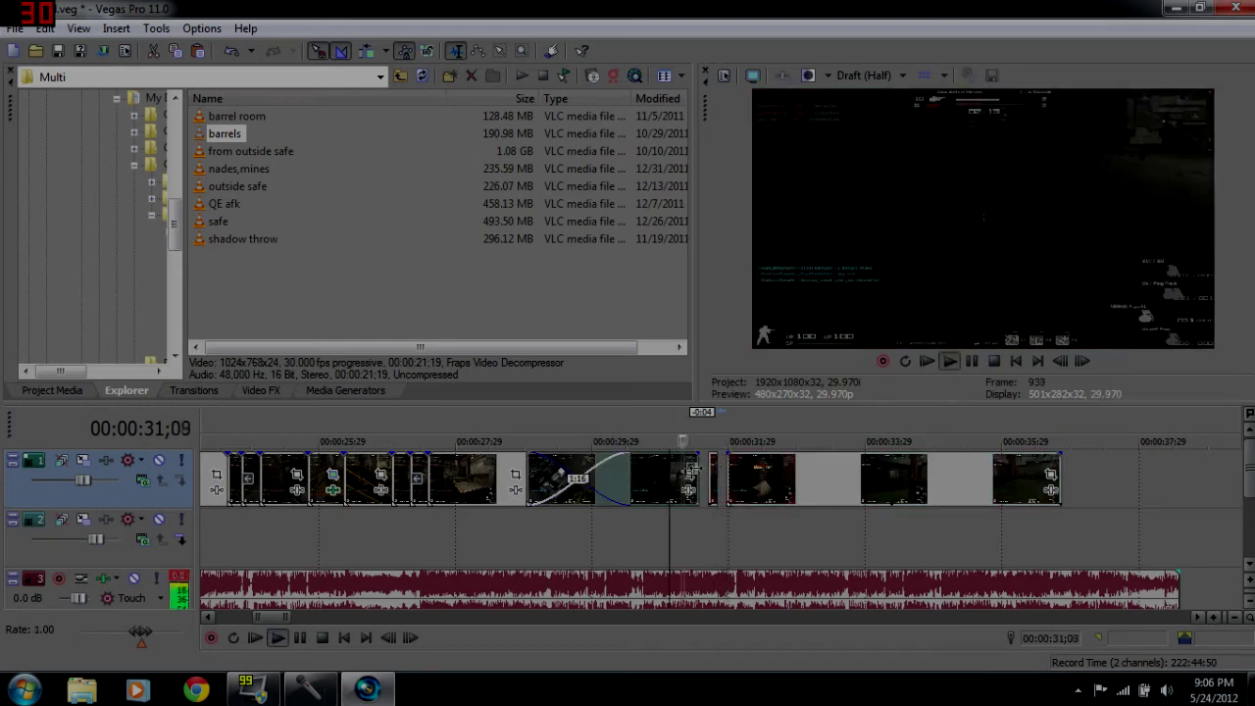
pyautogui.press('Return')
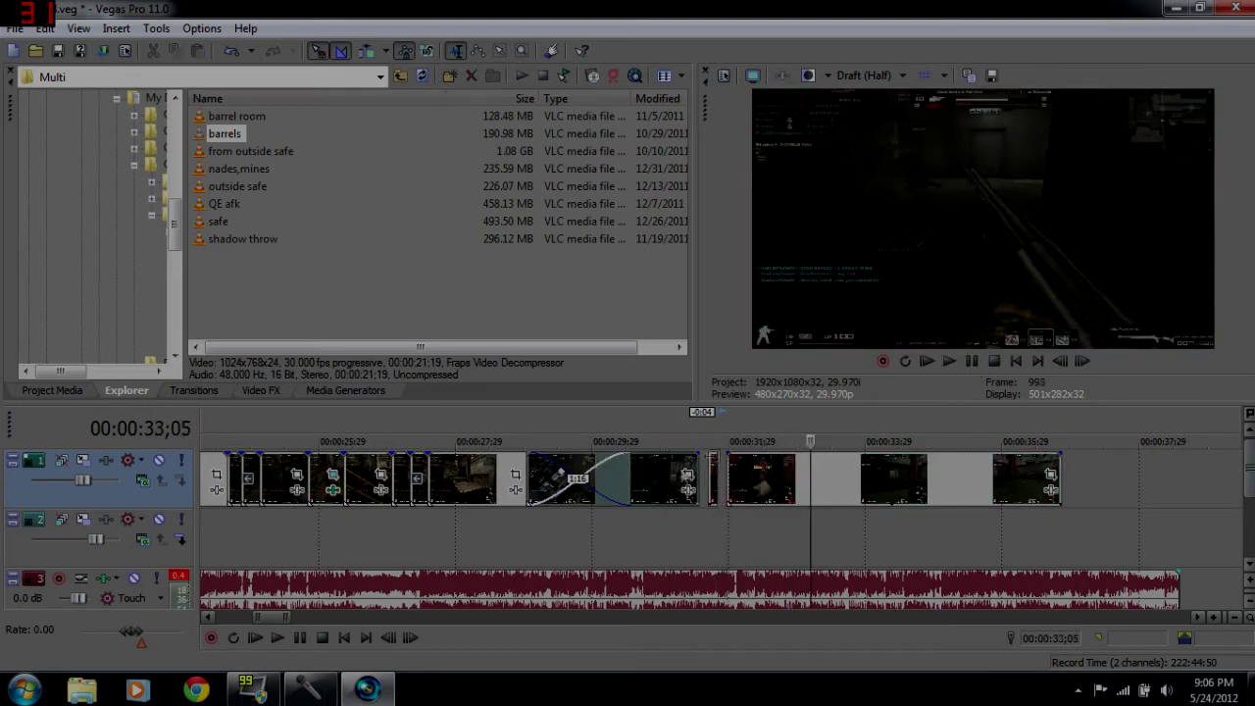
pyautogui.click(737, 479)
pyautogui.moveTo(693, 473); pyautogui.dragTo(703, 474)
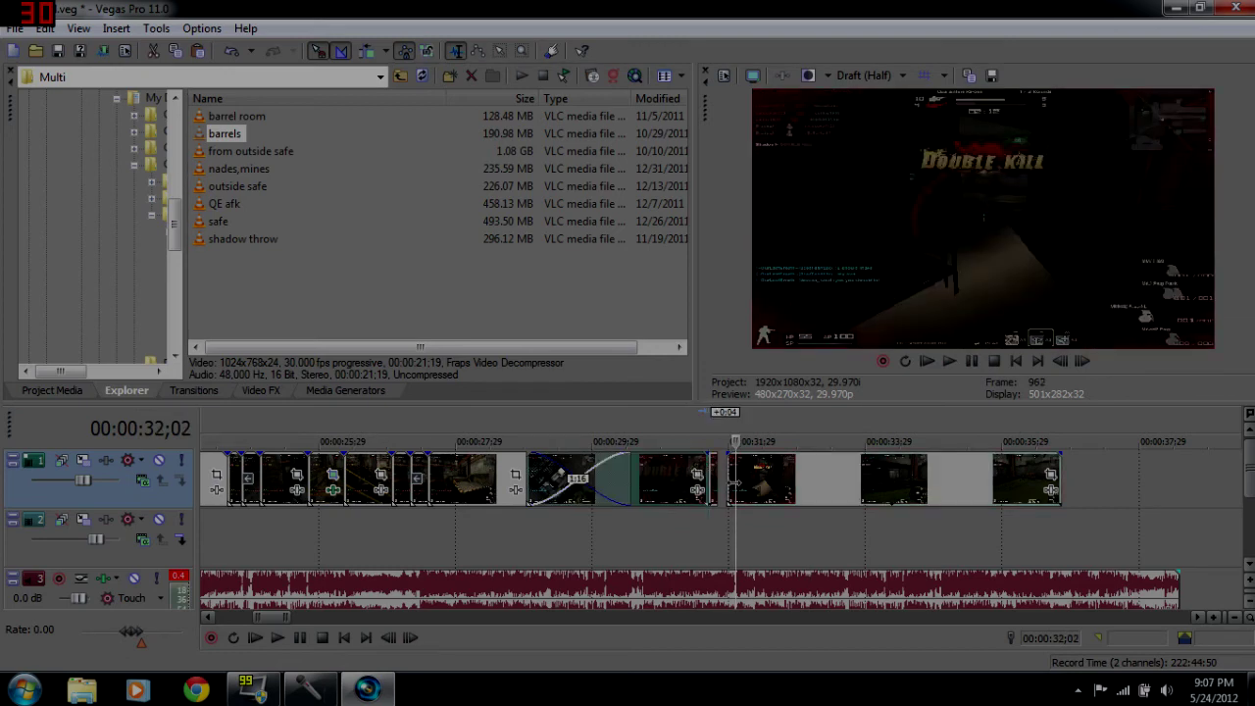
# Undo the extension, deletions and splits made to the barrels clip, back to the single crossfaded clip.
pyautogui.hotkey('ctrl', 'z')
pyautogui.hotkey('ctrl', 'z')
pyautogui.hotkey('ctrl', 'z')
pyautogui.hotkey('ctrl', 'z')
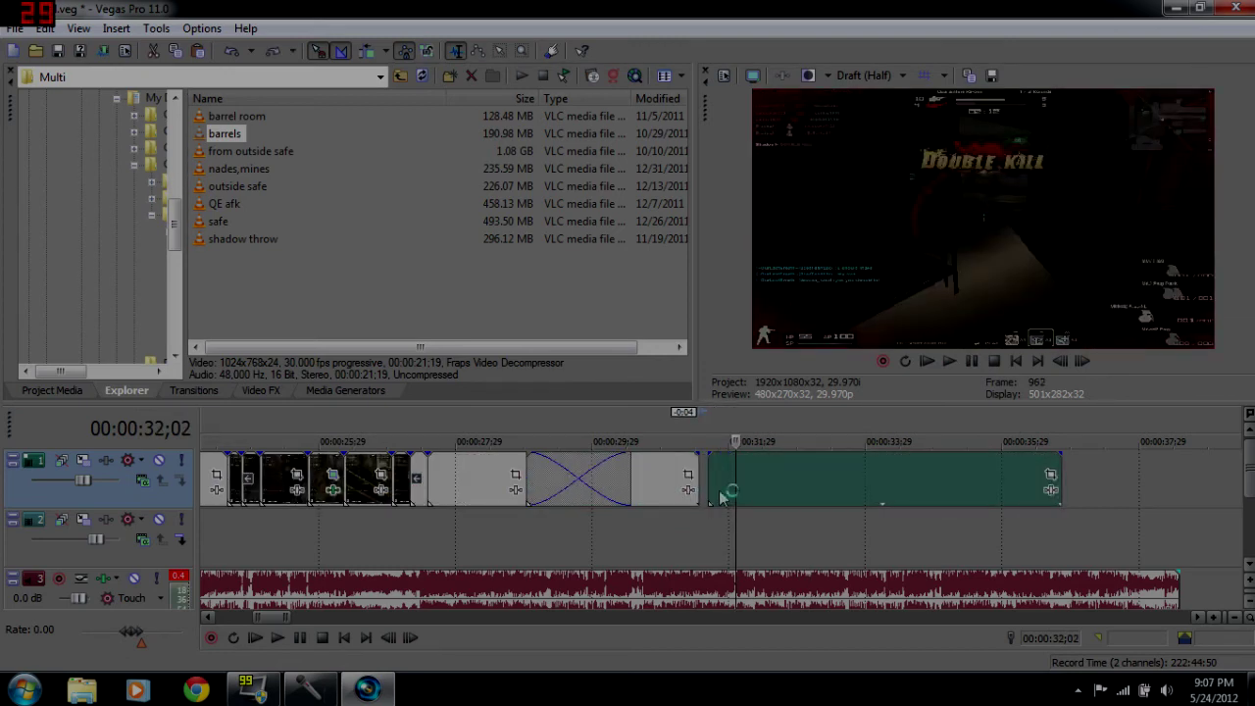
pyautogui.hotkey('ctrl', 'z')
pyautogui.hotkey('ctrl', 'z')
pyautogui.hotkey('ctrl', 'z')
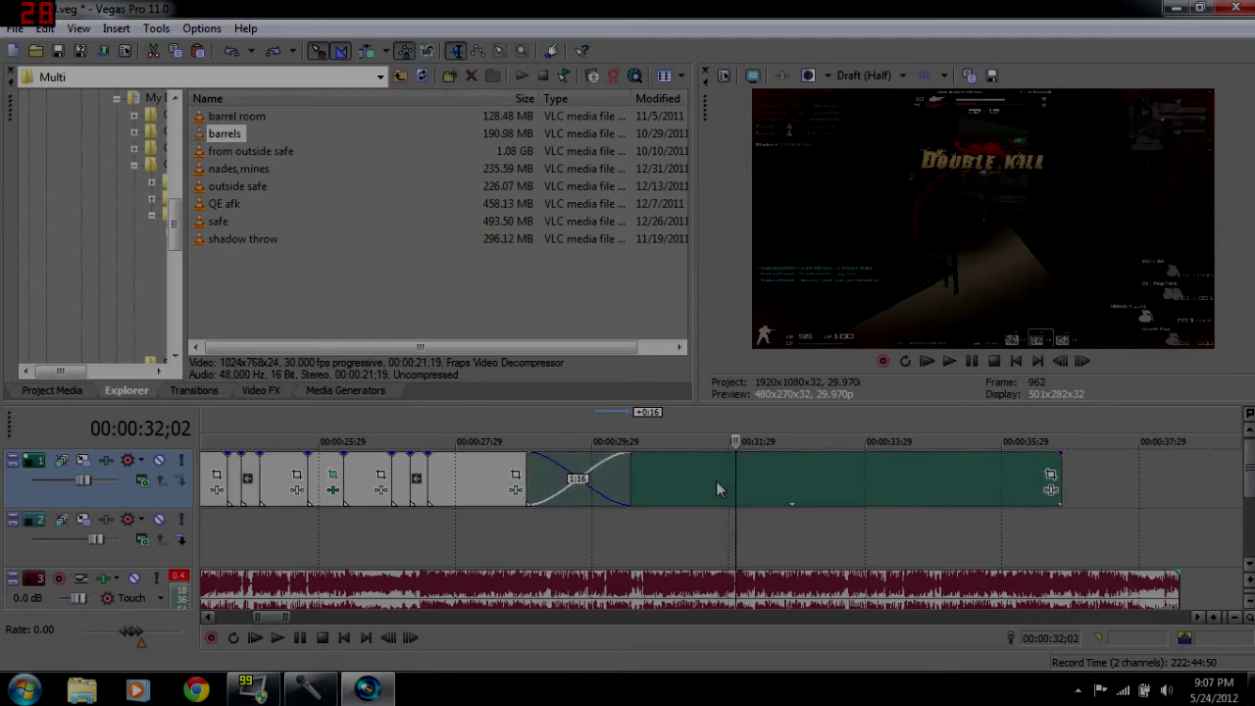
# Split the barrels clip during the double kill at about 31;24, 31;28, 32;03 and 32;08.
pyautogui.click(717, 483)
pyautogui.press('s')
pyautogui.click(727, 484)
pyautogui.press('s')
pyautogui.click(745, 484)
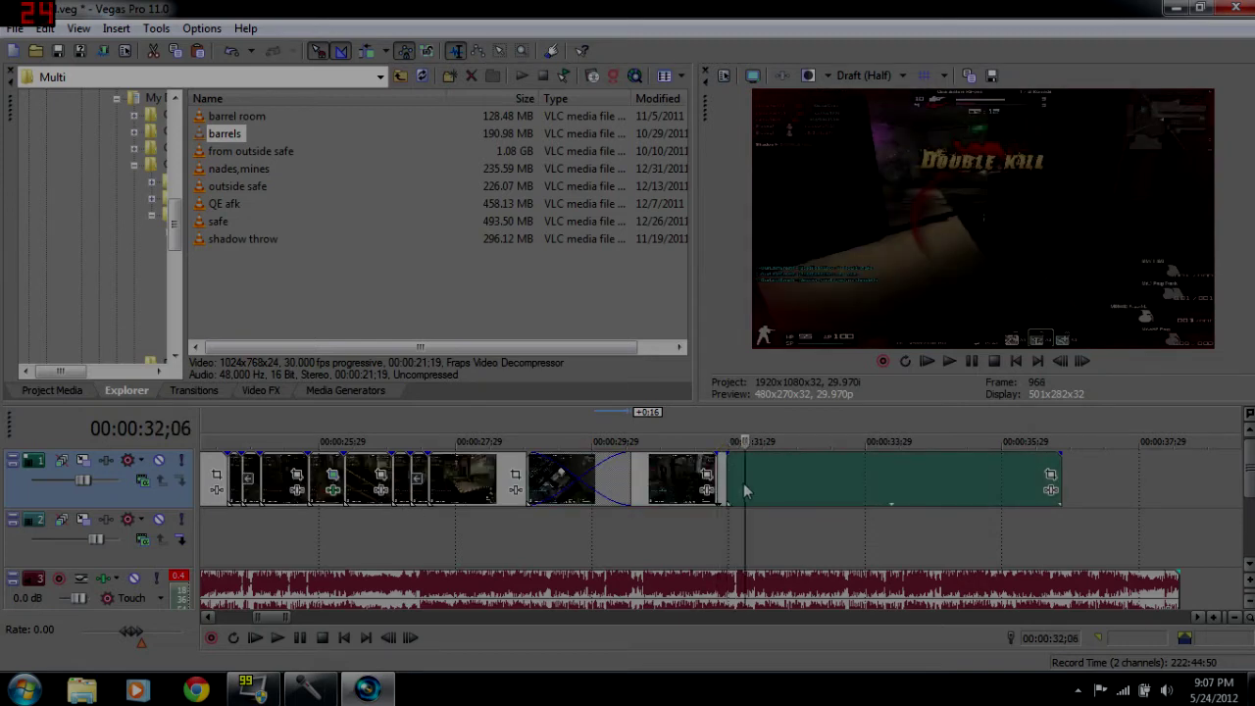
pyautogui.click(737, 484)
pyautogui.click(748, 483)
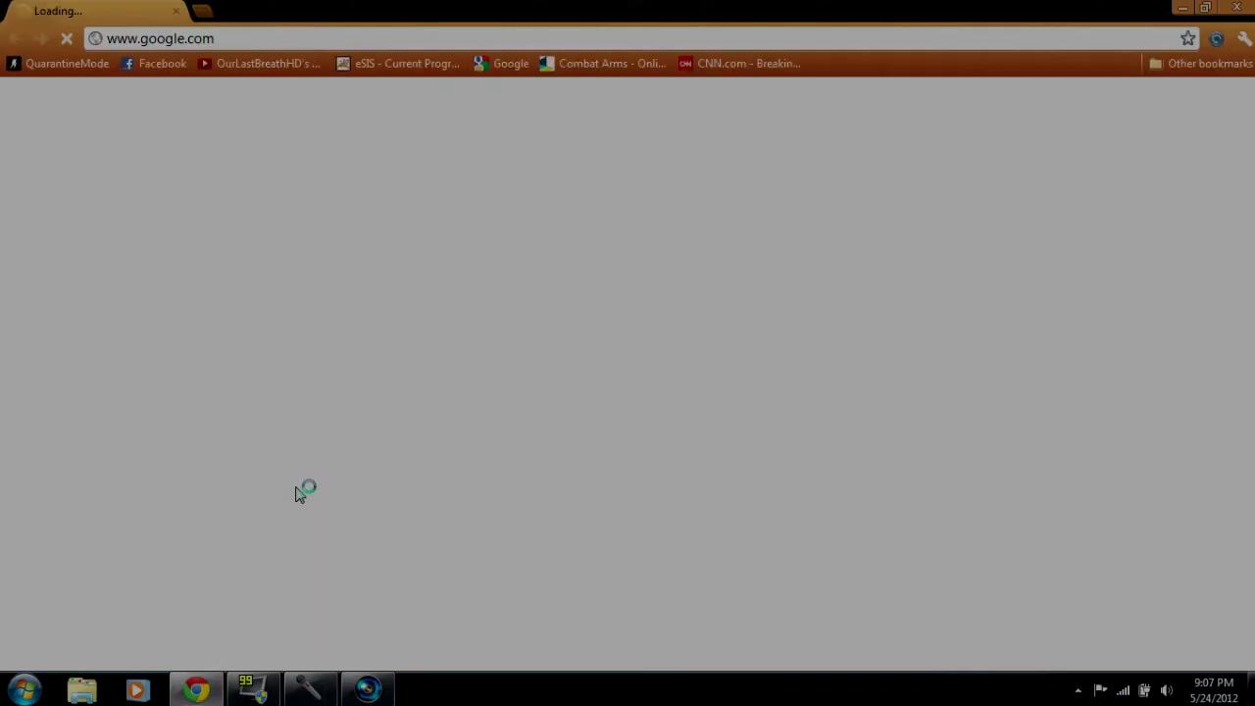
pyautogui.click(204, 11)
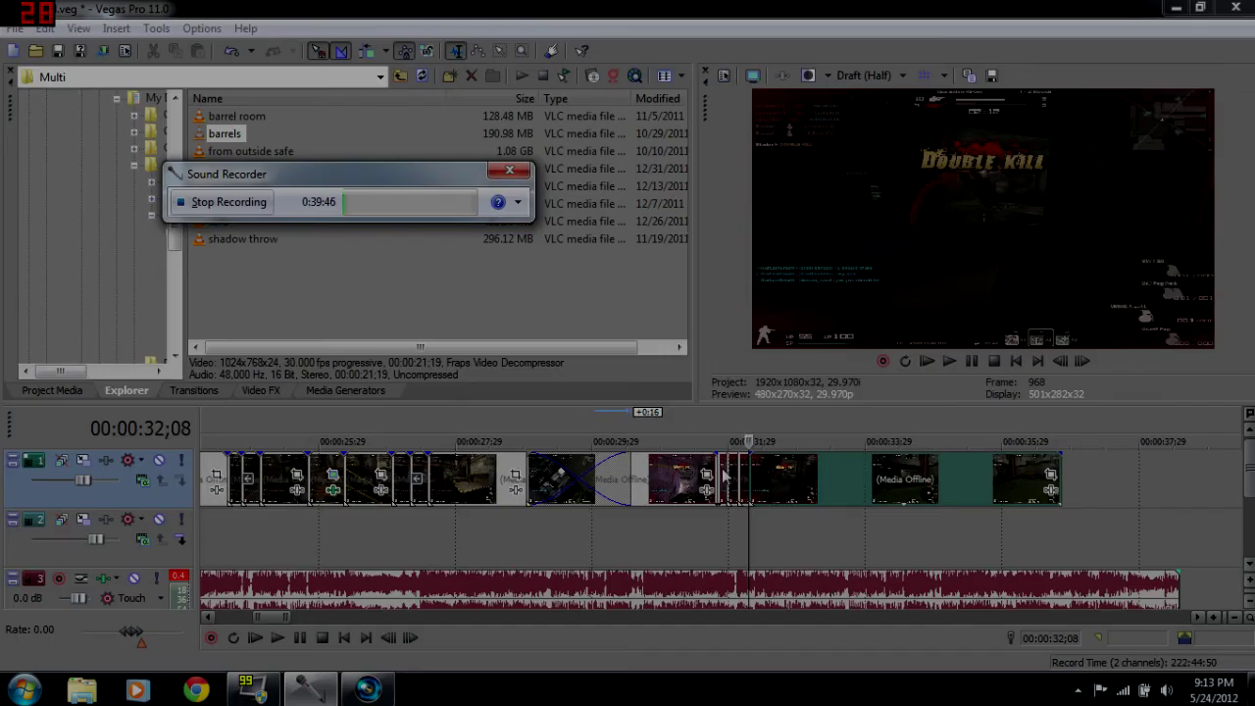
# Play the split barrels section from about 31;24 and examine the short pieces up close.
pyautogui.click(725, 475)
pyautogui.press('space')
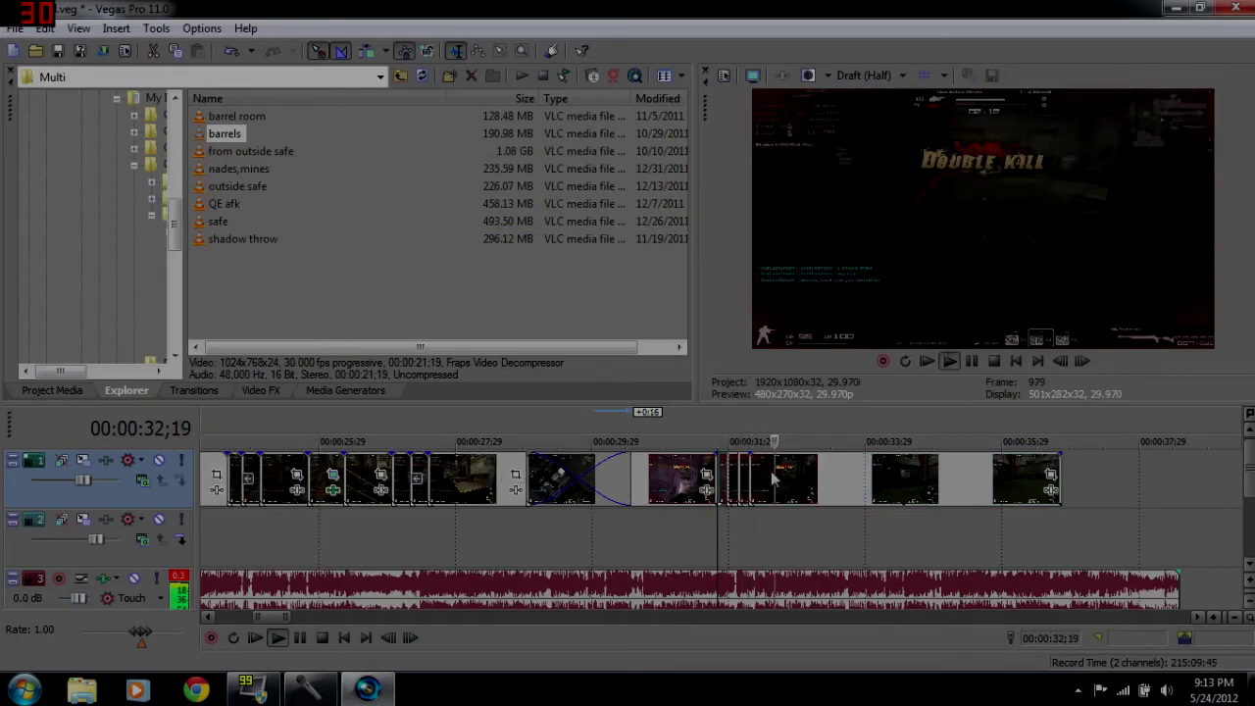
pyautogui.click(972, 364)
pyautogui.scroll(2, 823, 481)
pyautogui.scroll(-4, 824, 480)
pyautogui.click(653, 480)
pyautogui.scroll(5, 676, 495)
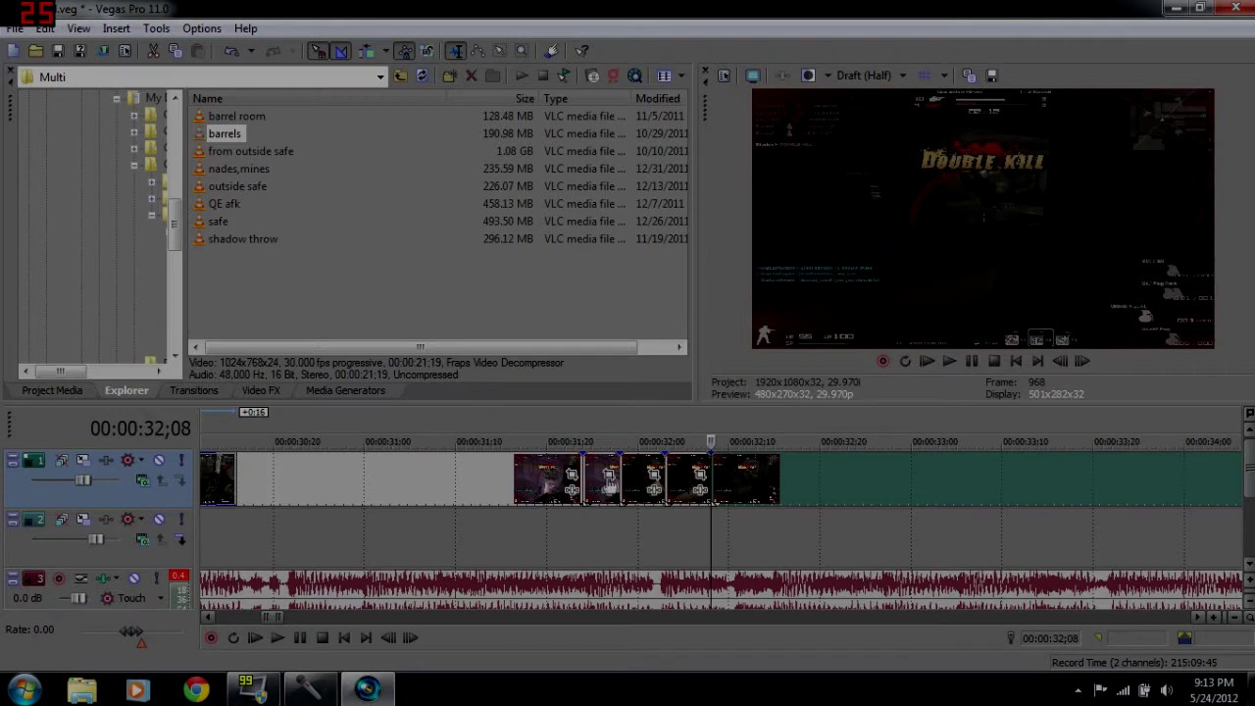
# Split the third double-kill piece of the barrels clip at about 32;01 and delete its first part.
pyautogui.click(647, 479)
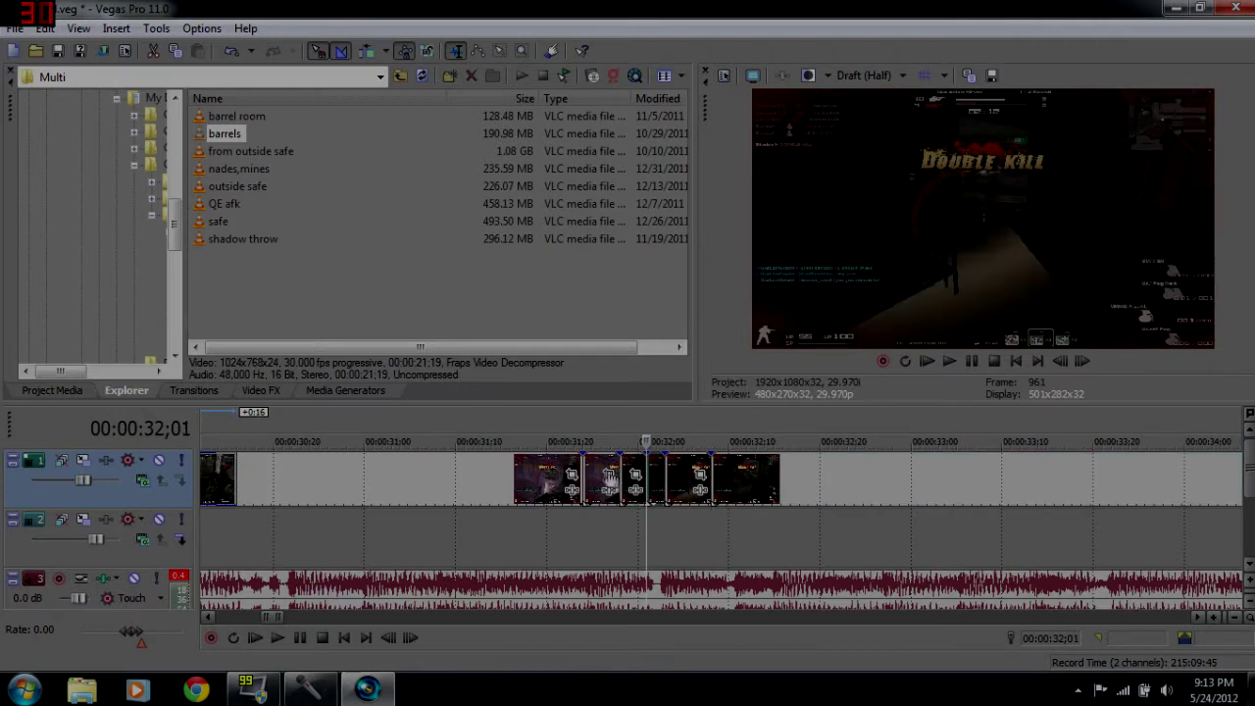
pyautogui.click(630, 471)
pyautogui.press('Delete')
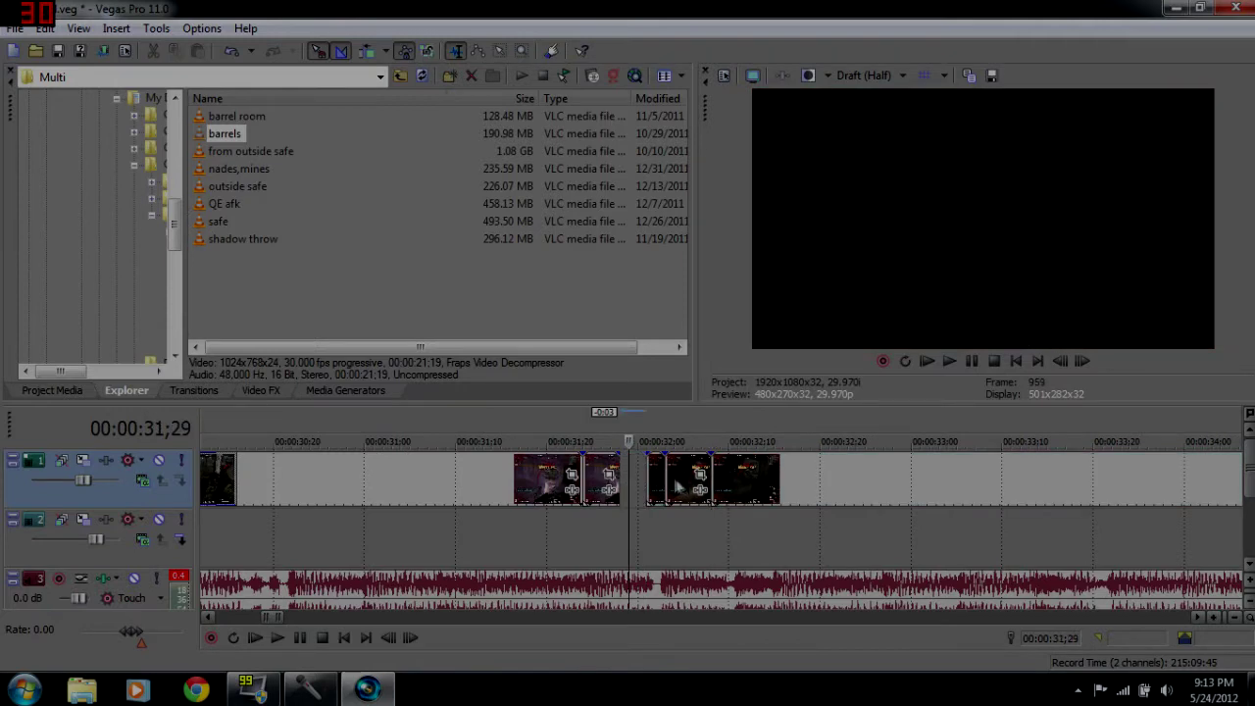
# Trim the piece around 32;05 one frame at each end, shift the two preceding pieces by 0;01 to form small gaps, and play the section.
pyautogui.click(687, 479)
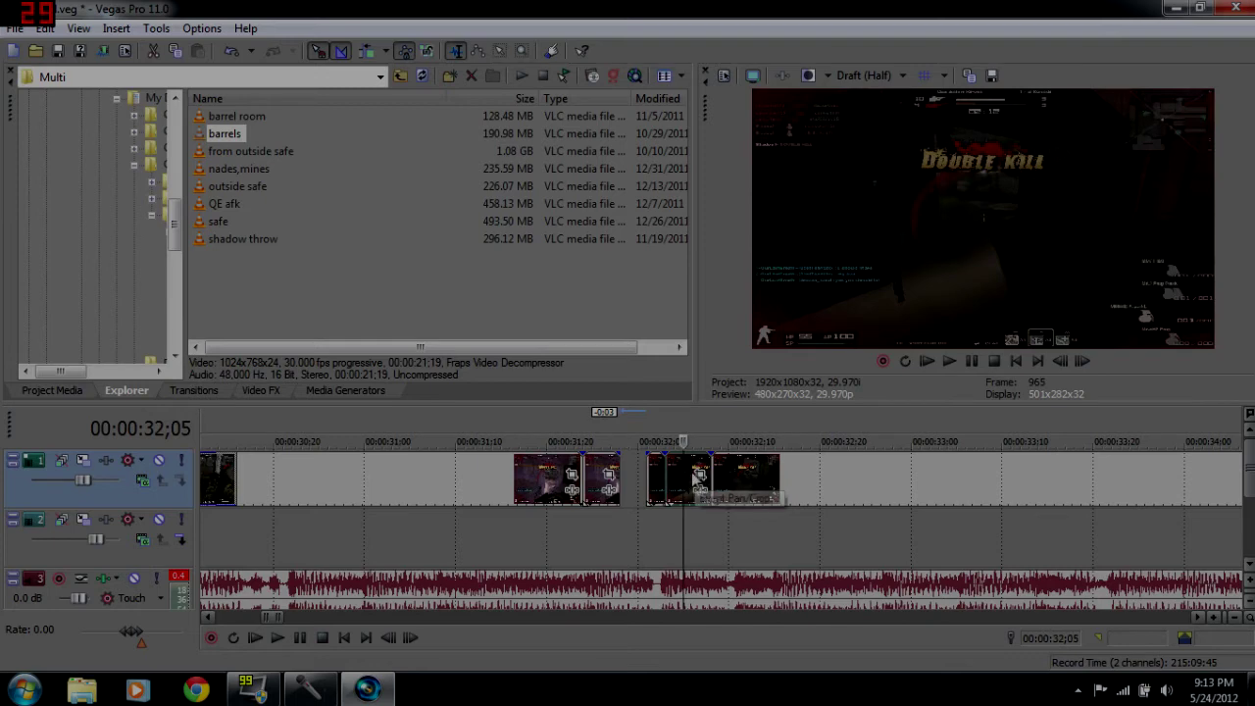
pyautogui.moveTo(684, 474)
pyautogui.mouseDown()
pyautogui.moveTo(648, 480)
pyautogui.moveTo(689, 472)
pyautogui.mouseUp()
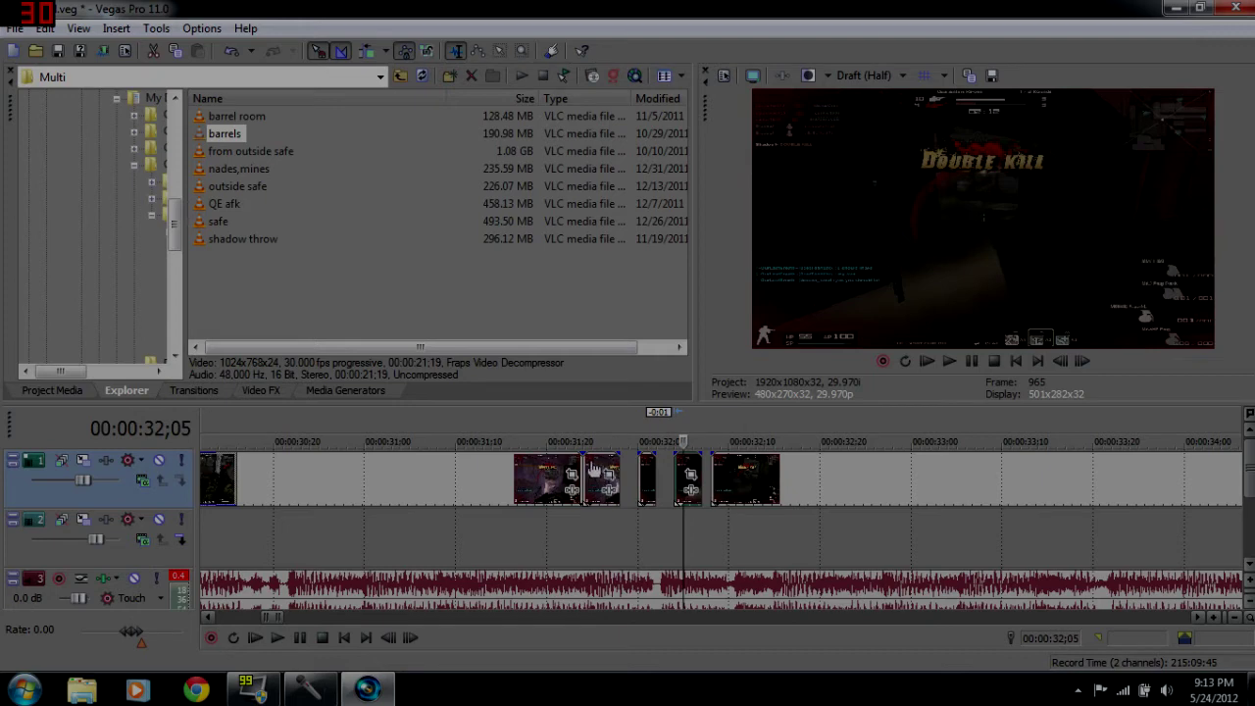
pyautogui.moveTo(603, 473); pyautogui.dragTo(610, 474)
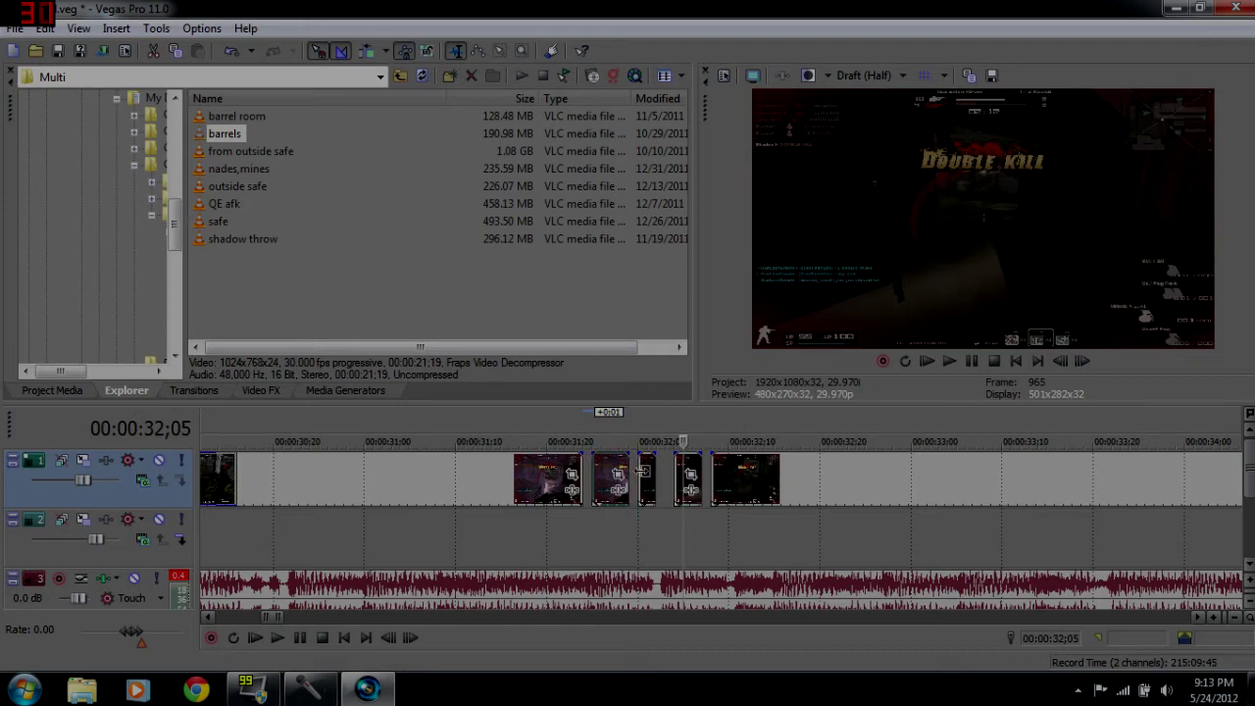
pyautogui.click(555, 477)
pyautogui.press('space')
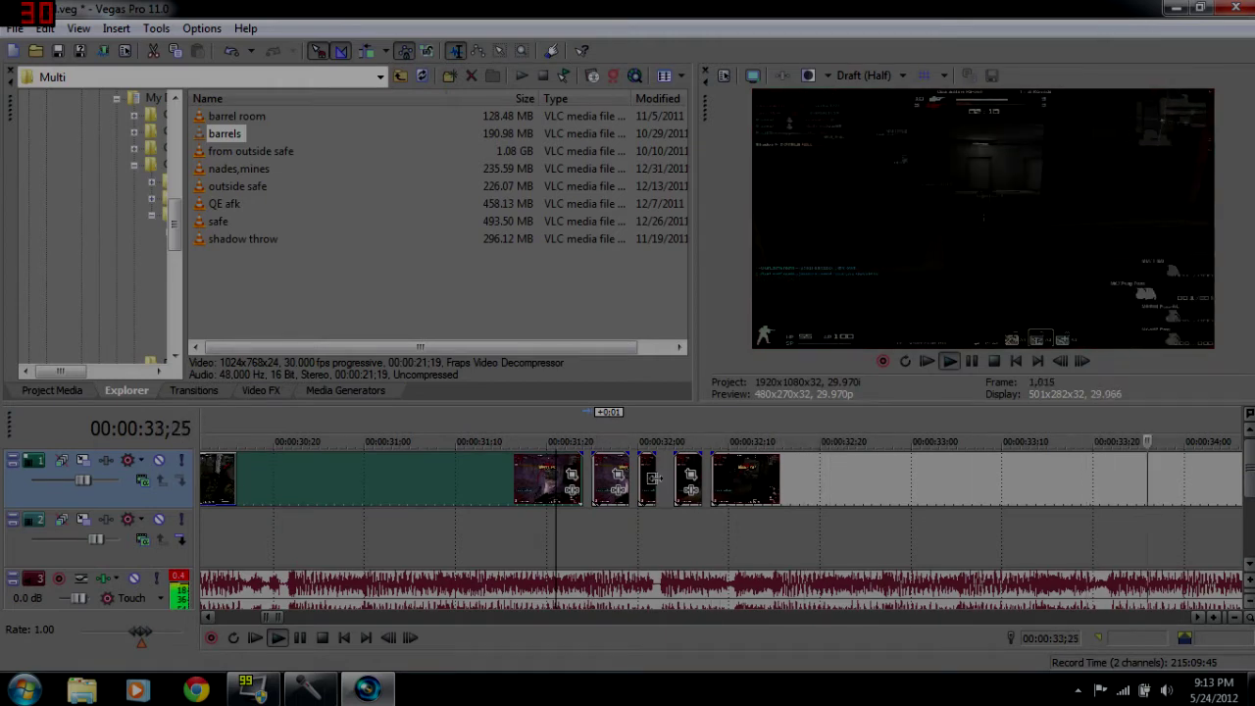
pyautogui.press('space')
# Split the barrels clip around the multi kill at about 34;07 and 35;01.
pyautogui.scroll(-2, 608, 496)
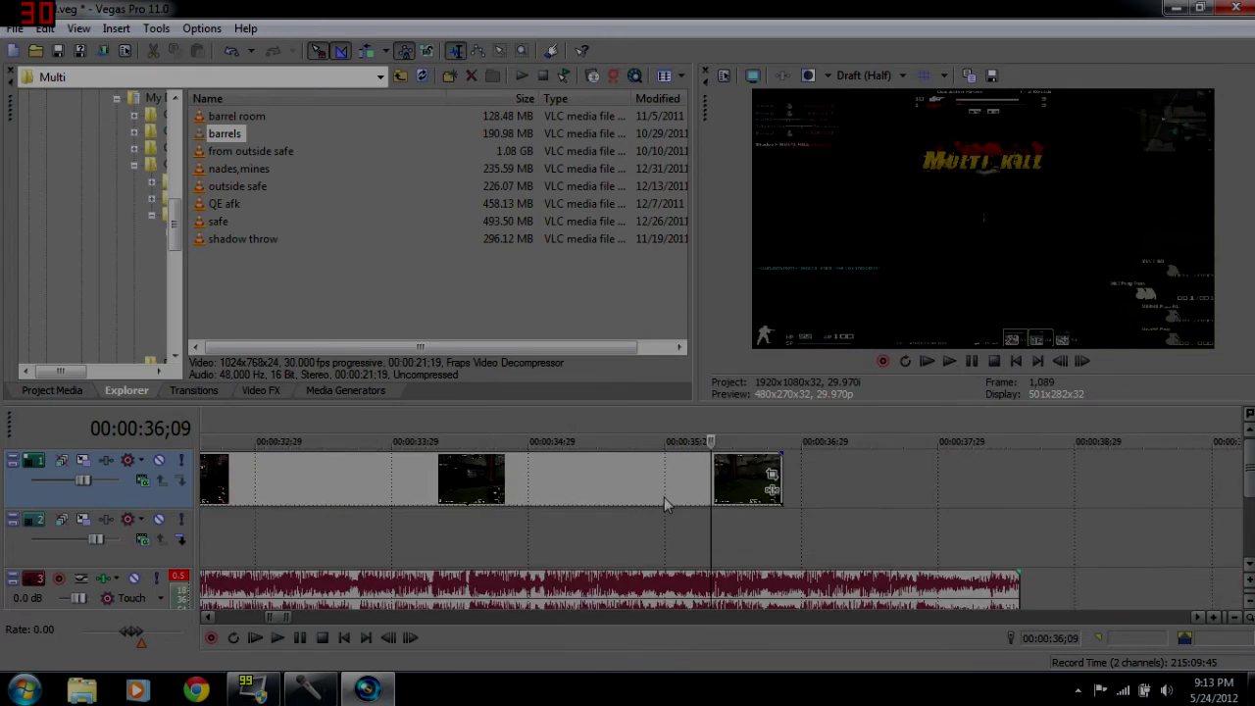
pyautogui.click(649, 484)
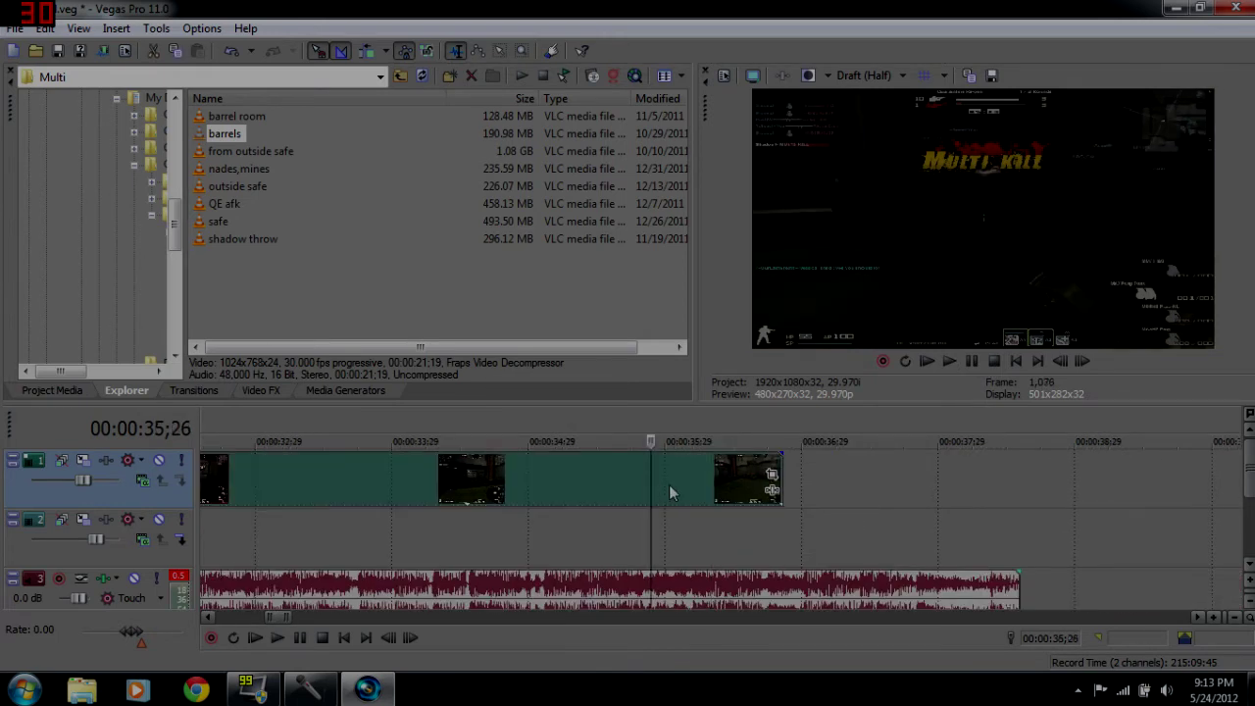
pyautogui.click(567, 482)
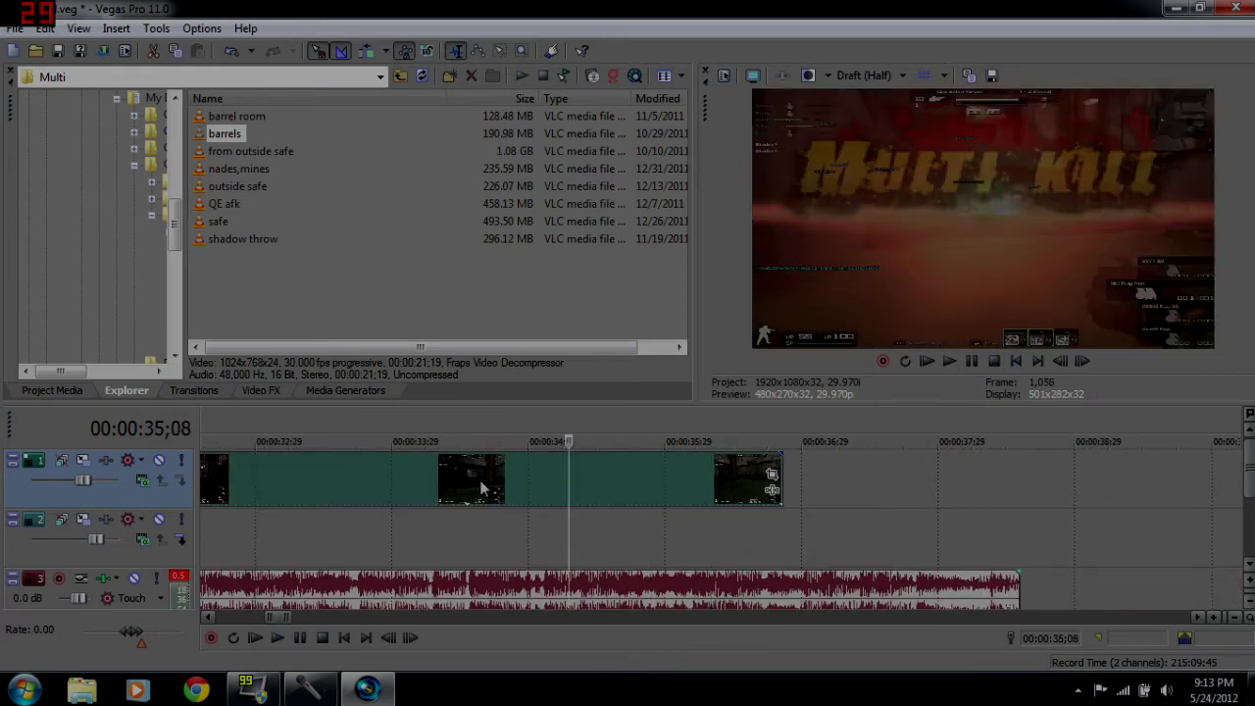
pyautogui.click(480, 483)
pyautogui.click(429, 485)
pyautogui.press('s')
pyautogui.click(538, 487)
pyautogui.press('s')
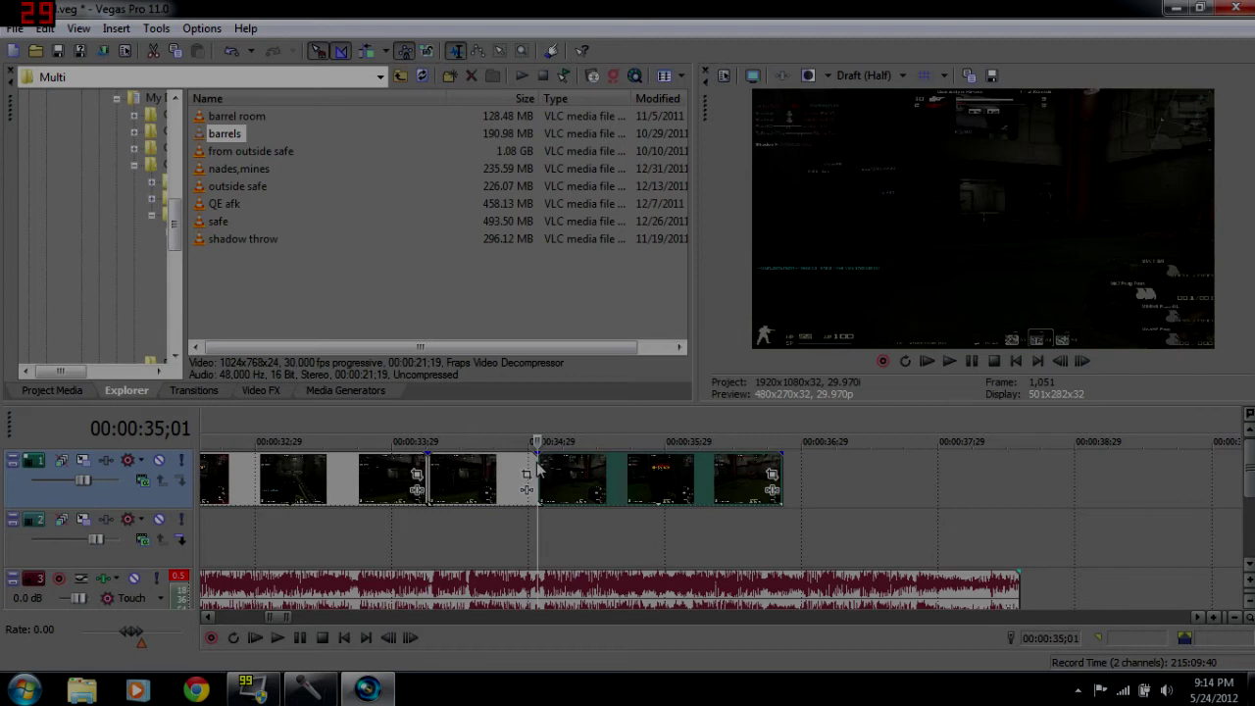
# Move the last barrels piece about 0;07 later, trim the end of the piece before it, and play across the gap.
pyautogui.moveTo(561, 482); pyautogui.dragTo(484, 470)
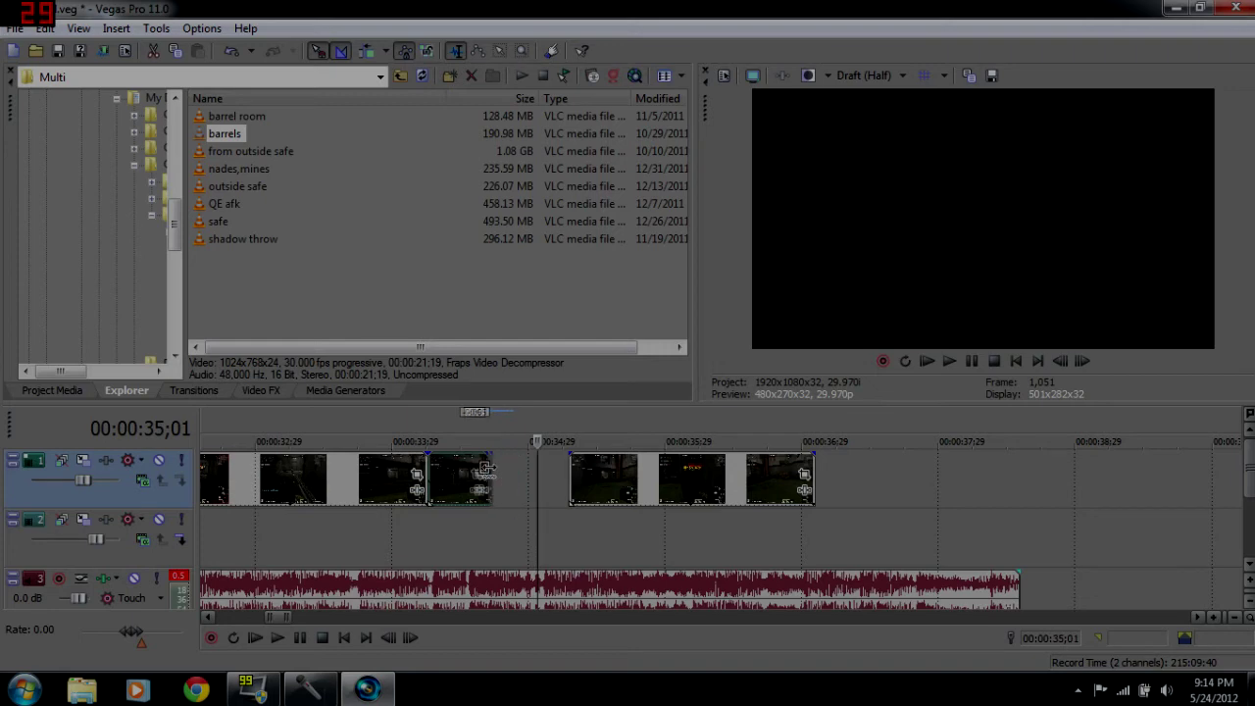
pyautogui.click(429, 467)
pyautogui.press('space')
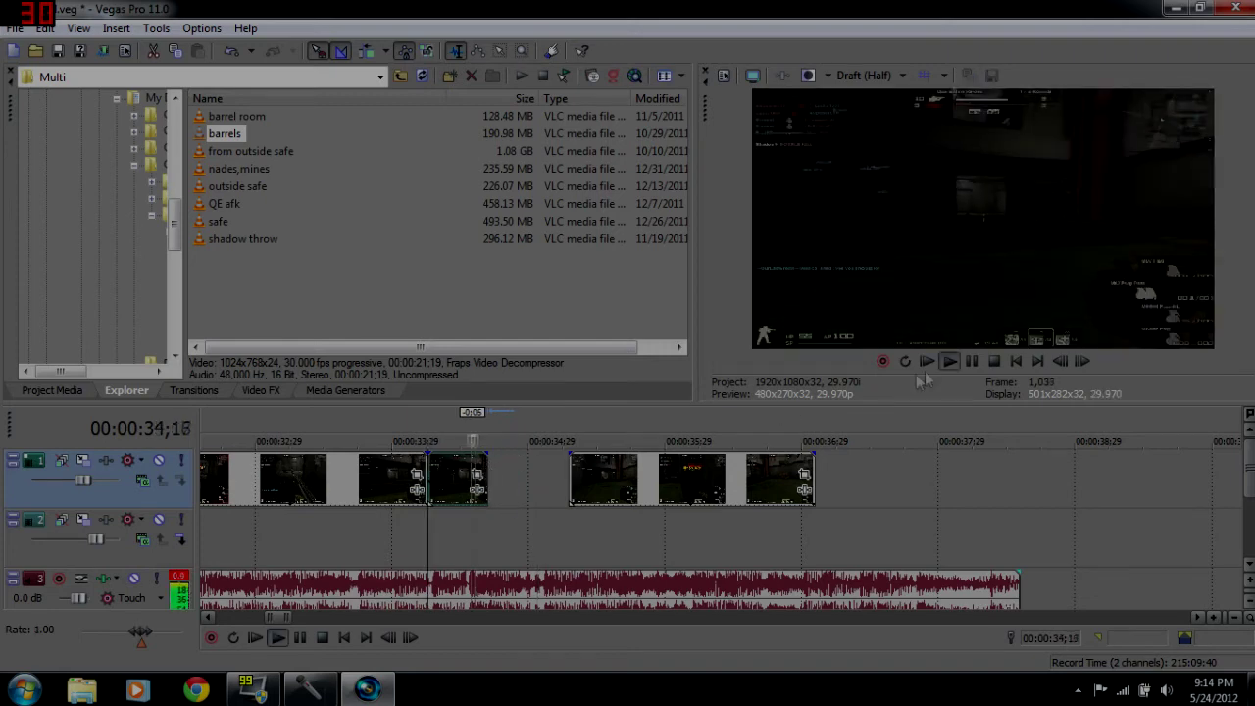
pyautogui.click(972, 361)
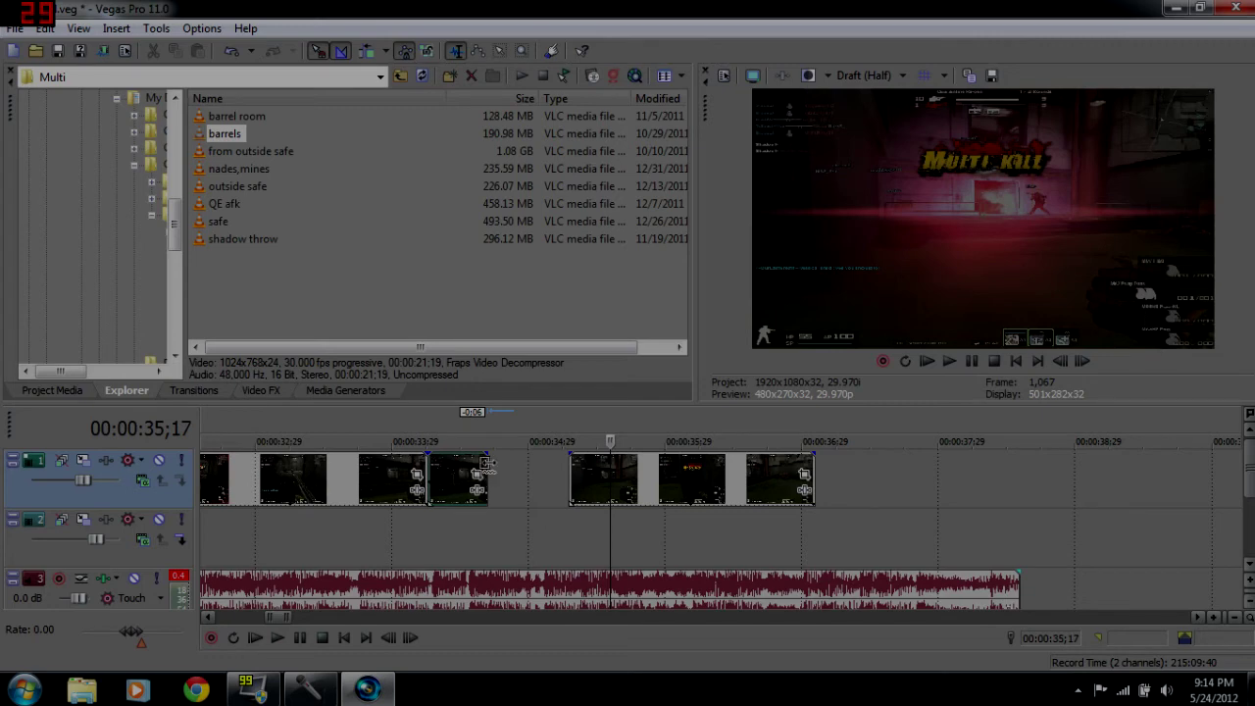
# Extend the trimmed piece's end to about 34;21 and move the last barrels piece 0;03 earlier.
pyautogui.moveTo(485, 462); pyautogui.dragTo(494, 464)
pyautogui.moveTo(576, 470); pyautogui.dragTo(561, 472)
pyautogui.click(525, 594)
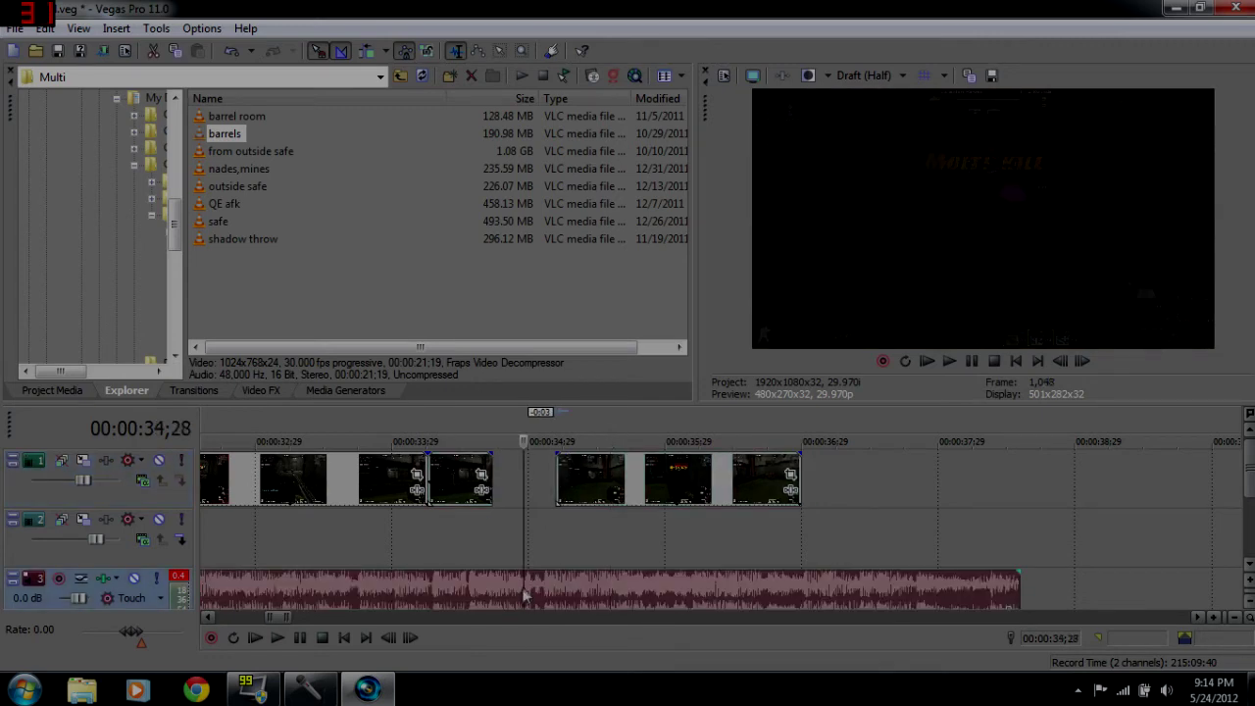
pyautogui.click(972, 362)
# Move the last barrels piece 0;28 later and play the soundtrack across the widened gap.
pyautogui.moveTo(596, 468); pyautogui.dragTo(701, 503)
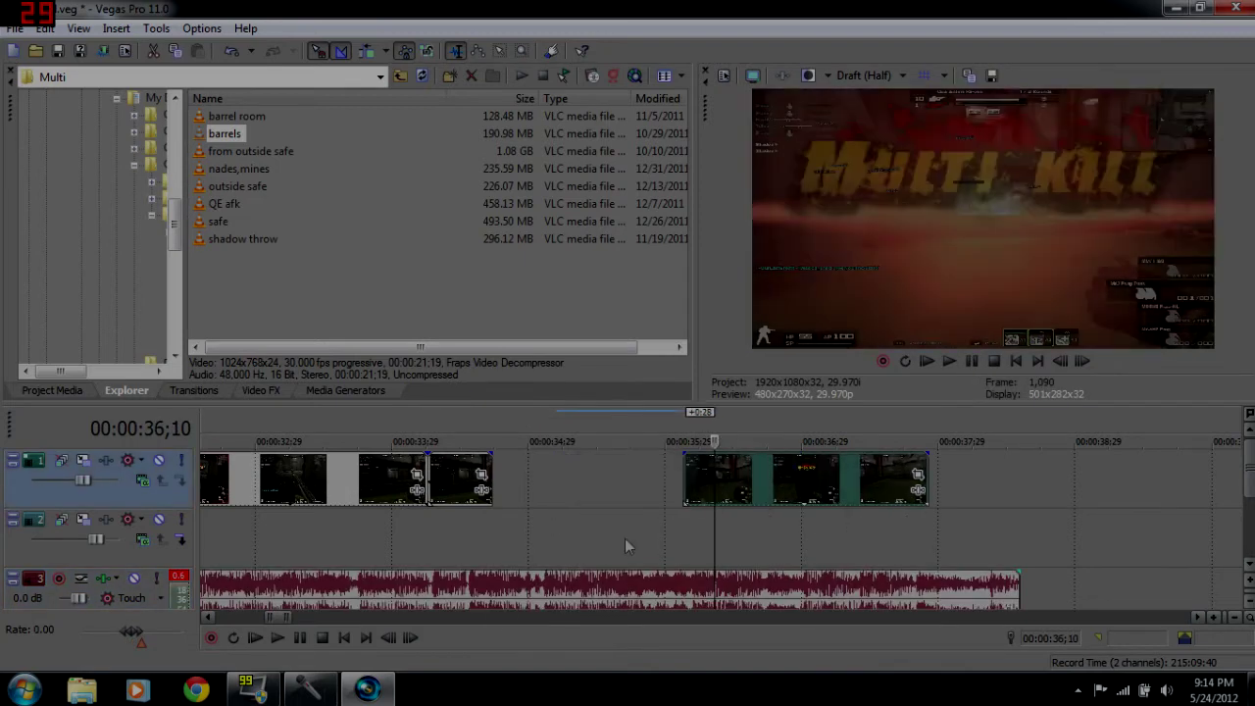
pyautogui.click(483, 595)
pyautogui.press('space')
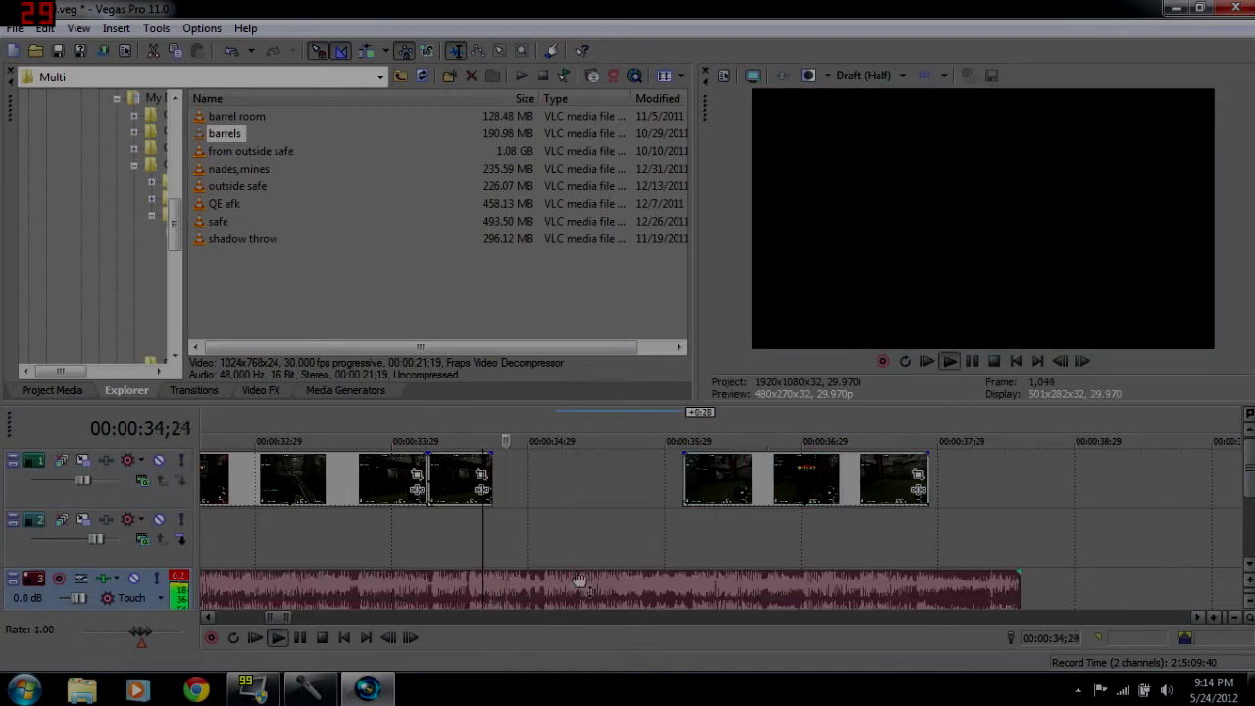
pyautogui.click(970, 361)
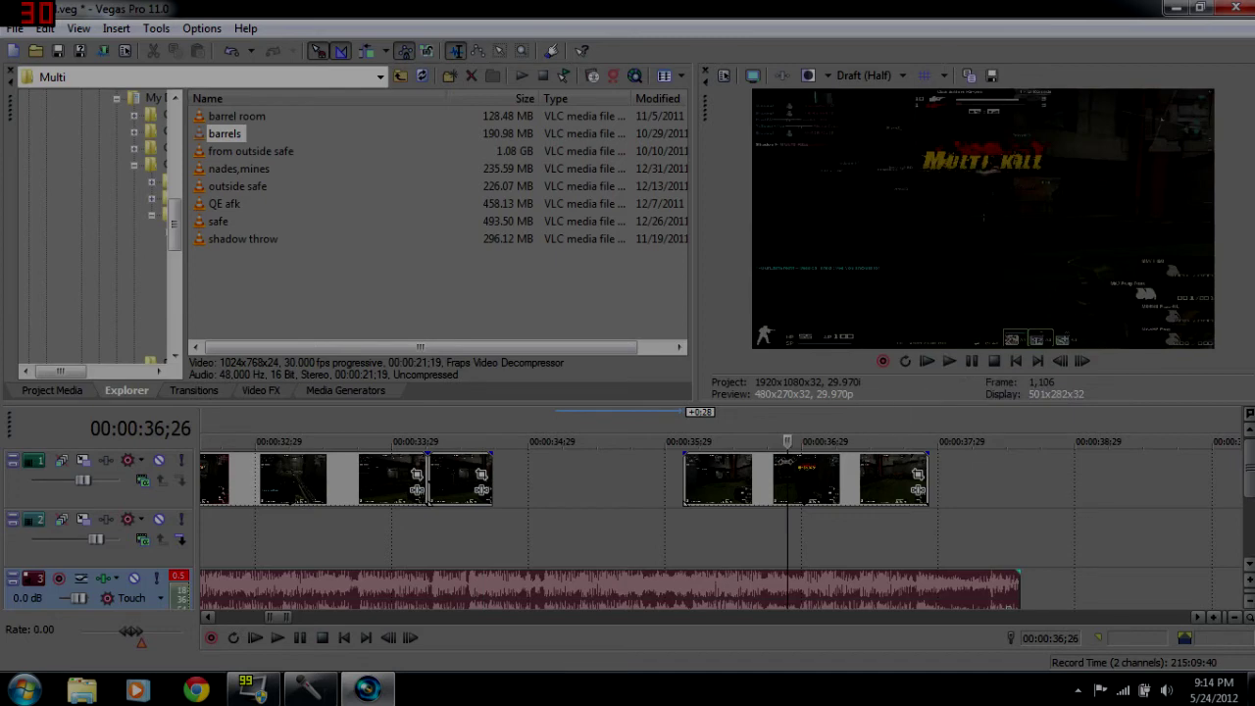
pyautogui.click(695, 583)
pyautogui.press('space')
pyautogui.click(972, 362)
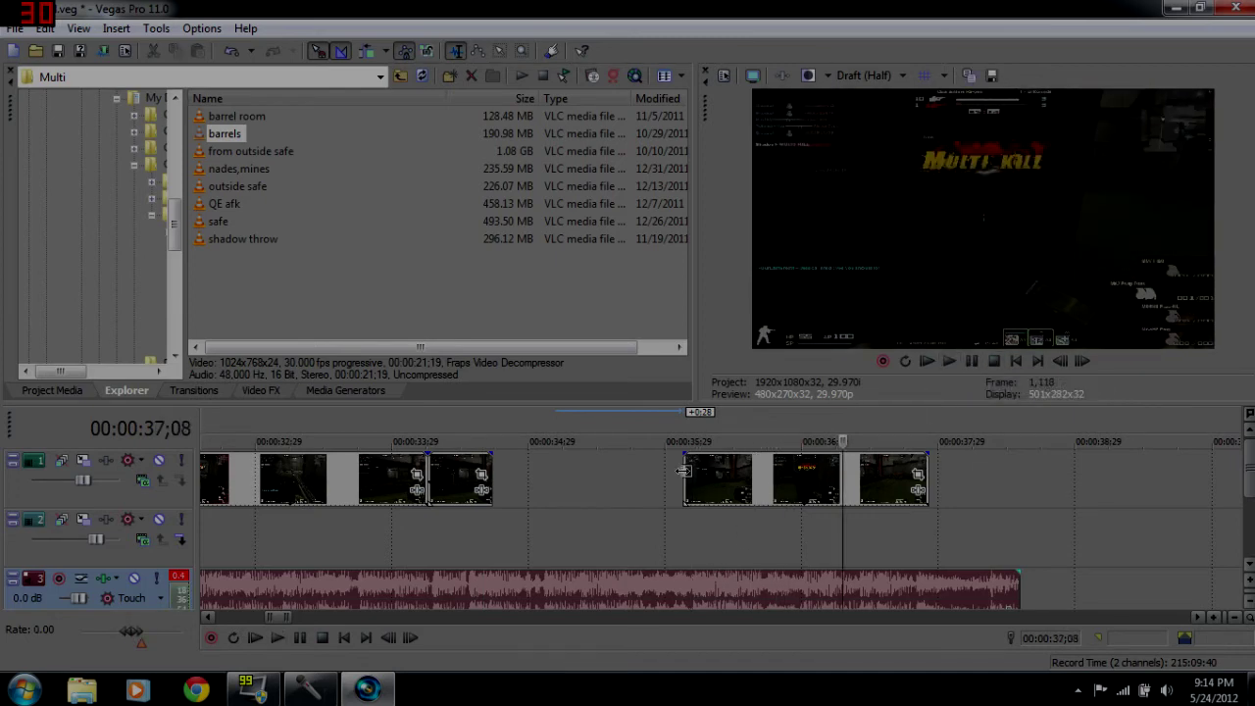
# Try extending the short piece before the gap by 1;12 to meet the last piece, play it, and undo the extension.
pyautogui.moveTo(490, 474); pyautogui.dragTo(671, 476)
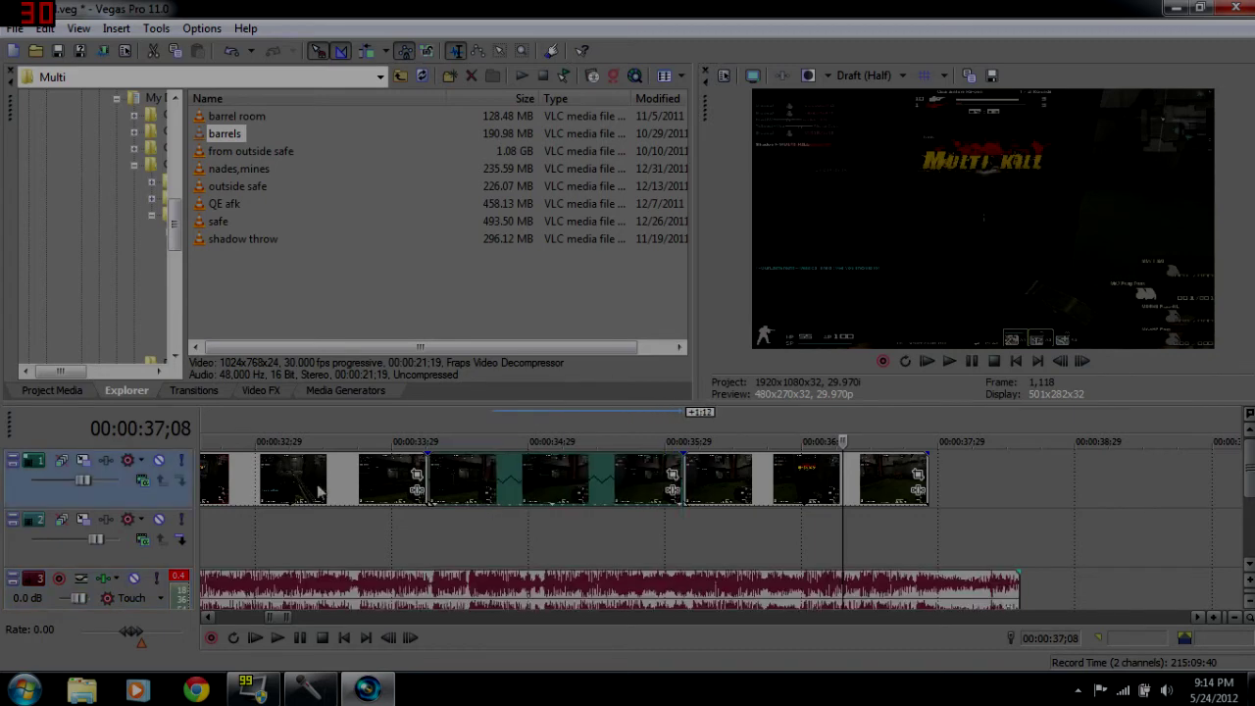
pyautogui.click(390, 478)
pyautogui.press('space')
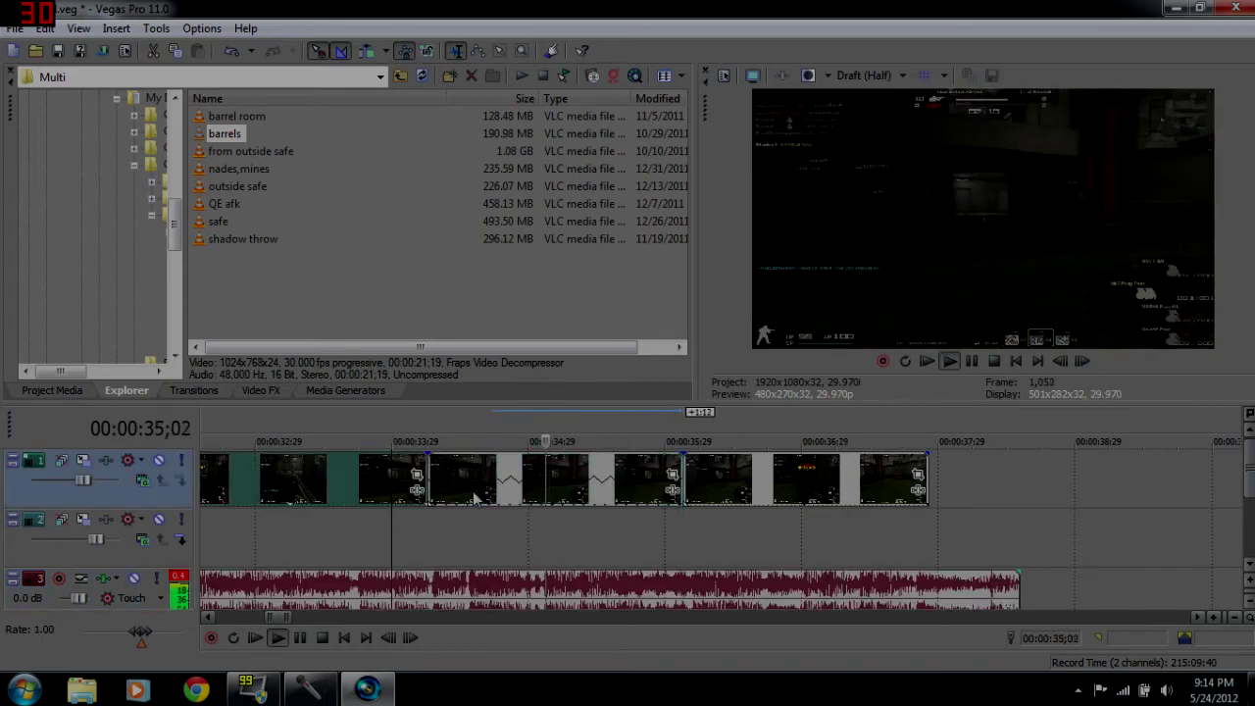
pyautogui.click(971, 362)
pyautogui.hotkey('ctrl', 'z')
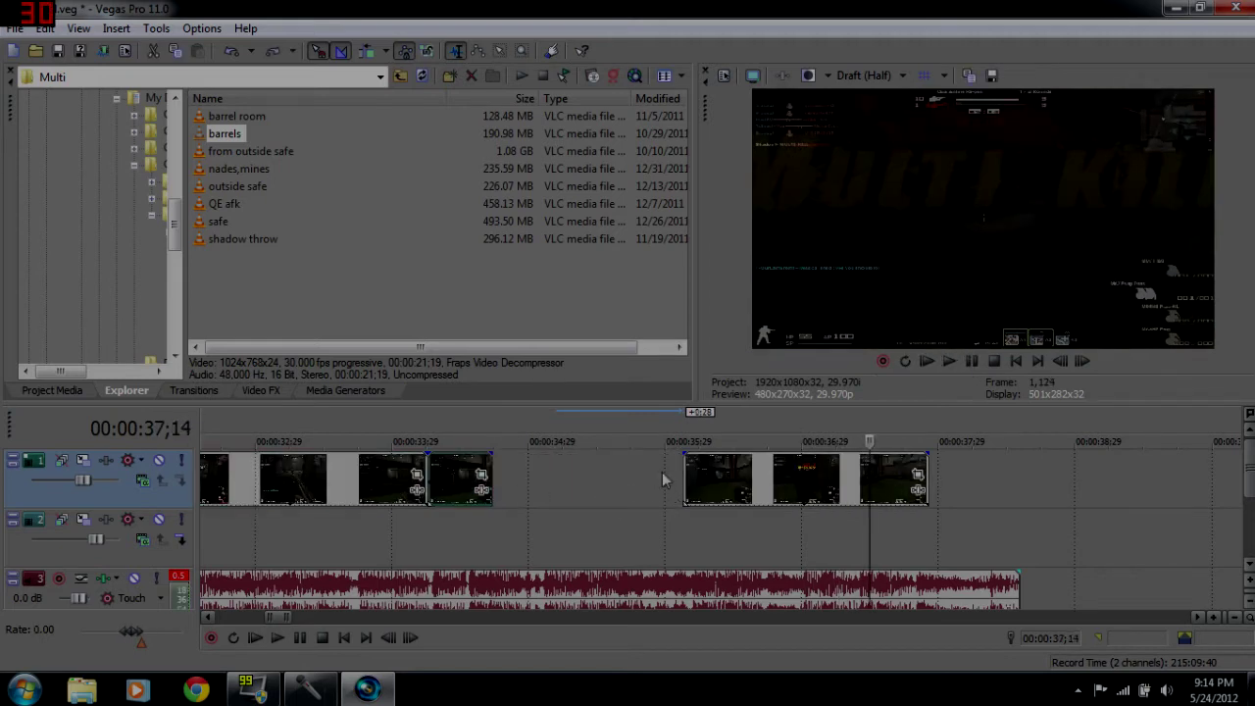
# Move the last barrels piece 1;12 earlier so it meets the end of the trimmed piece, and play the join.
pyautogui.moveTo(708, 479); pyautogui.dragTo(517, 479)
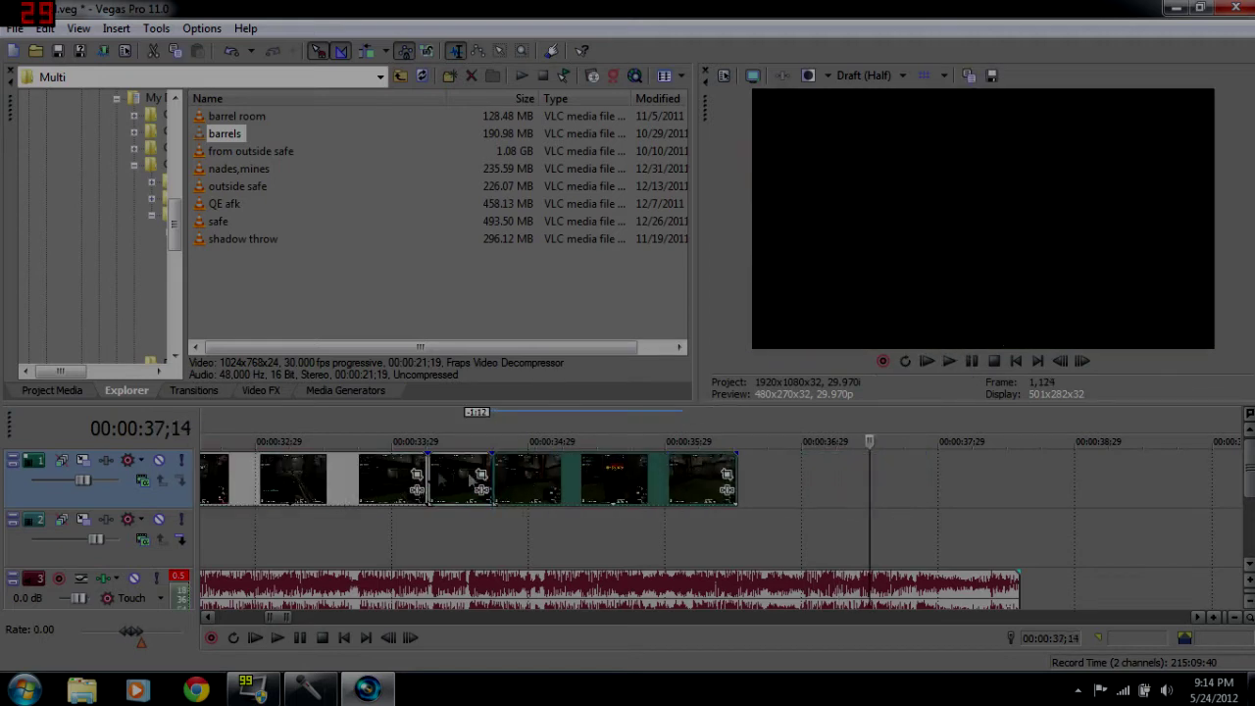
pyautogui.click(412, 469)
pyautogui.press('space')
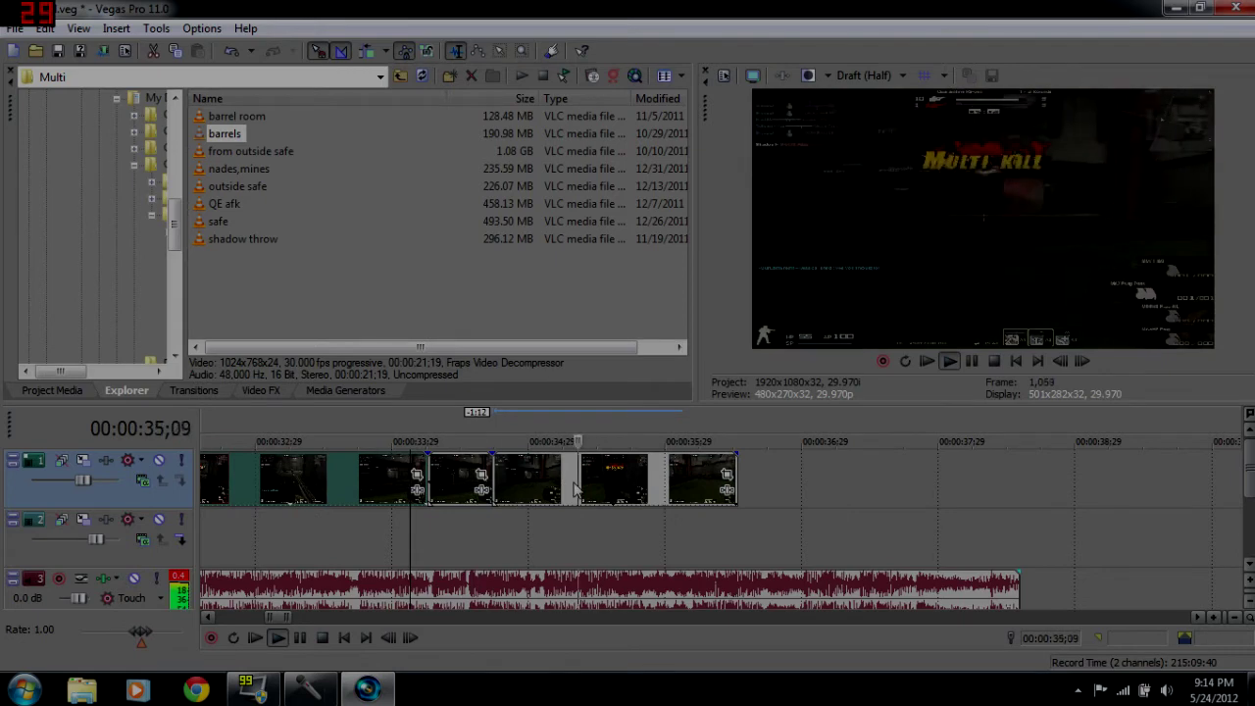
pyautogui.press('Return')
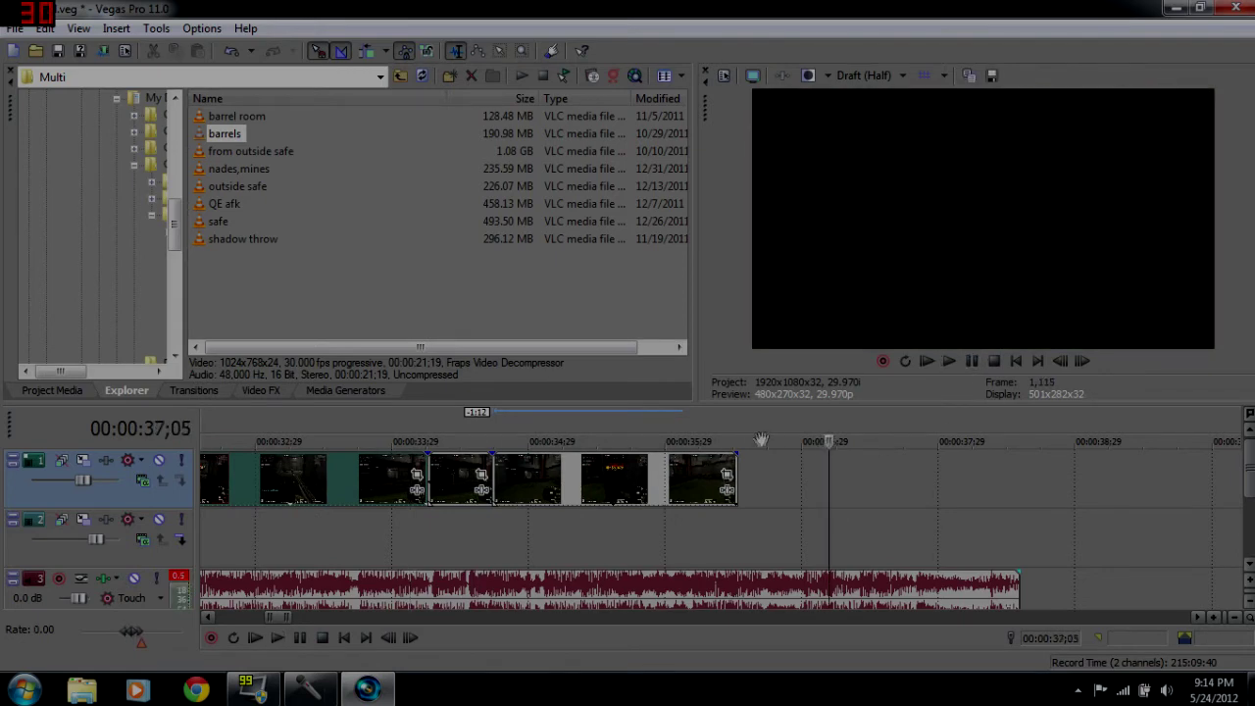
# Play the cut barrels section from just before the short double-kill pieces and again from about 32;14.
pyautogui.scroll(-3, 457, 504)
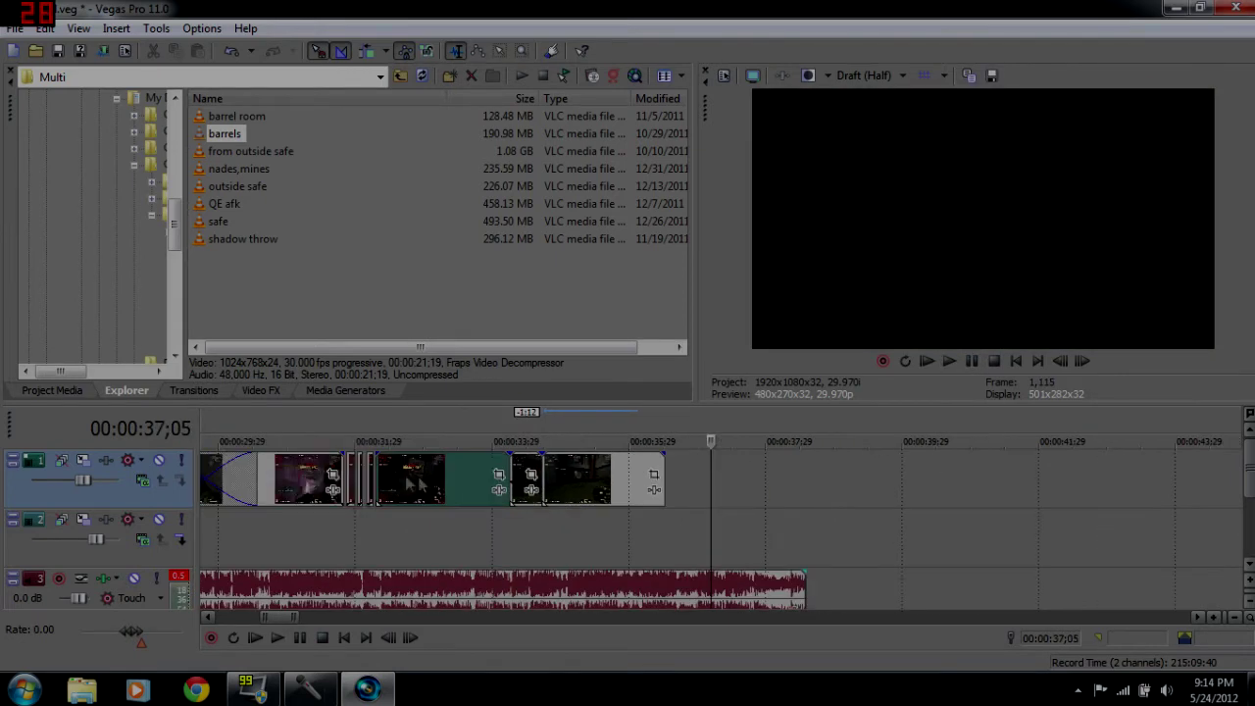
pyautogui.click(333, 460)
pyautogui.press('space')
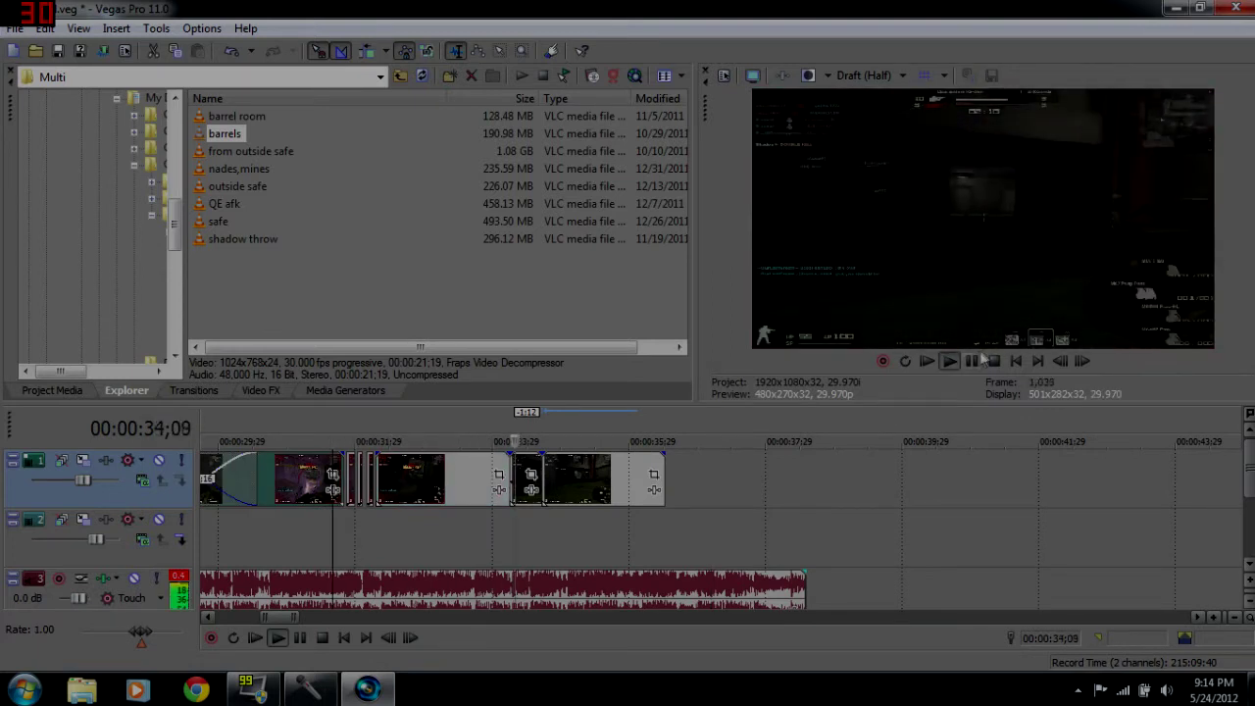
pyautogui.press('Return')
pyautogui.click(406, 484)
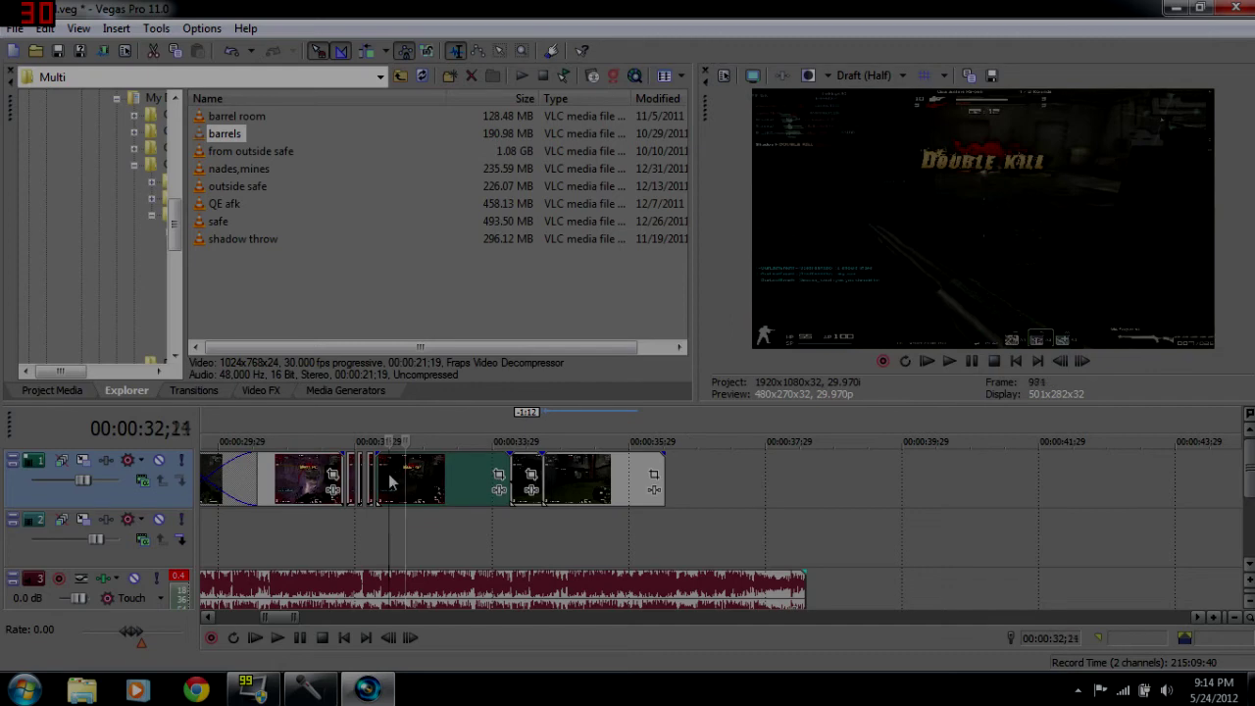
pyautogui.click(390, 481)
pyautogui.press('space')
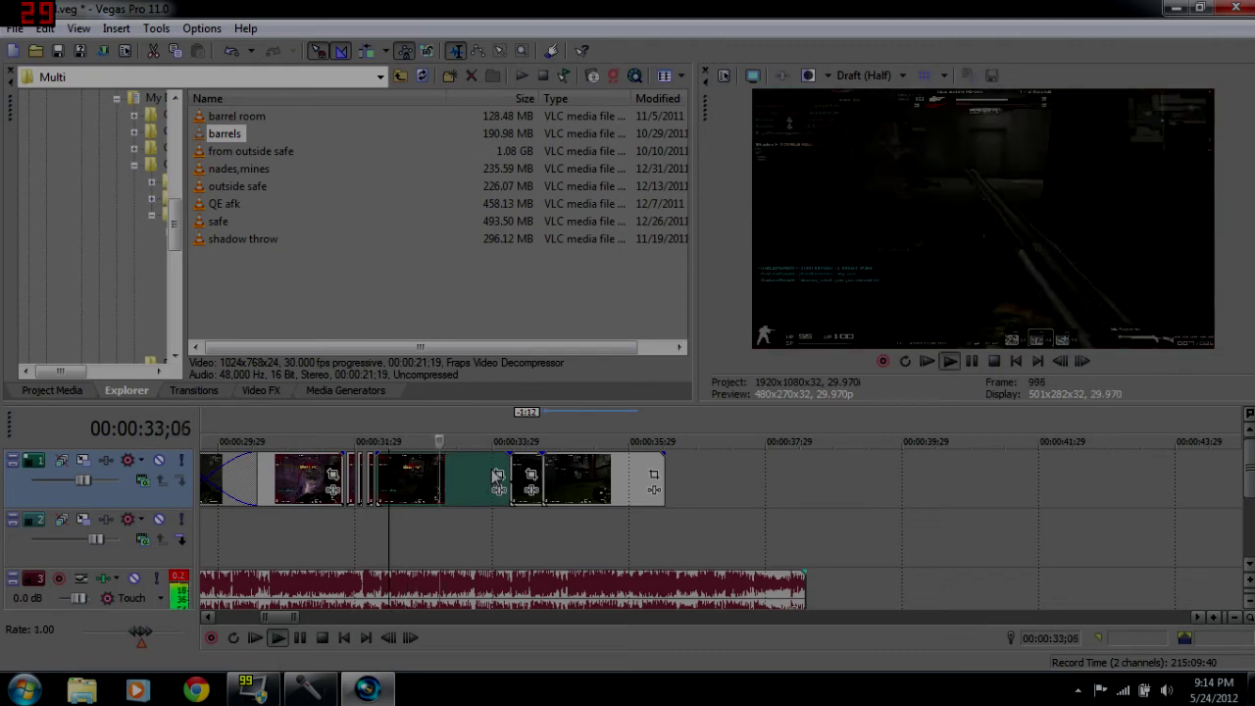
pyautogui.scroll(1, 497, 477)
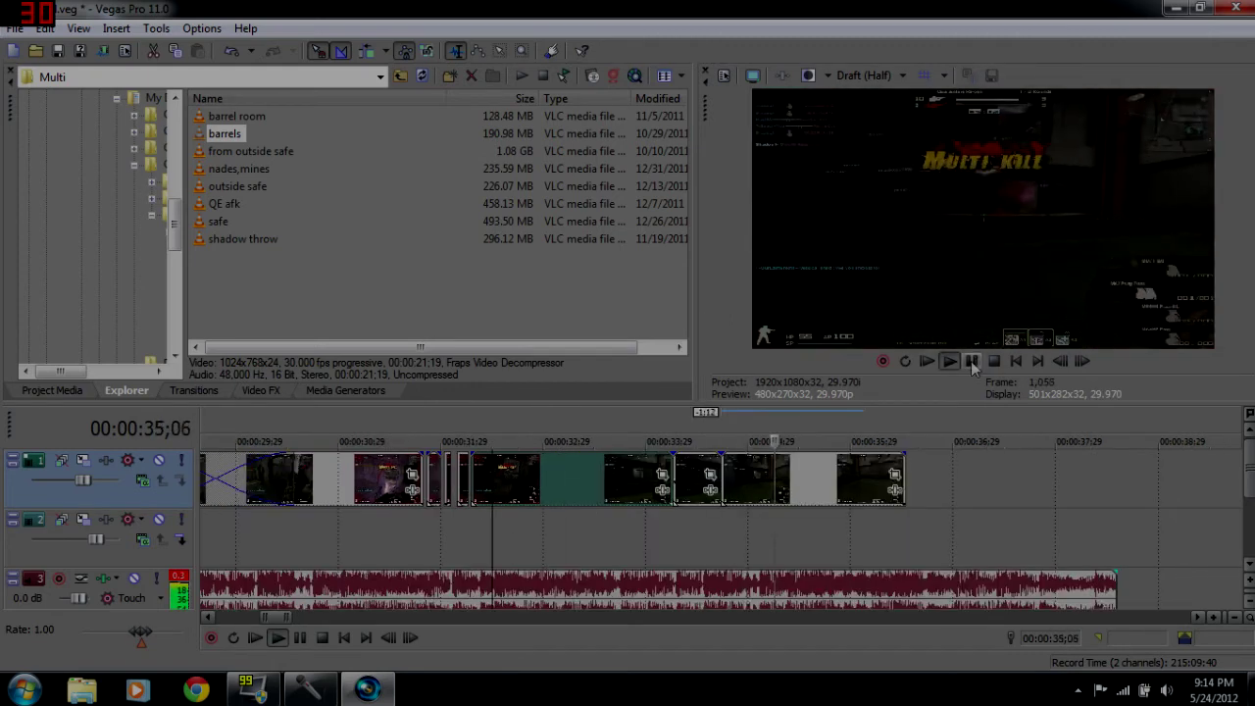
pyautogui.click(972, 362)
# Replay the stretch from about 33;08 into the multi kill to check the timing of the cuts.
pyautogui.click(575, 484)
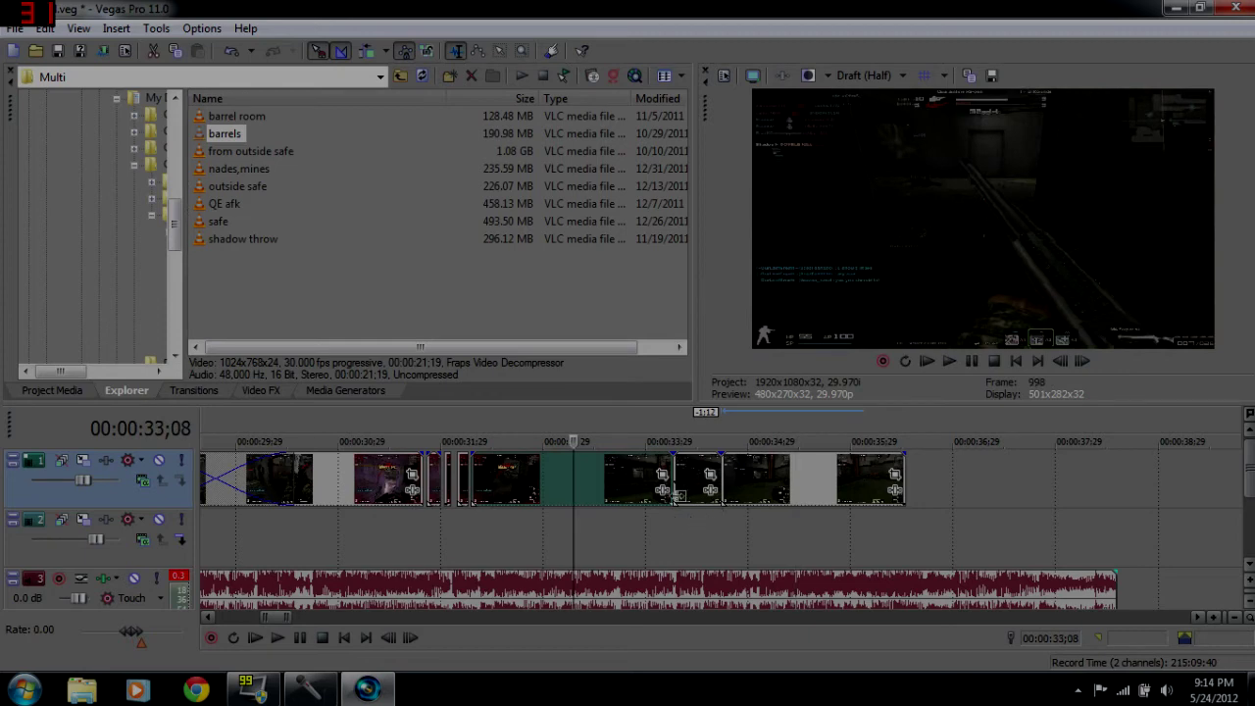
pyautogui.scroll(3, 660, 537)
pyautogui.scroll(-5, 700, 559)
pyautogui.scroll(3, 683, 589)
pyautogui.scroll(-4, 735, 593)
pyautogui.scroll(3, 742, 590)
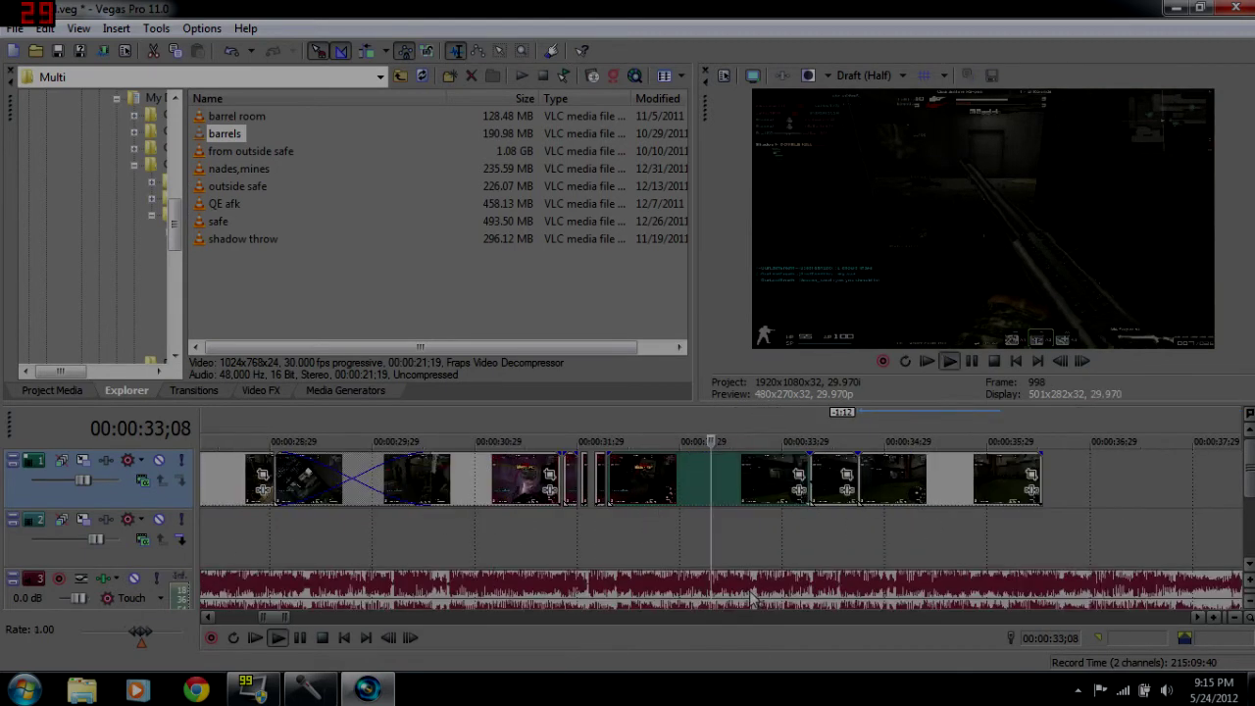
pyautogui.press('space')
pyautogui.click(973, 362)
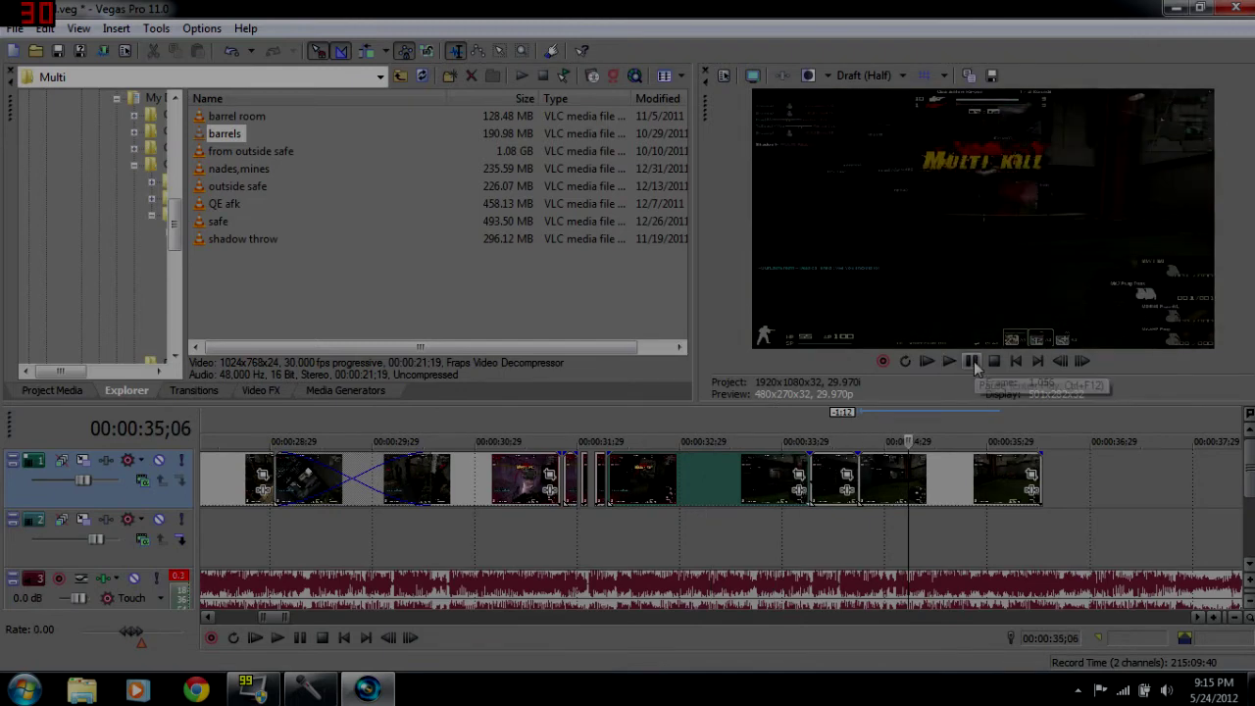
# Play the multi-kill cuts against the soundtrack from just before the 34;07 split and again from about 32;07.
pyautogui.click(623, 589)
pyautogui.click(554, 589)
pyautogui.press('space')
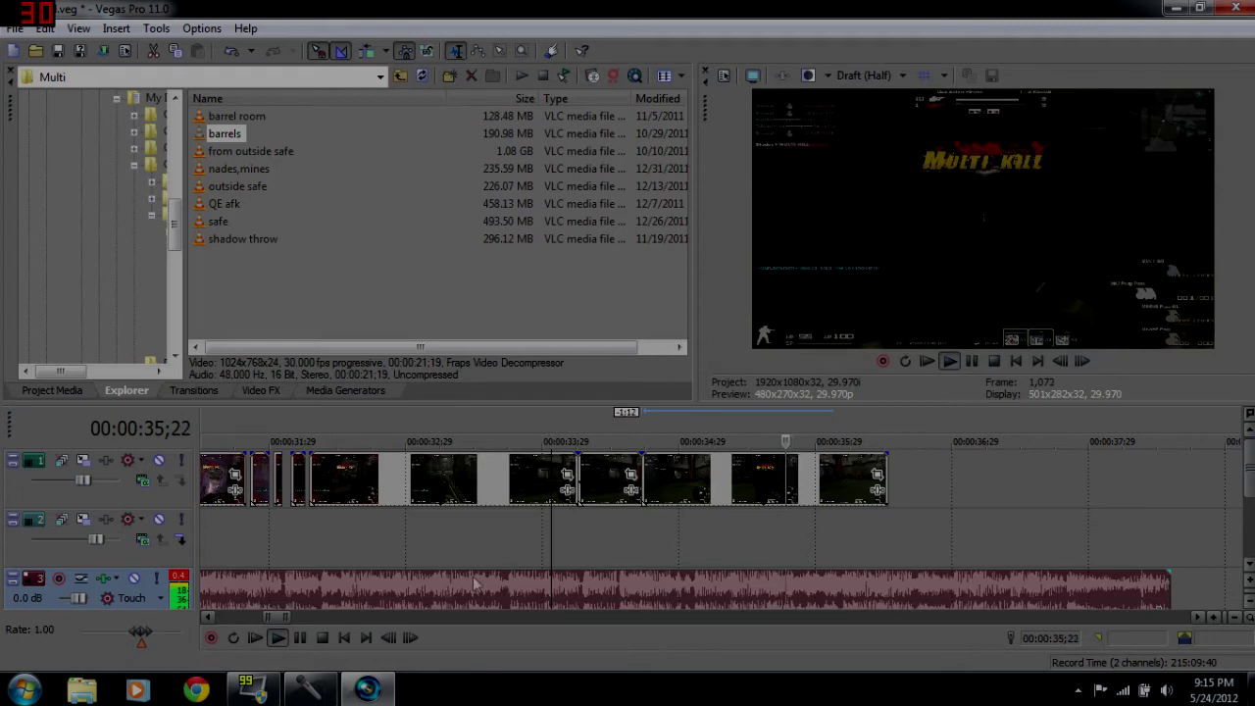
pyautogui.click(972, 361)
pyautogui.click(305, 594)
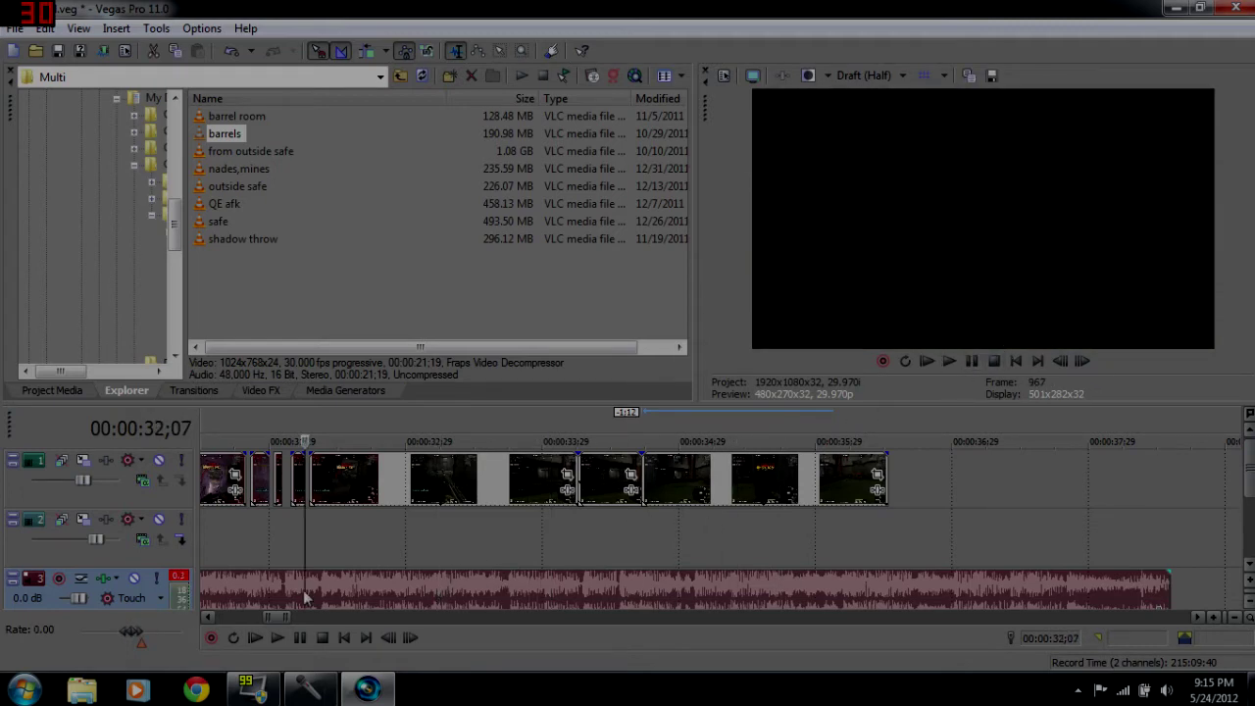
pyautogui.press('space')
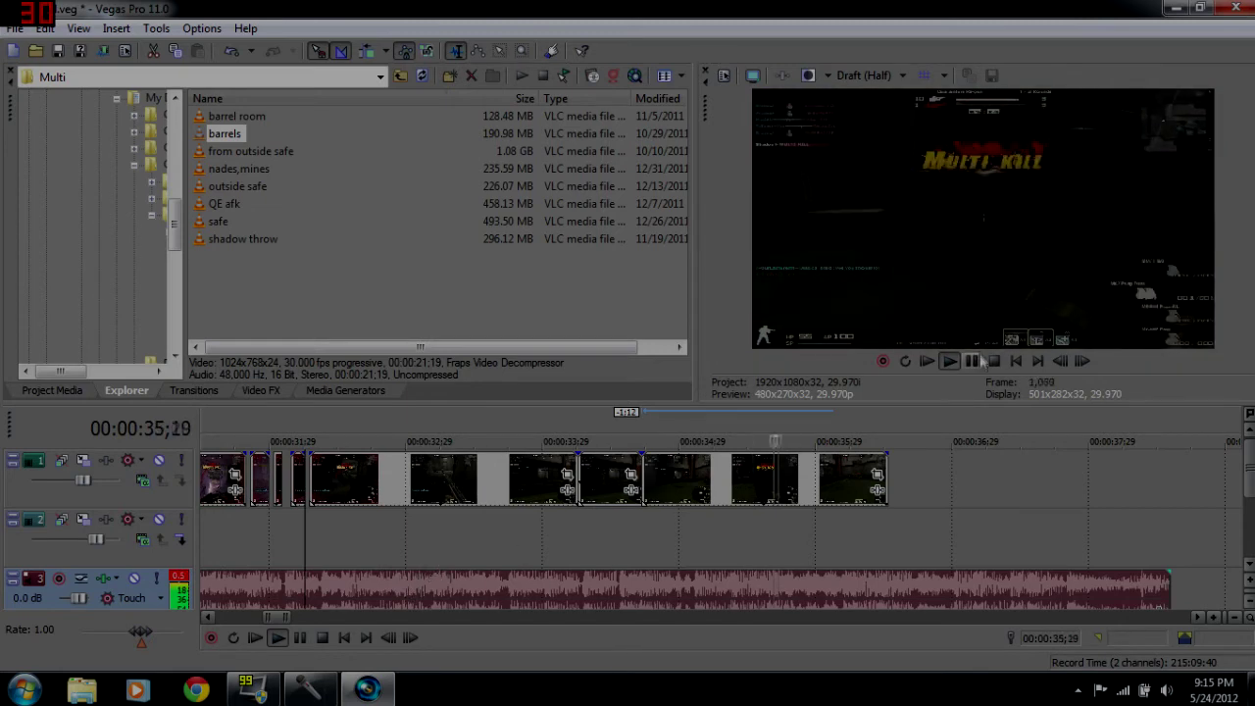
# Play the barrels piece after the double kill from about 32;24 and again from 32;19 to check the beat.
pyautogui.click(386, 488)
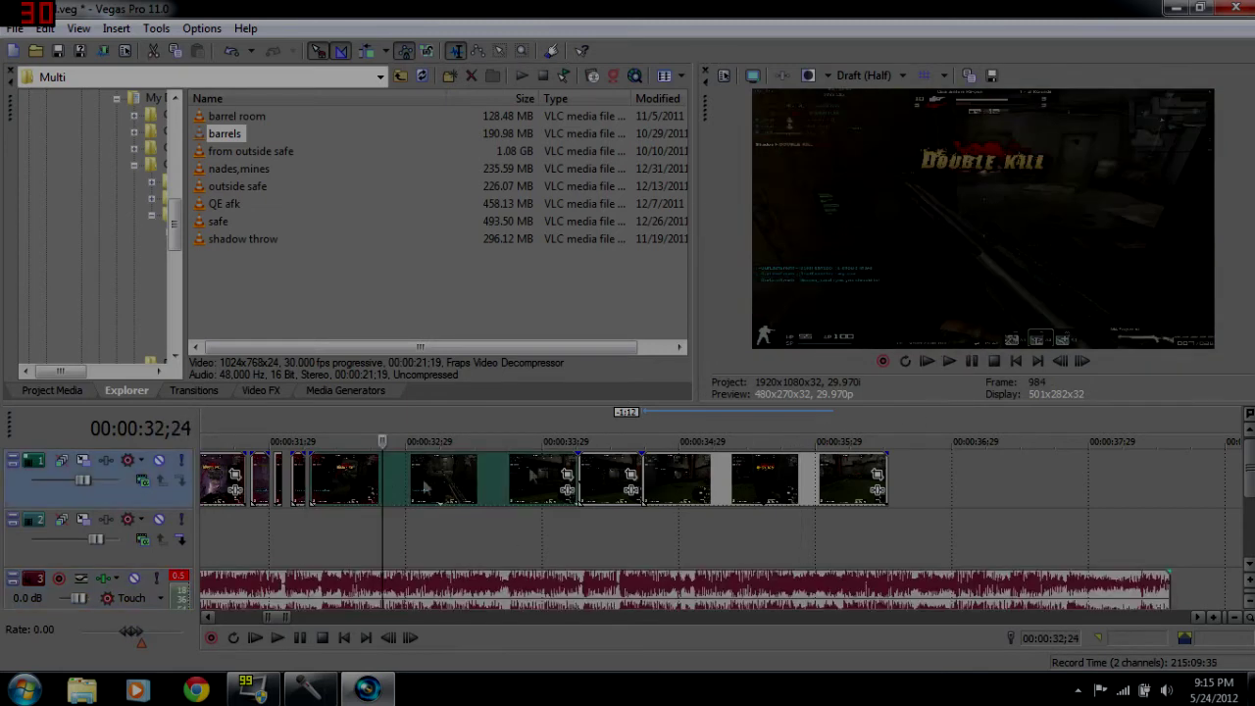
pyautogui.click(973, 363)
pyautogui.click(361, 485)
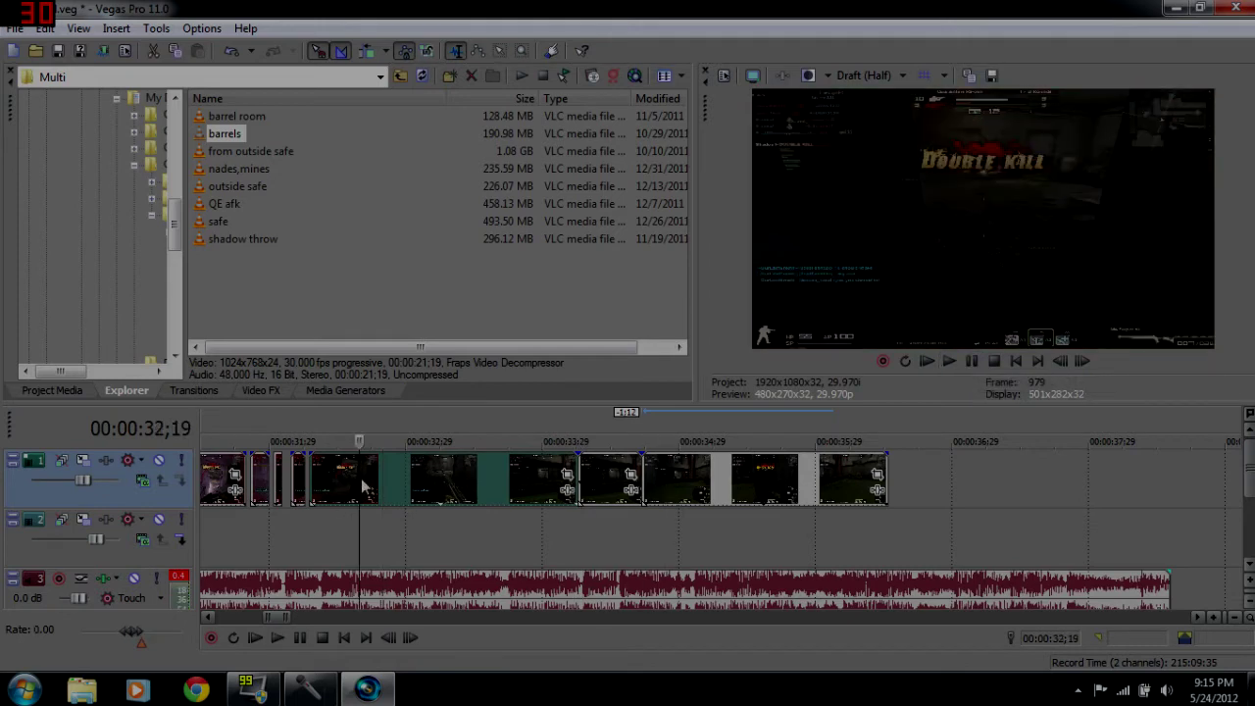
pyautogui.click(972, 361)
# Try cutting a four-frame piece out of the barrels clip just before 33;22, play across the gap, and undo the cut.
pyautogui.click(492, 475)
pyautogui.press('s')
pyautogui.click(514, 474)
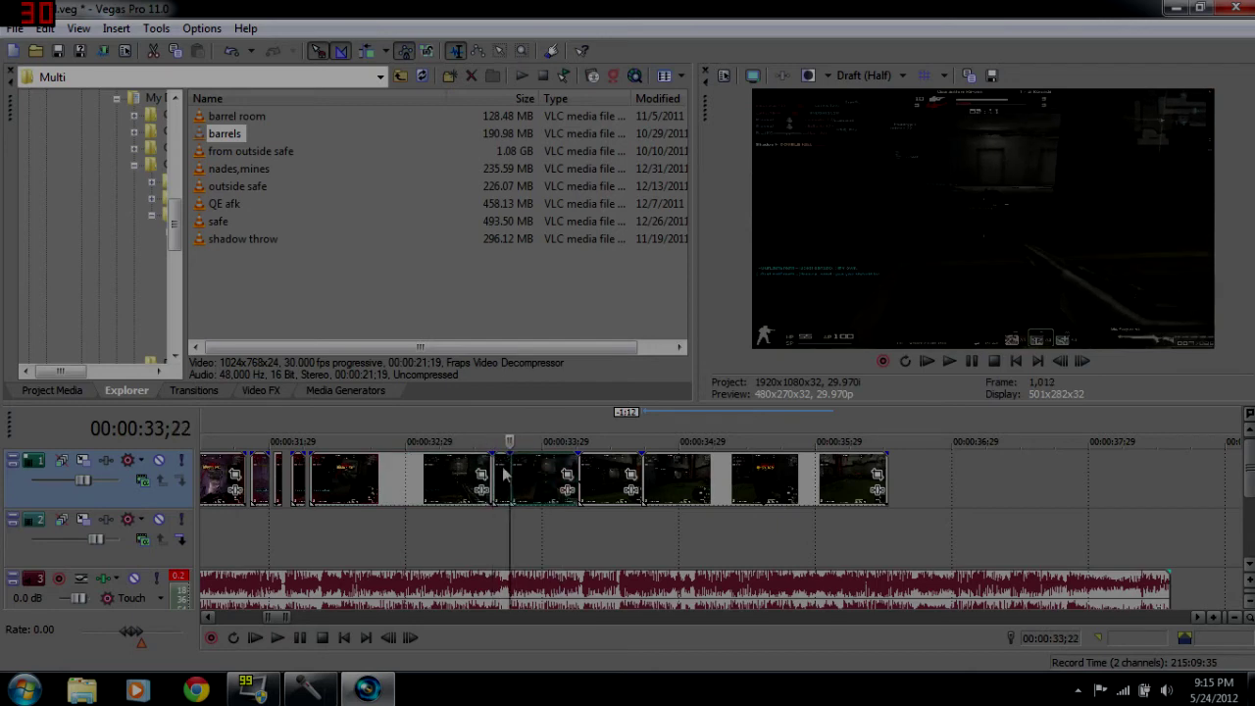
pyautogui.press('Delete')
pyautogui.click(455, 472)
pyautogui.press('space')
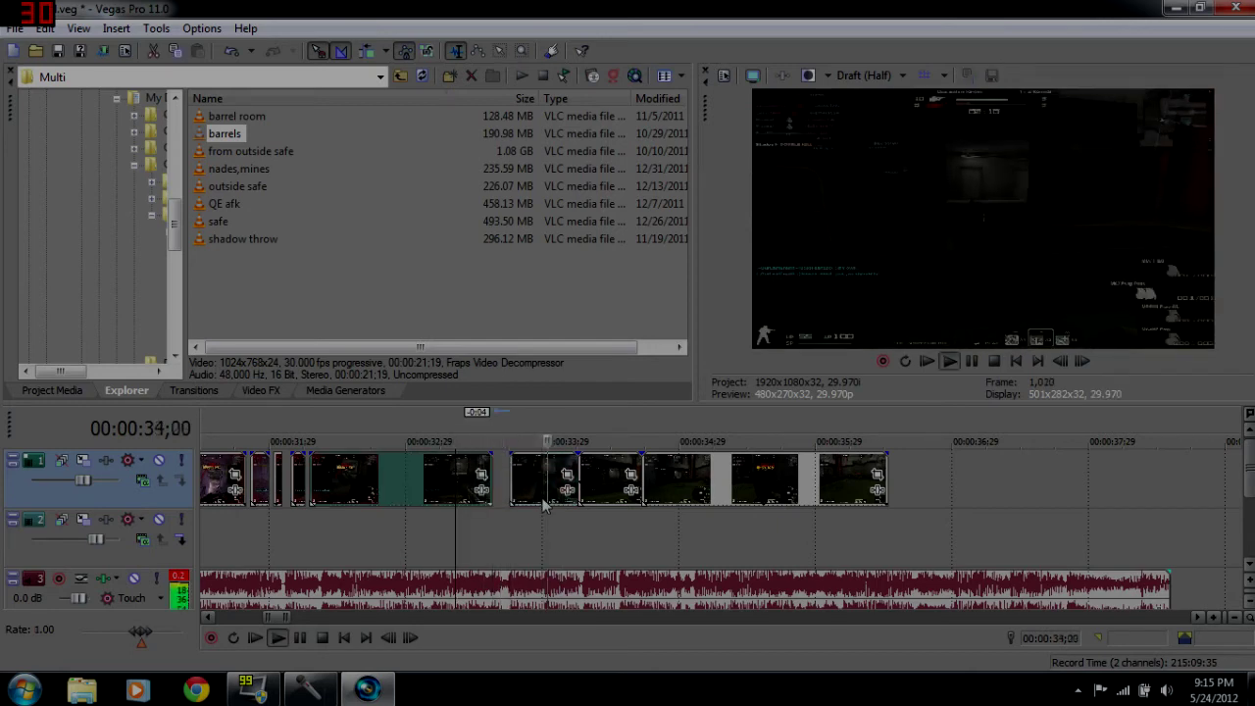
pyautogui.click(972, 362)
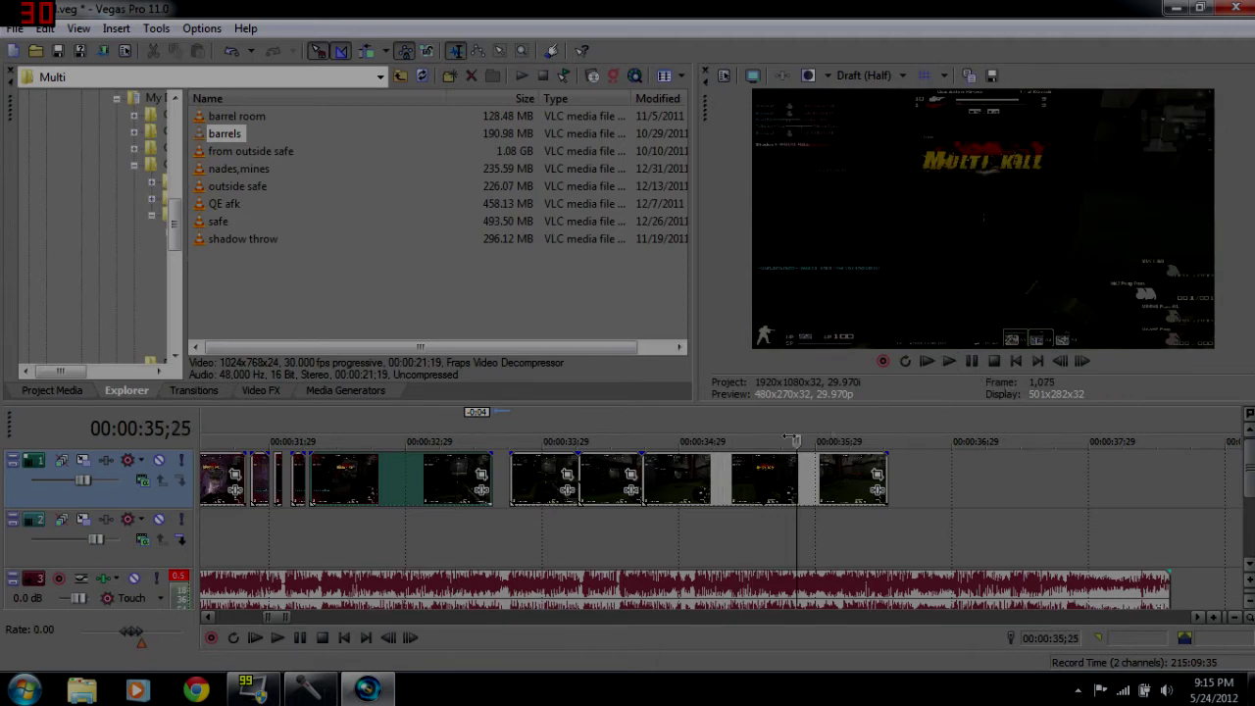
pyautogui.hotkey('ctrl', 'z')
pyautogui.hotkey('ctrl', 'z')
pyautogui.hotkey('ctrl', 'z')
# Play the multi-kill approach from about 33;13 and again from about 33;28 to judge the cut timing.
pyautogui.click(470, 478)
pyautogui.press('space')
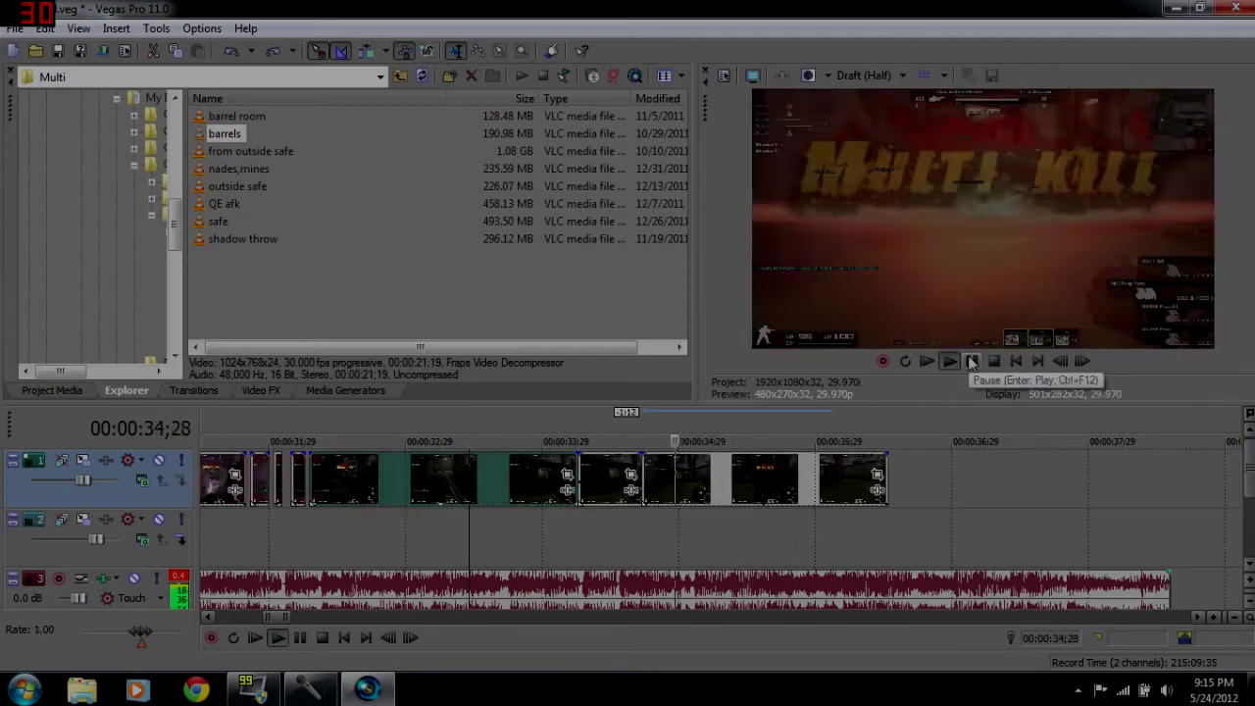
pyautogui.click(971, 360)
pyautogui.click(538, 473)
pyautogui.press('space')
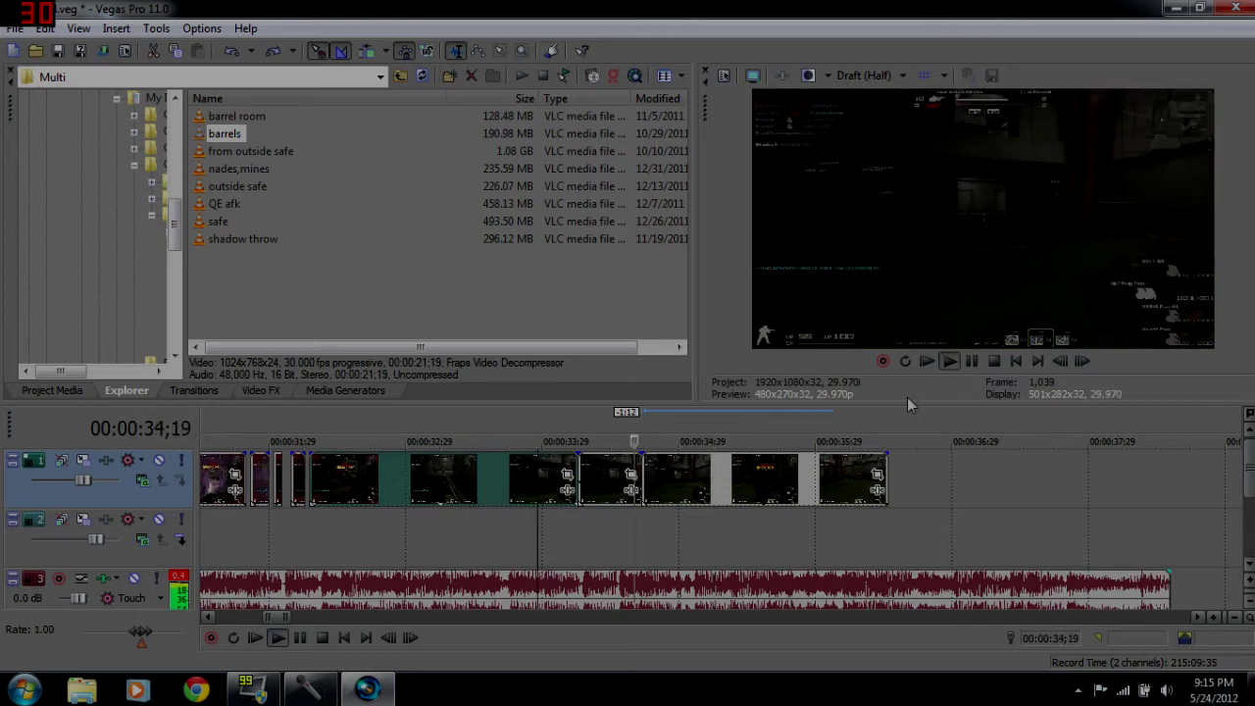
pyautogui.click(971, 360)
# Delete the short barrels piece around 34;13 and play across the gap it leaves.
pyautogui.click(606, 480)
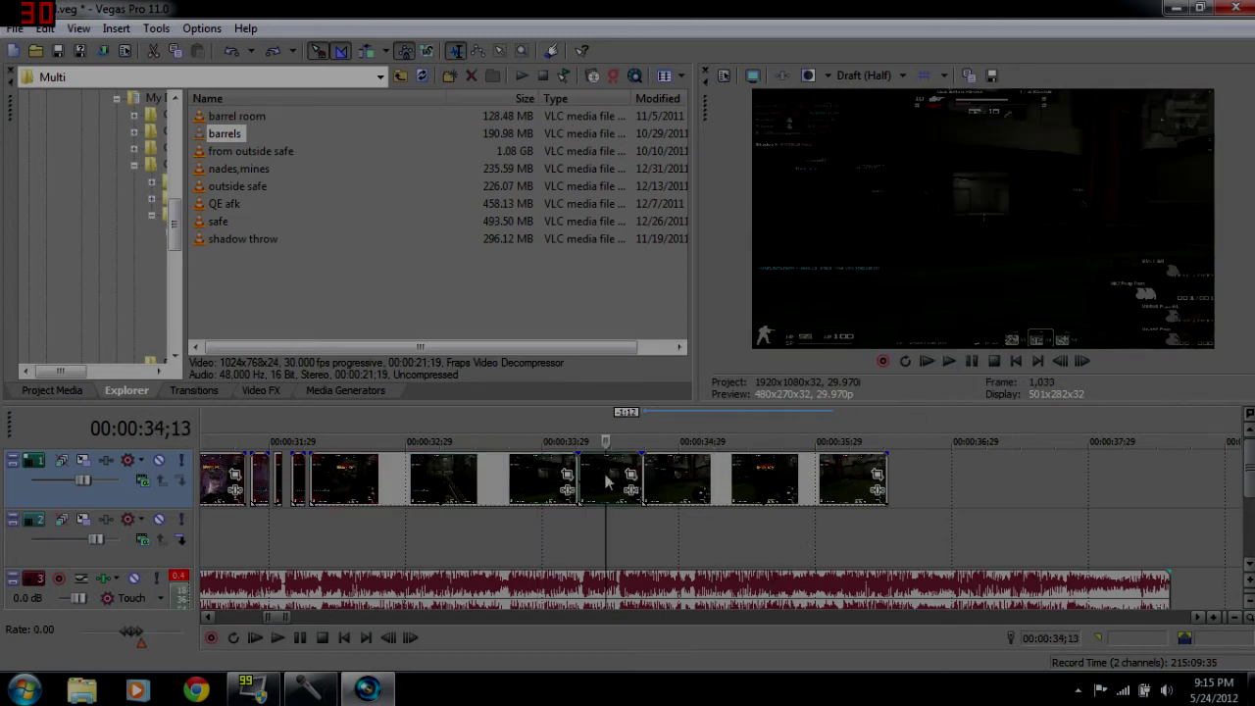
pyautogui.press('Delete')
pyautogui.press('space')
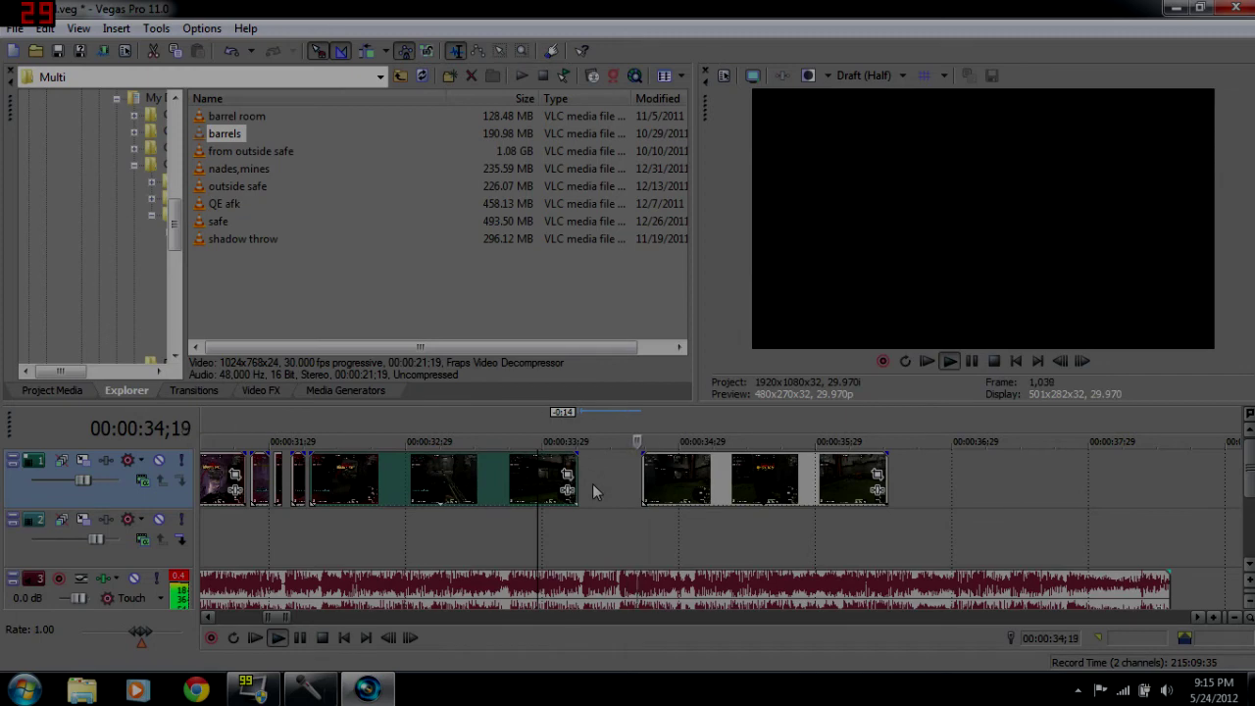
pyautogui.press('Return')
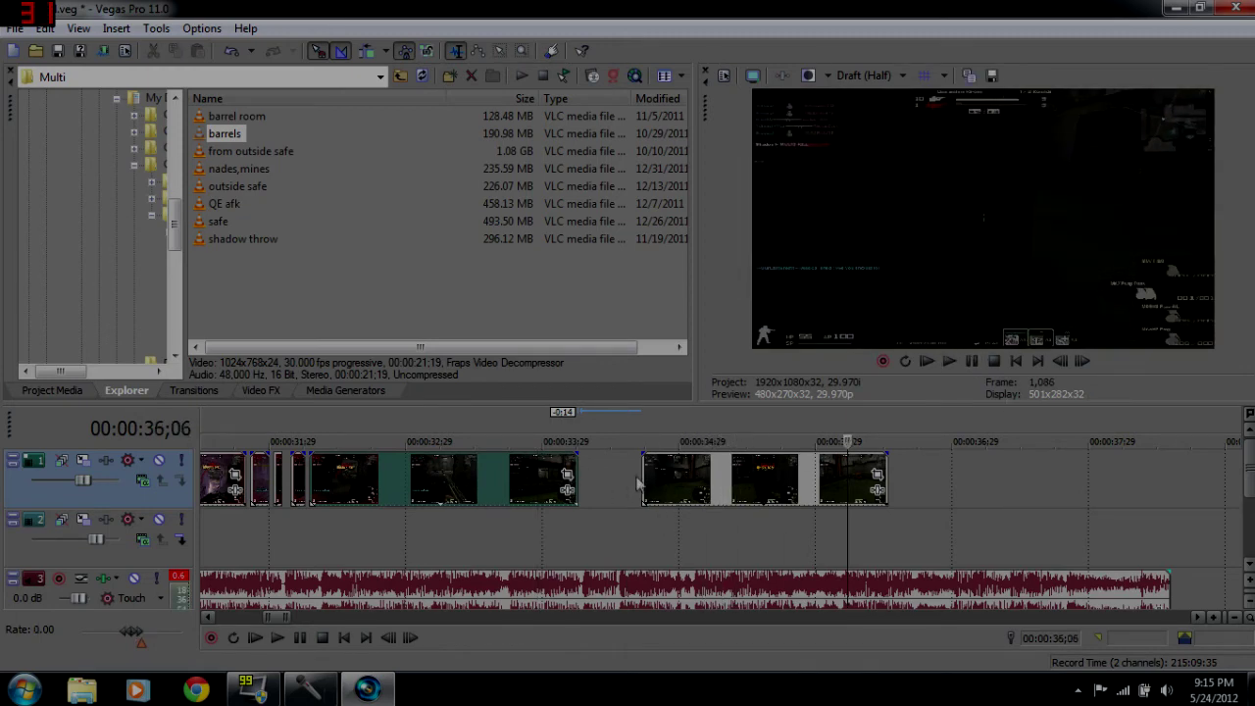
# Split the last barrels piece at 34;23, shift the tiny front piece slightly earlier into the gap, and play the result.
pyautogui.click(650, 475)
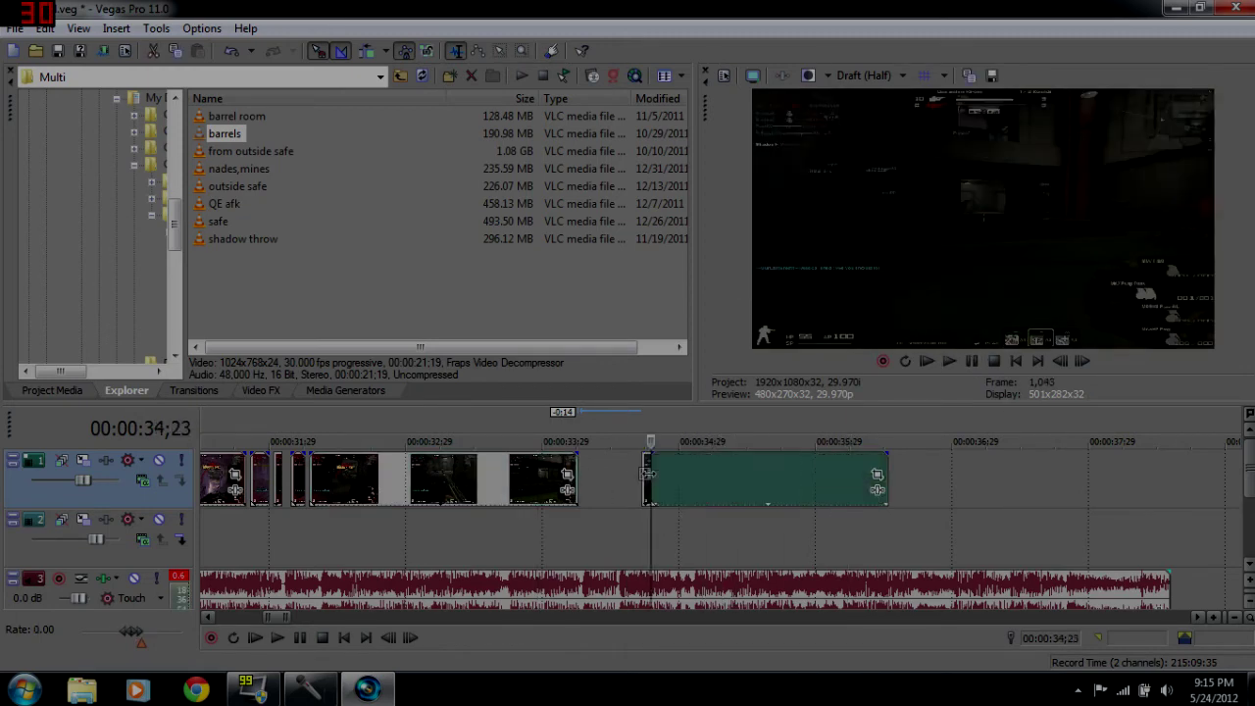
pyautogui.moveTo(647, 475); pyautogui.dragTo(634, 475)
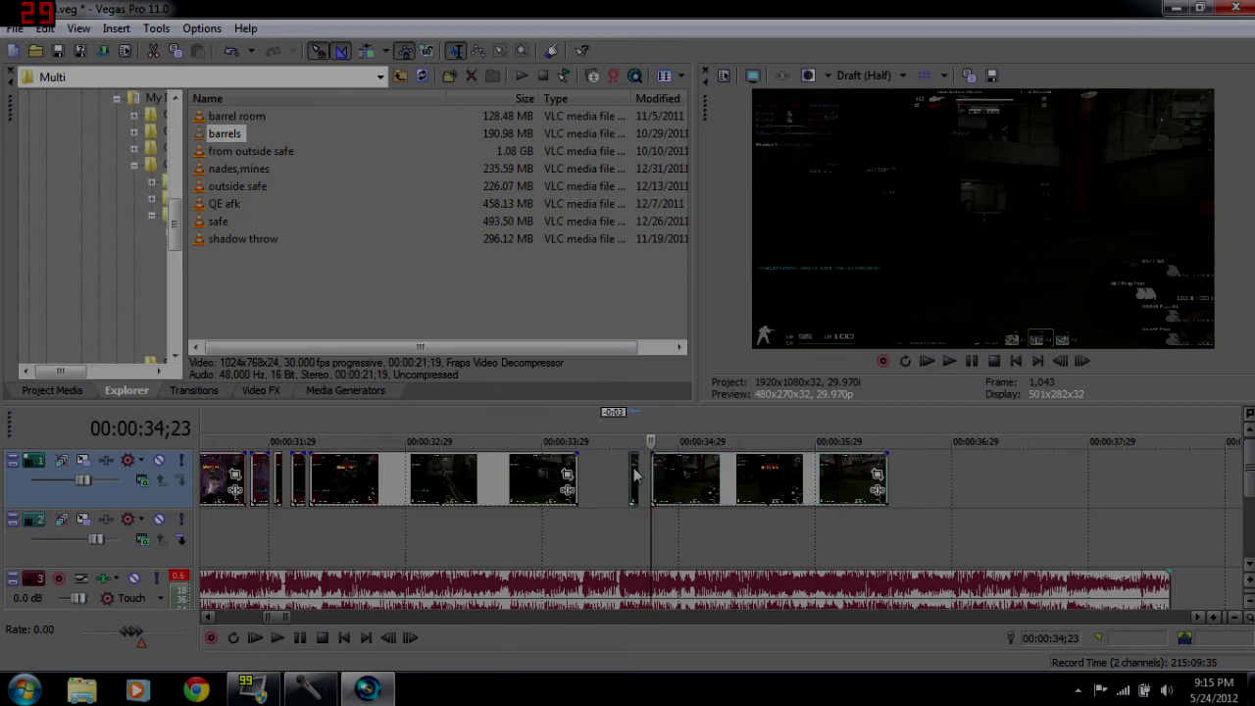
pyautogui.click(603, 476)
pyautogui.press('space')
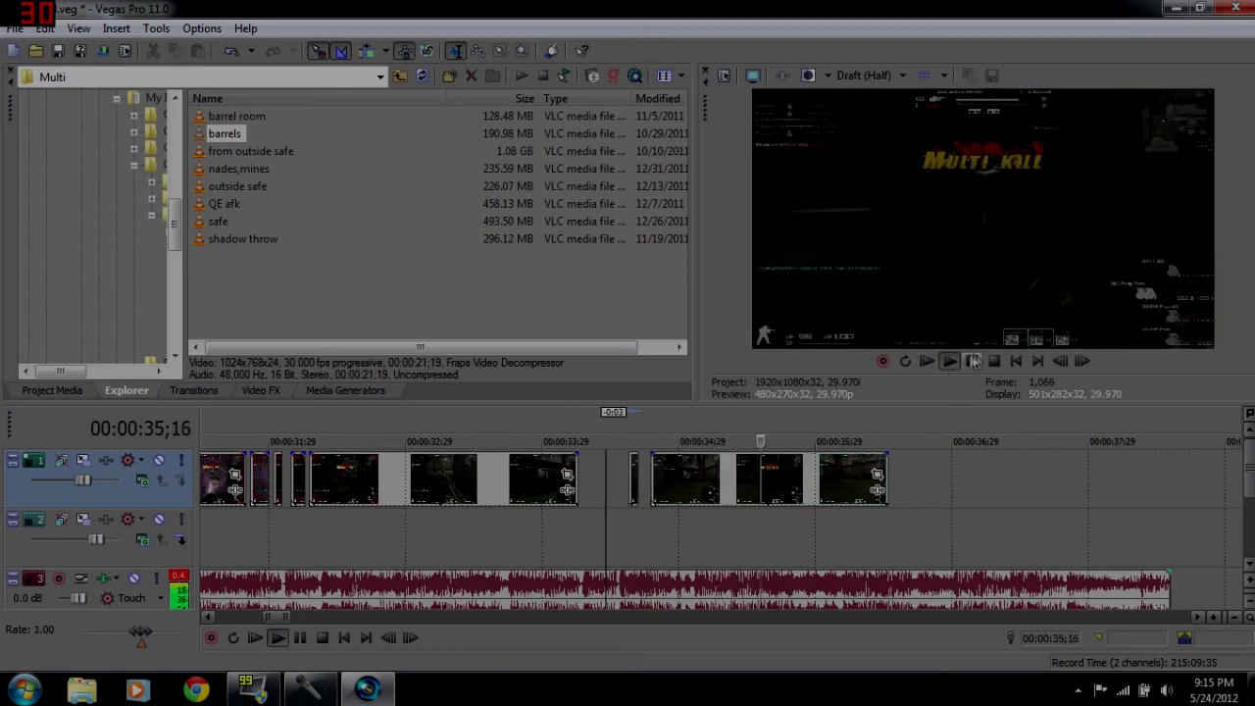
pyautogui.click(972, 363)
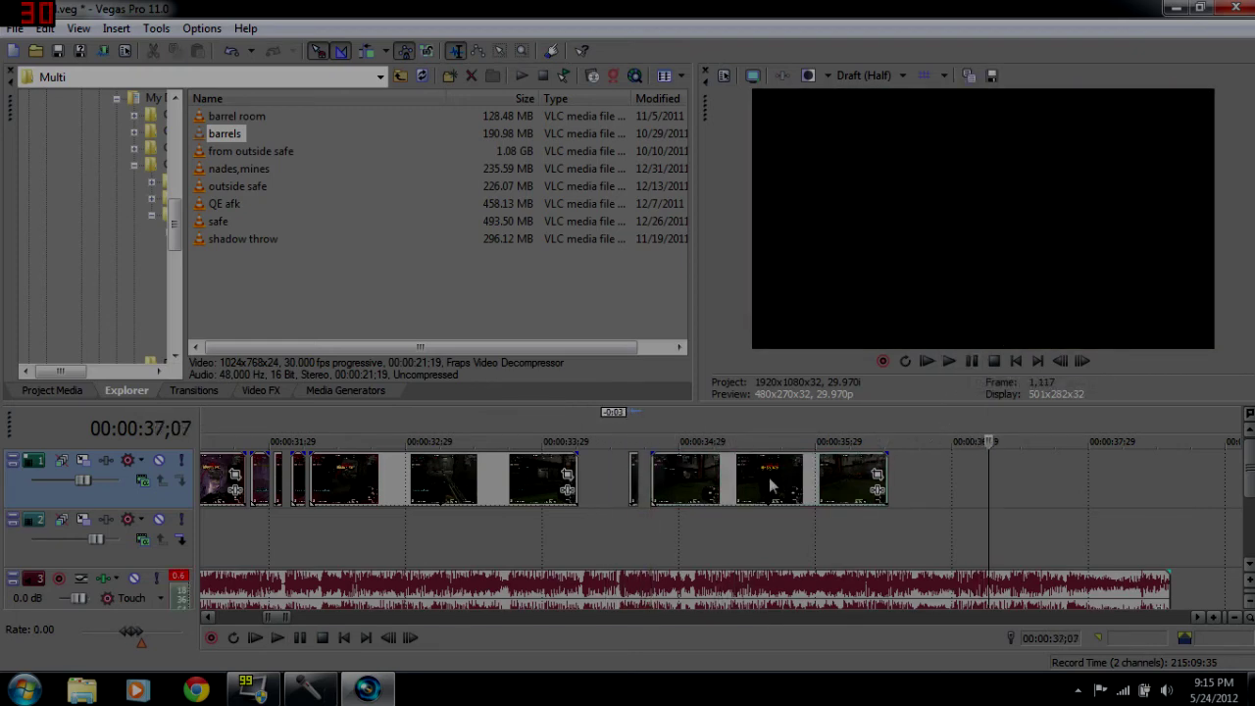
# Replay the end of the last barrels piece from about 35;18 to find where the multi kill should stop.
pyautogui.click(770, 480)
pyautogui.press('space')
pyautogui.click(970, 361)
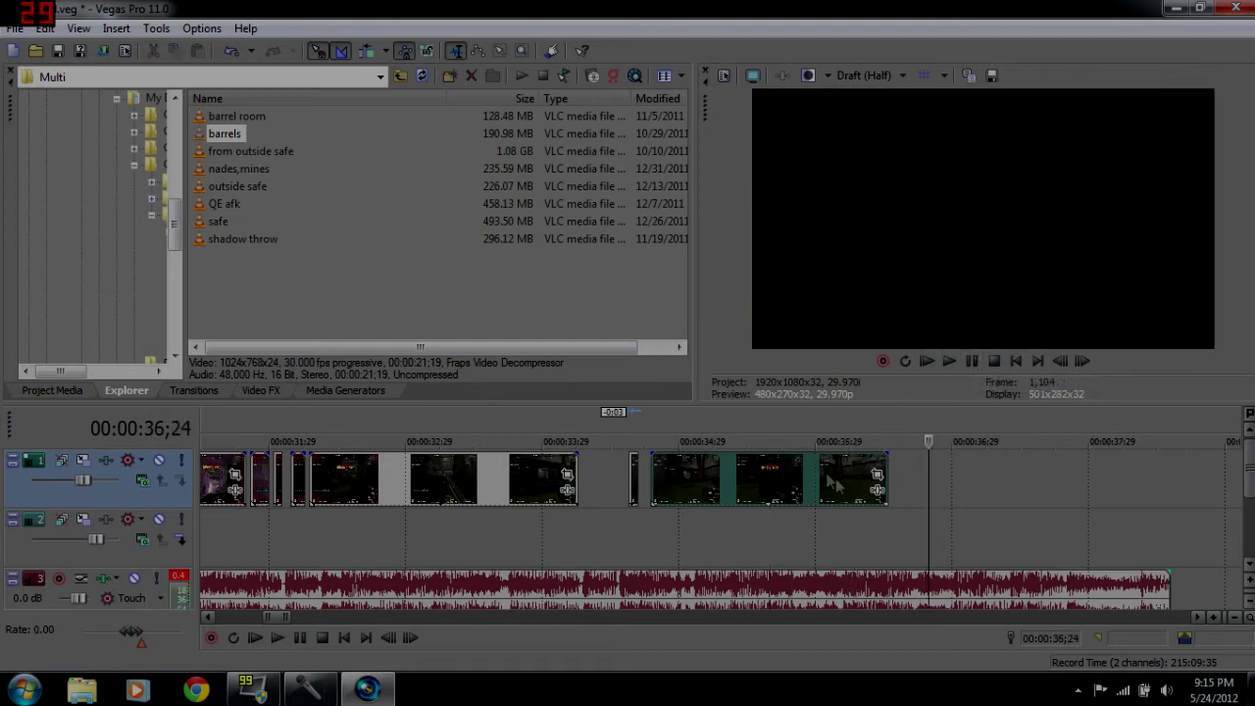
pyautogui.click(782, 480)
pyautogui.press('space')
pyautogui.click(972, 363)
pyautogui.click(765, 477)
pyautogui.press('space')
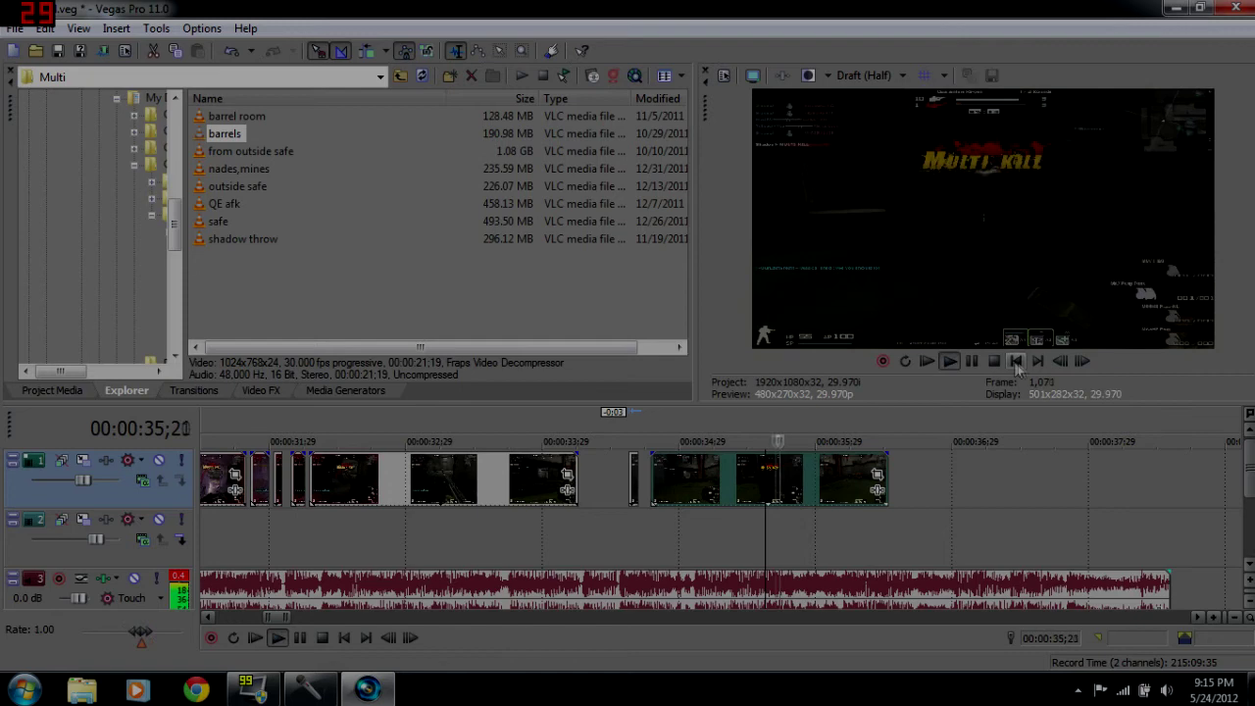
# Split the last barrels piece at about 36;04 and delete the remainder.
pyautogui.click(973, 362)
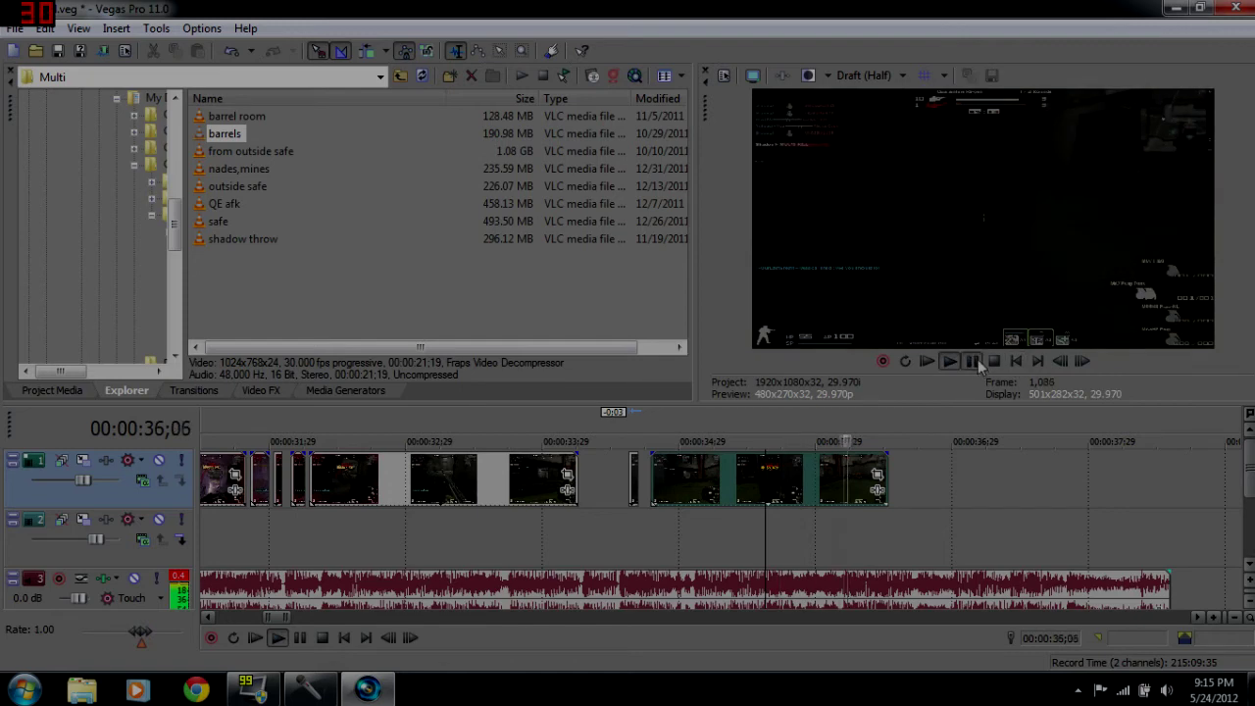
pyautogui.press('s')
pyautogui.click(860, 497)
pyautogui.press('Delete')
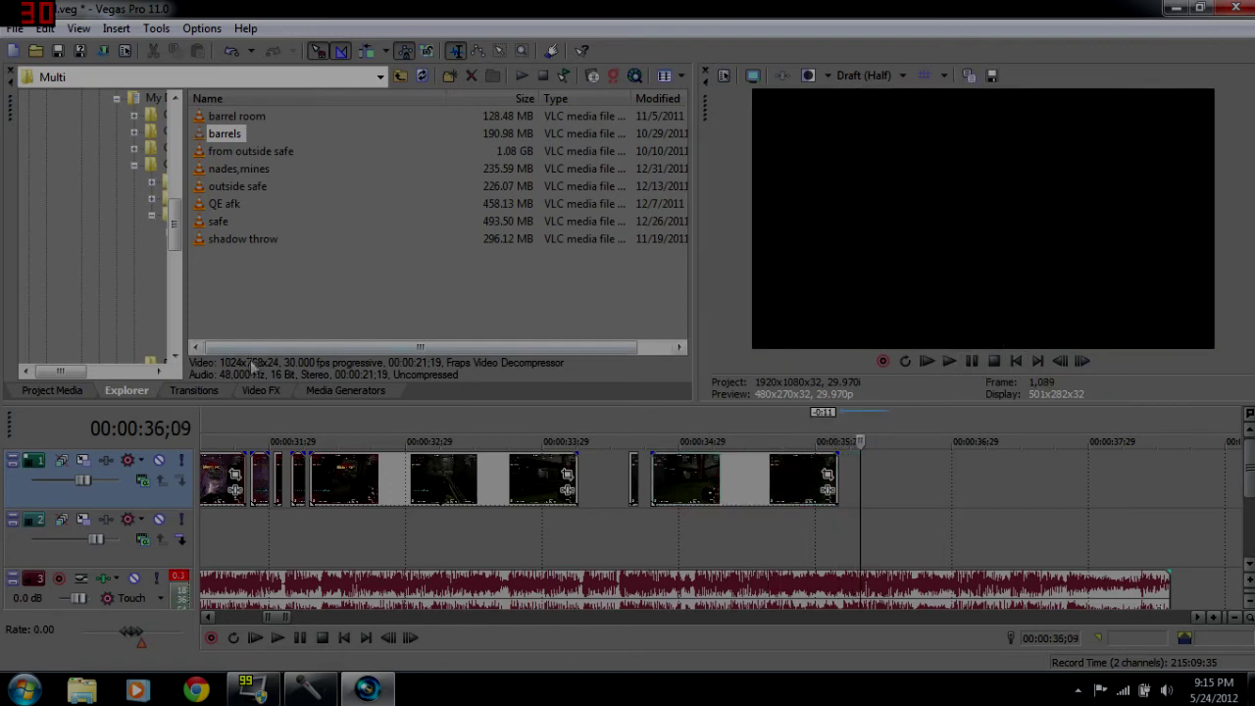
# Add the "in between" clip from the Accolades folder's Ultra+ subfolder to the first video track after the barrels pieces.
pyautogui.click(196, 390)
pyautogui.click(127, 390)
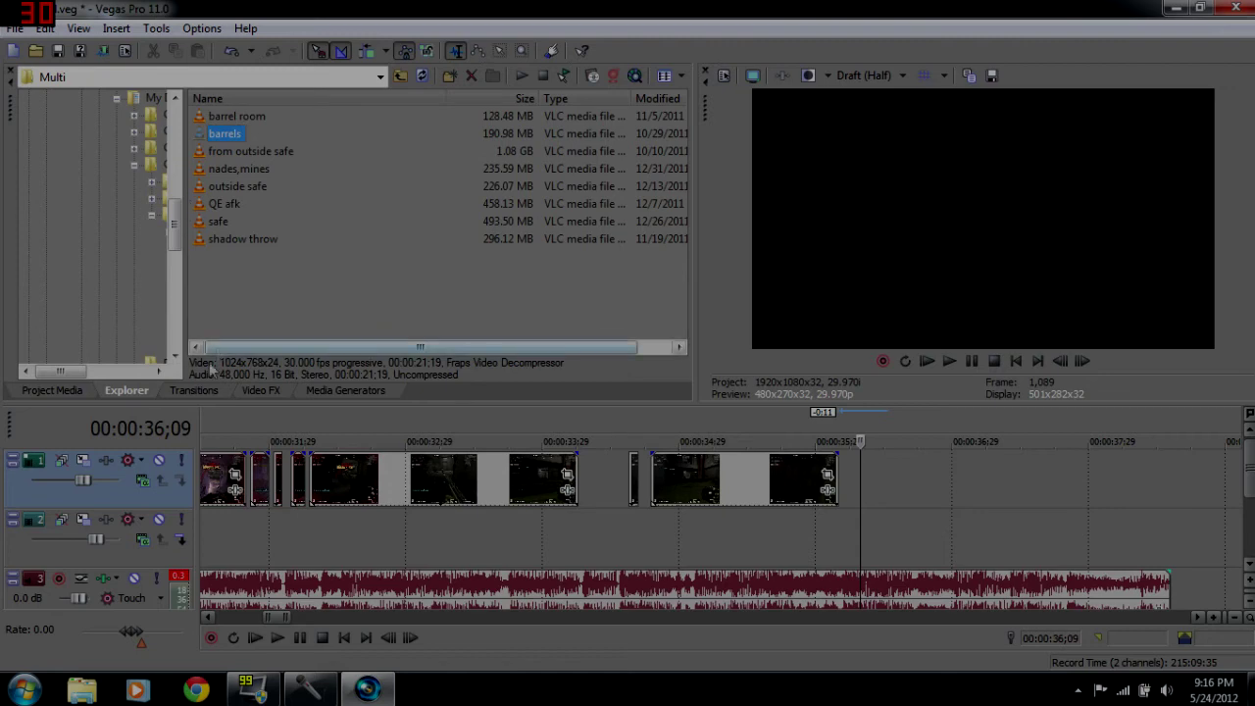
pyautogui.click(54, 391)
pyautogui.click(126, 390)
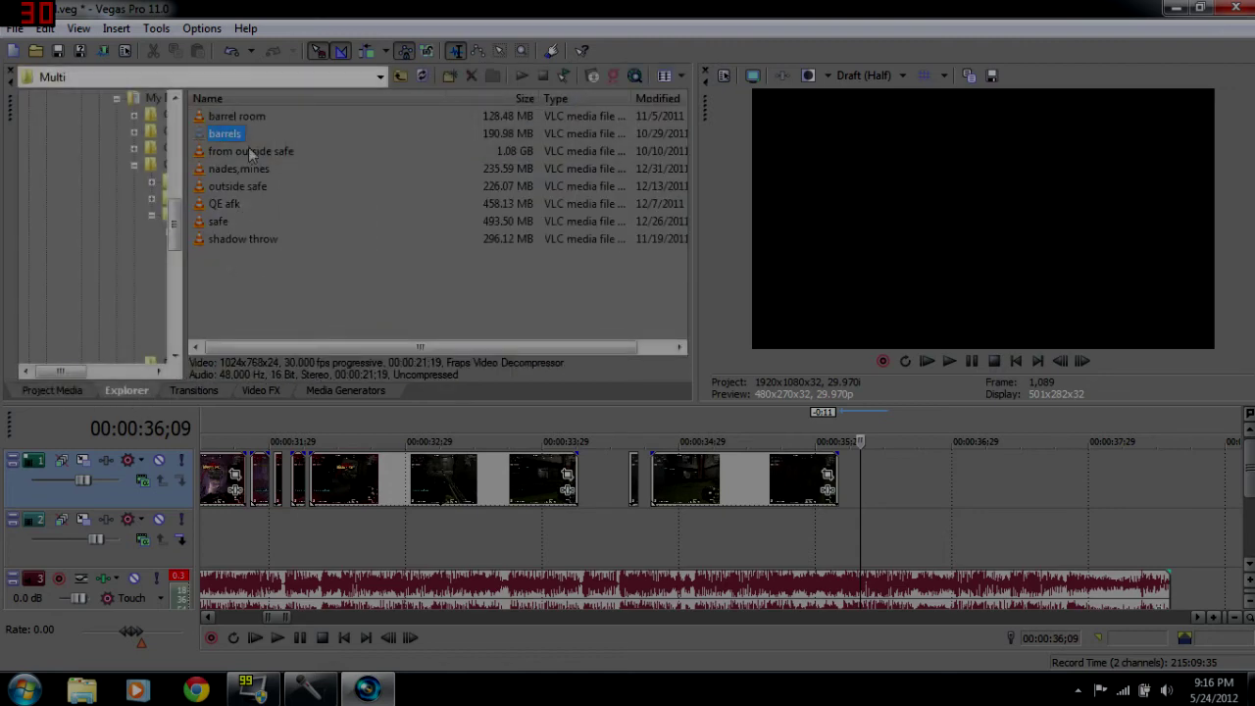
pyautogui.click(401, 78)
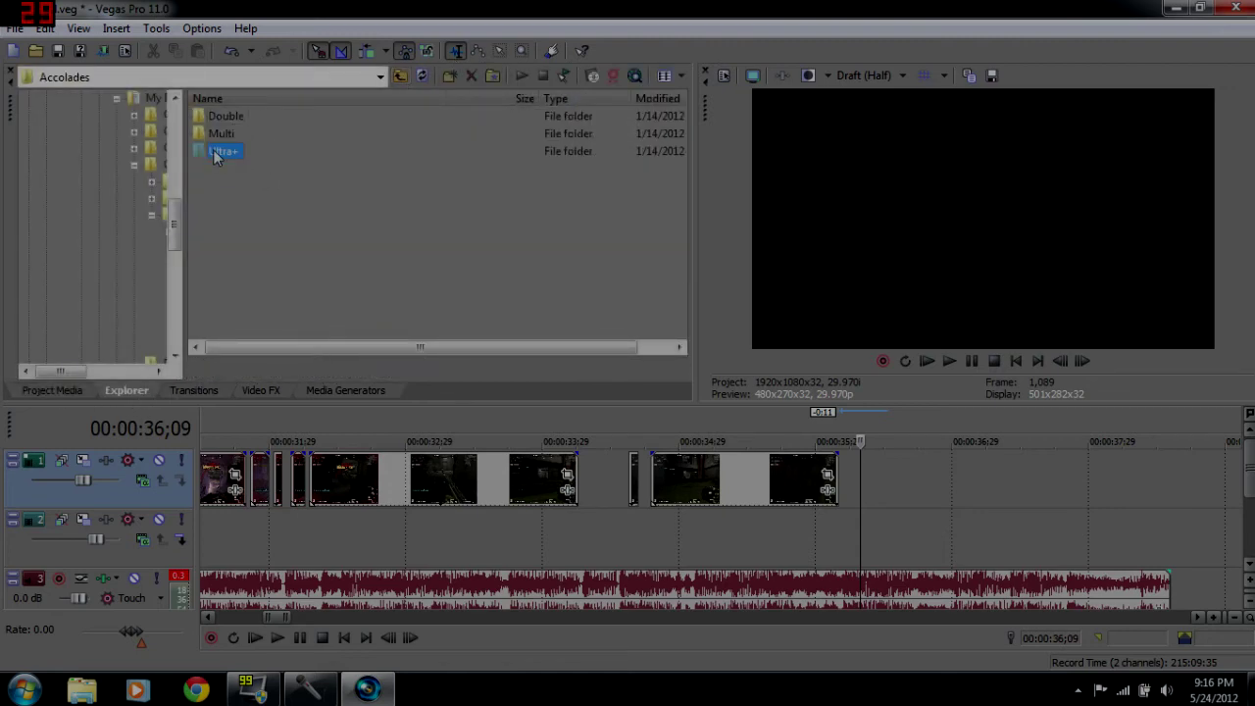
pyautogui.doubleClick(234, 155)
pyautogui.click(243, 118)
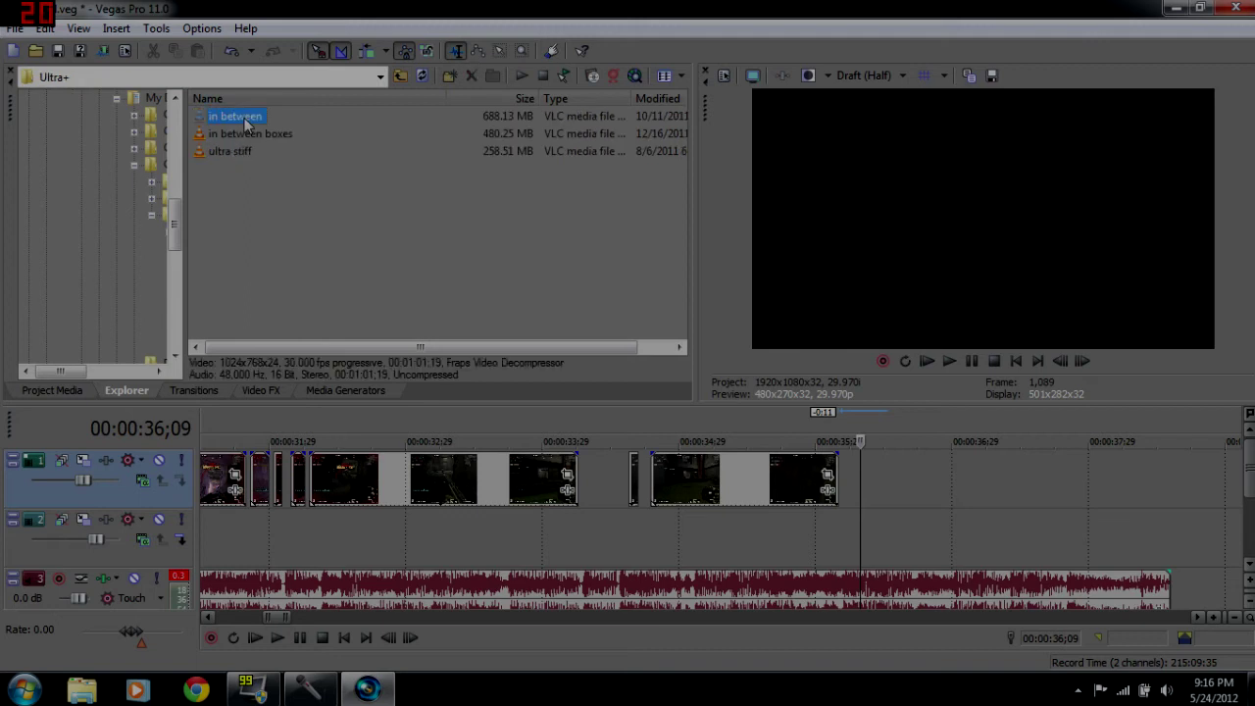
pyautogui.moveTo(1027, 523); pyautogui.dragTo(731, 555)
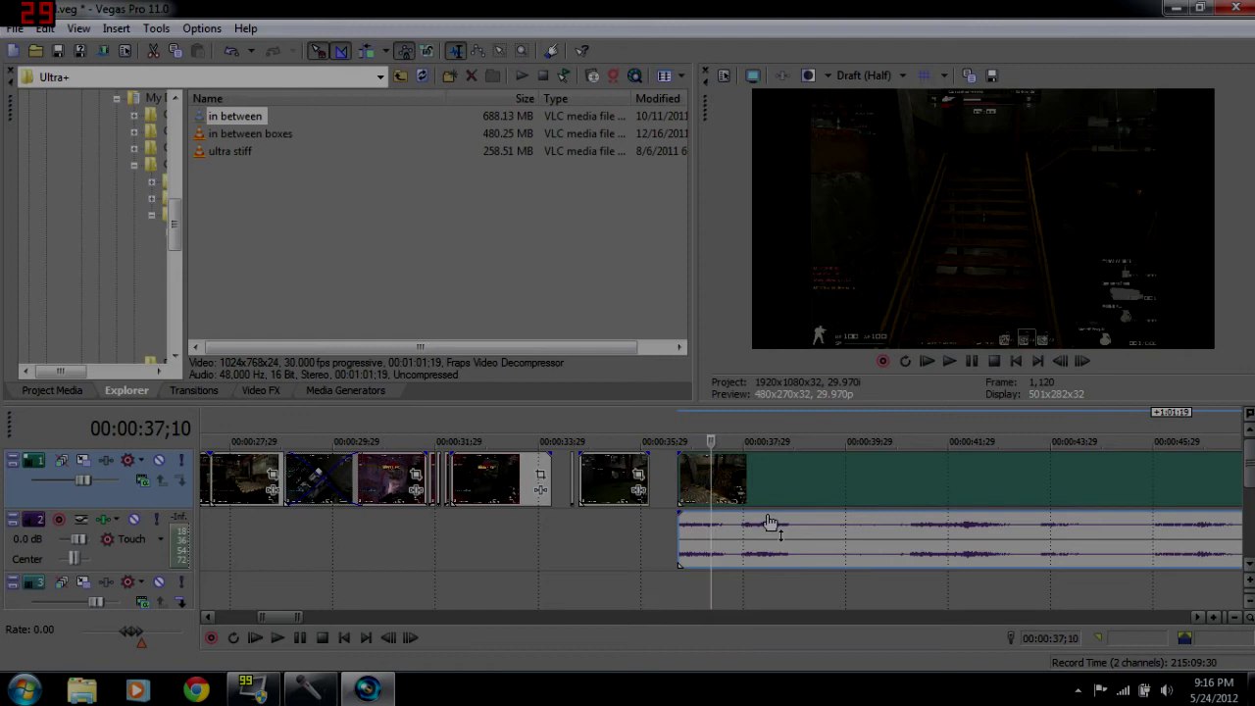
# Delete the audio track that came in with the "in between" clip.
pyautogui.click(790, 551)
pyautogui.rightClick(108, 559)
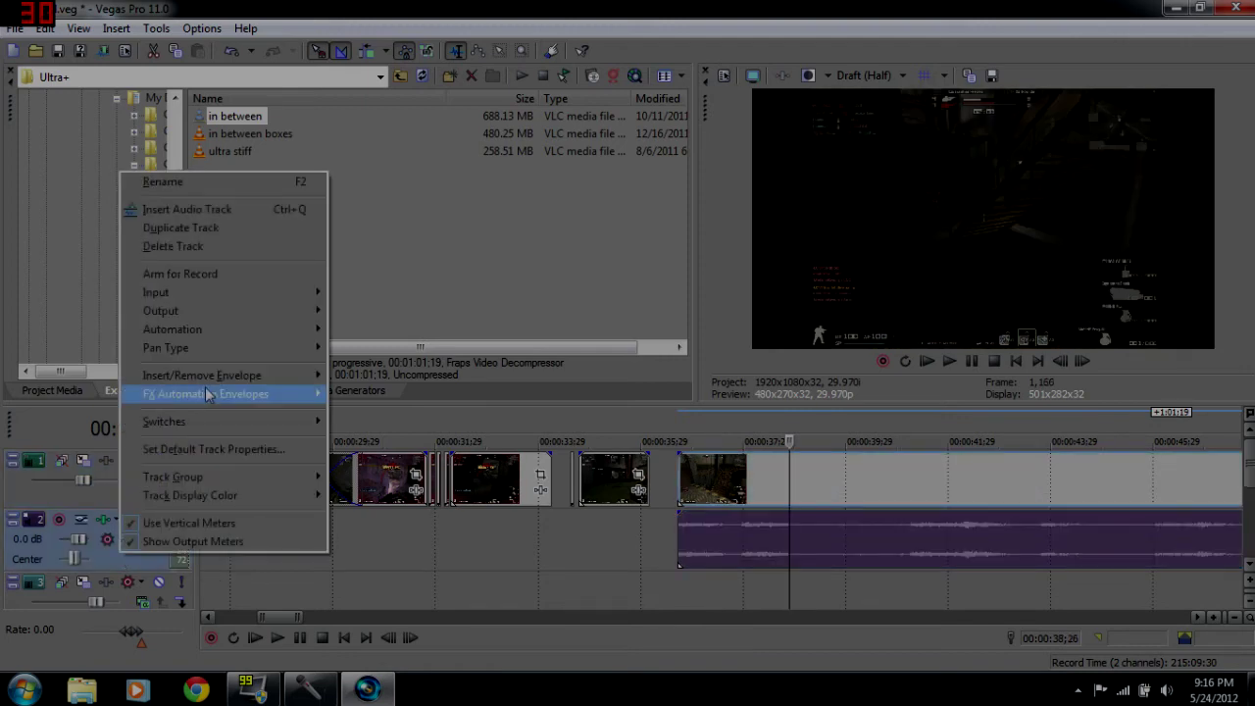
pyautogui.click(203, 244)
# Turn off Maintain aspect ratio for the "in between" clip.
pyautogui.click(849, 473)
pyautogui.rightClick(850, 473)
pyautogui.click(882, 659)
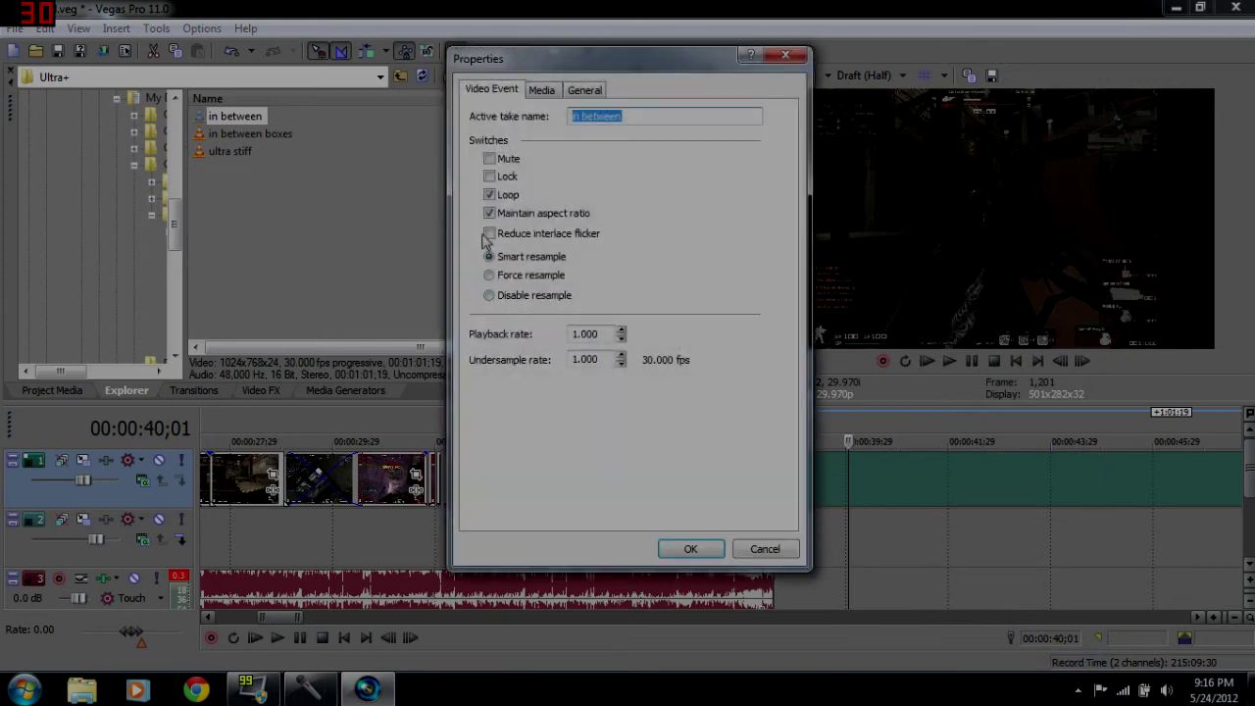
pyautogui.click(717, 548)
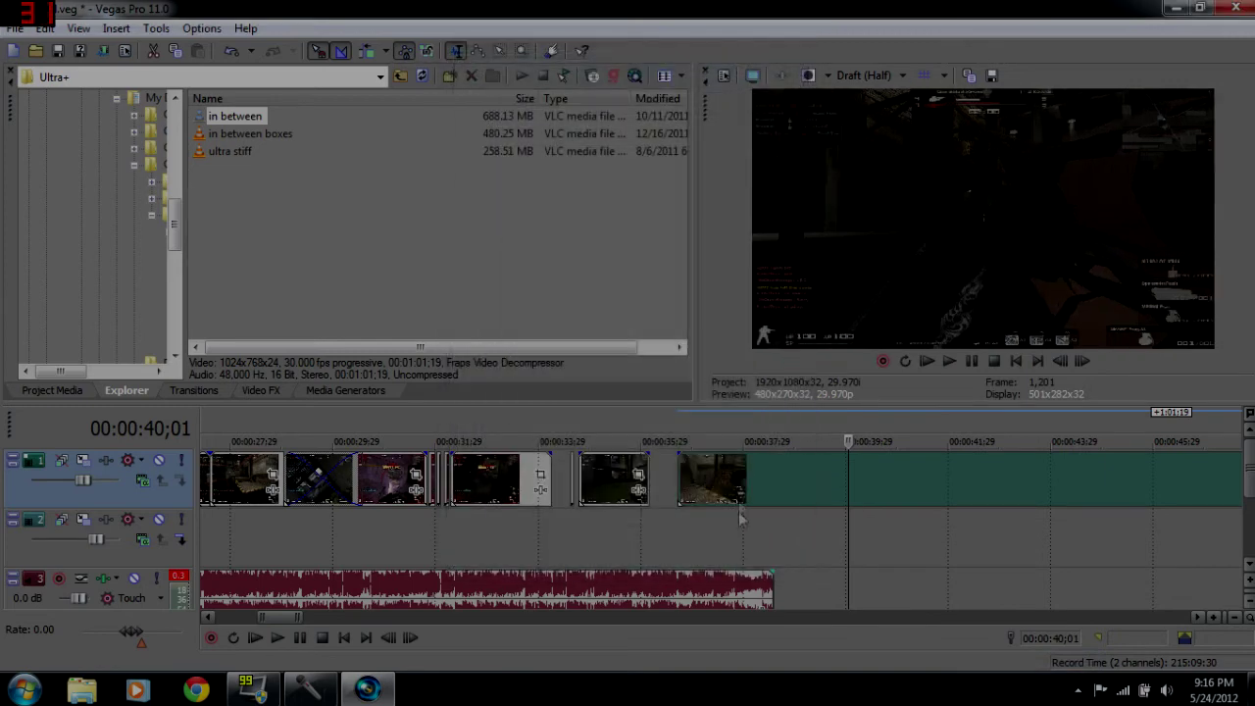
# Play the start of the "in between" clip and scan its second half for the ultra kill, dismissing the codec error.
pyautogui.click(681, 470)
pyautogui.press('space')
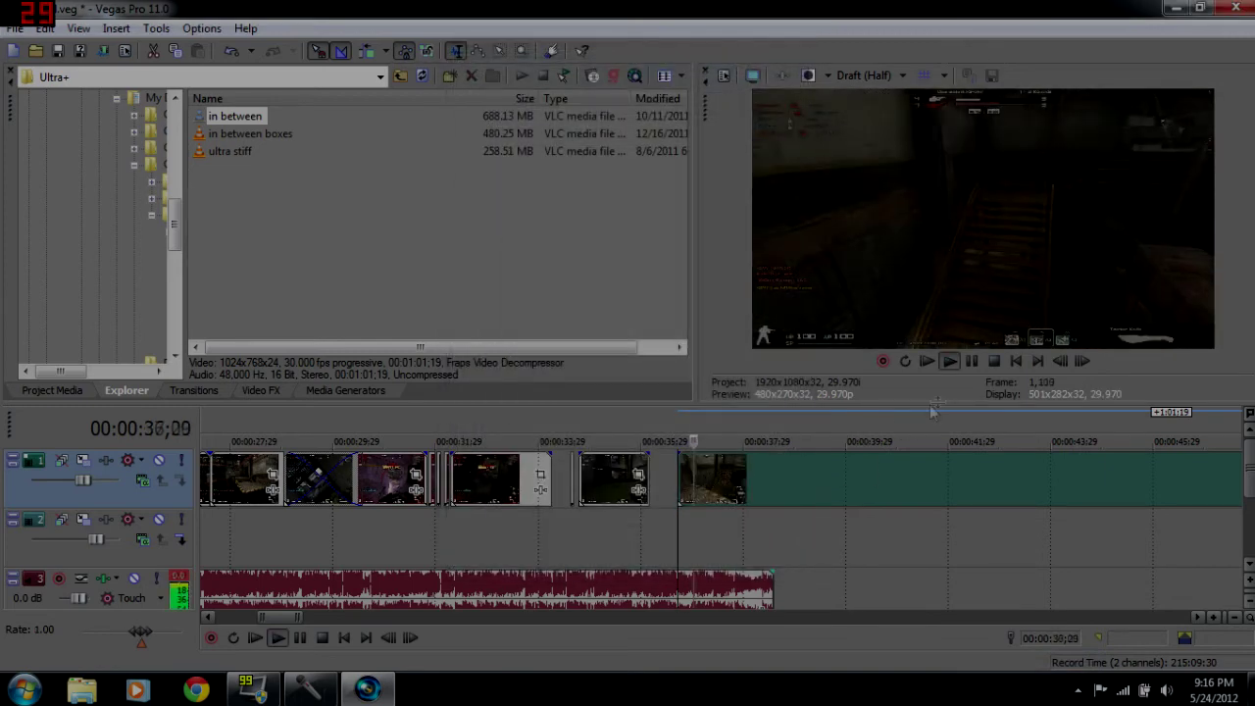
pyautogui.scroll(-10, 670, 515)
pyautogui.scroll(4, 670, 515)
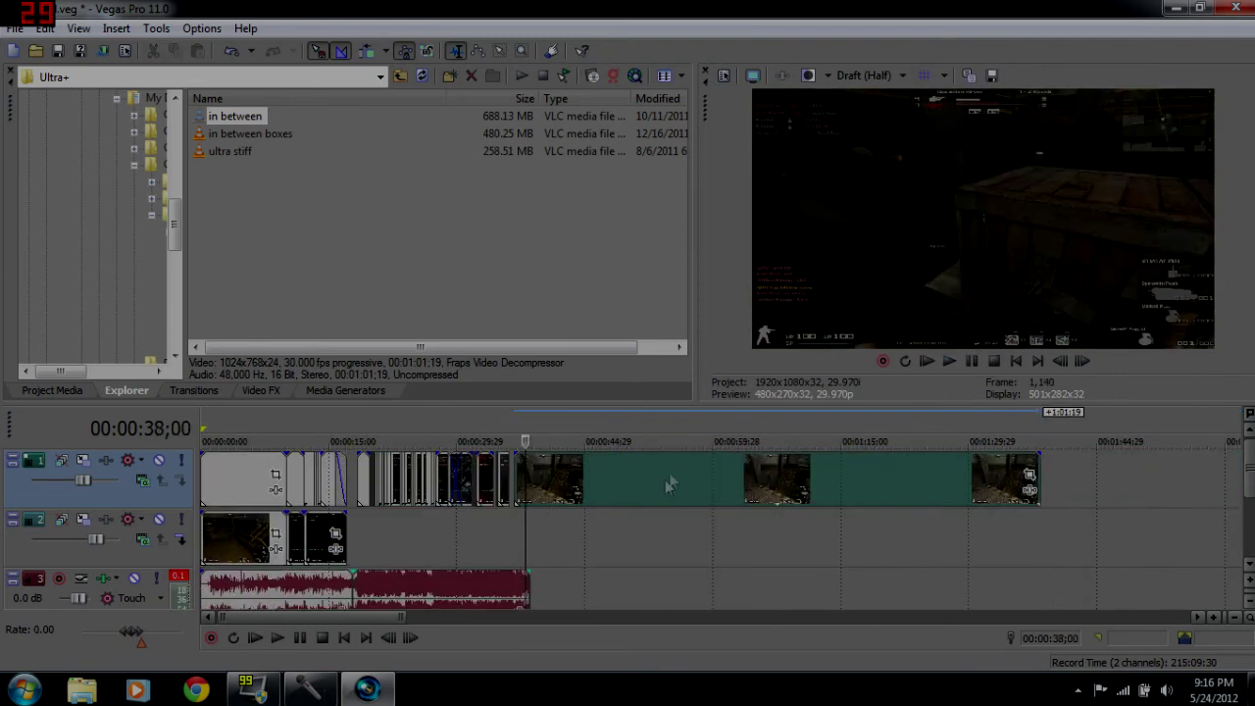
pyautogui.click(782, 404)
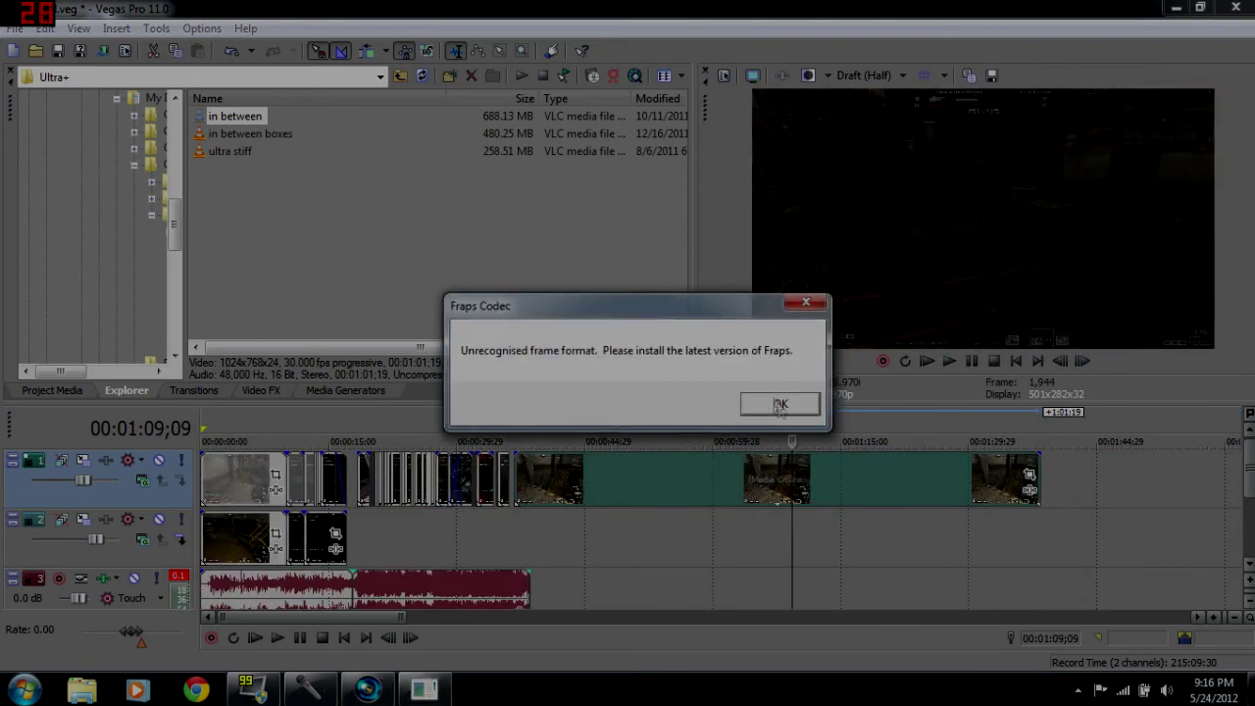
pyautogui.click(821, 463)
pyautogui.click(882, 469)
pyautogui.click(909, 472)
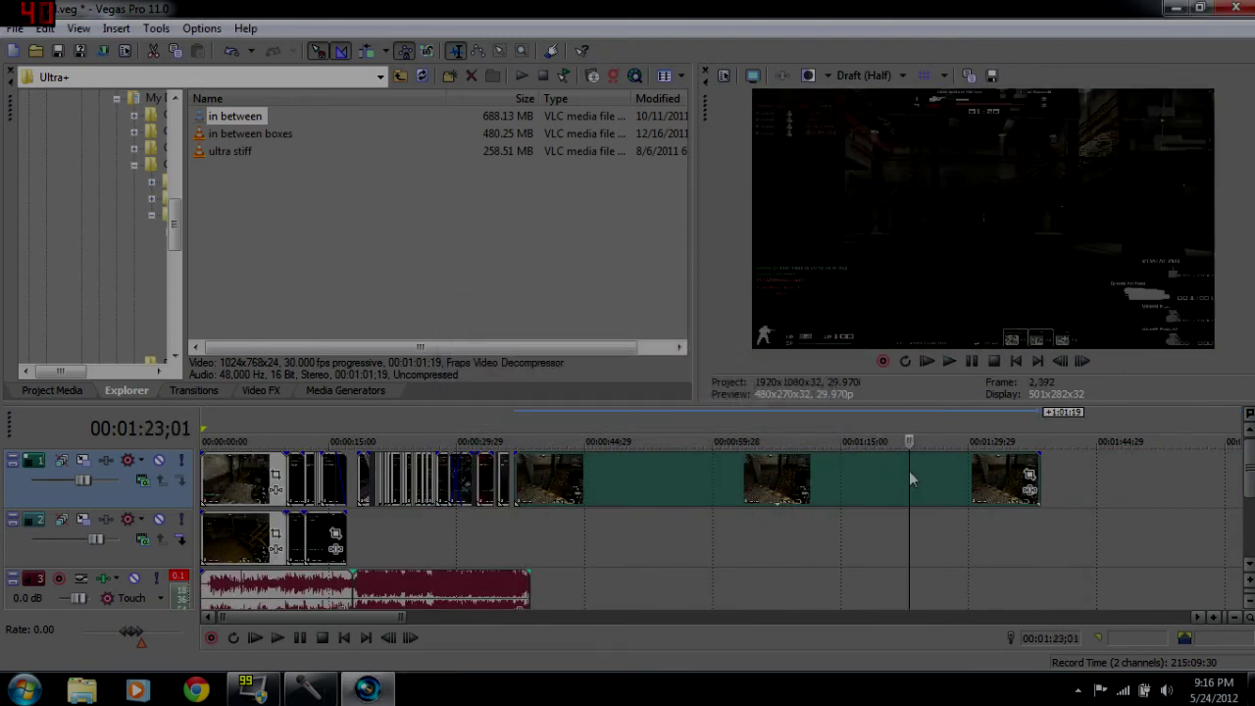
pyautogui.click(841, 478)
pyautogui.click(824, 476)
pyautogui.click(800, 475)
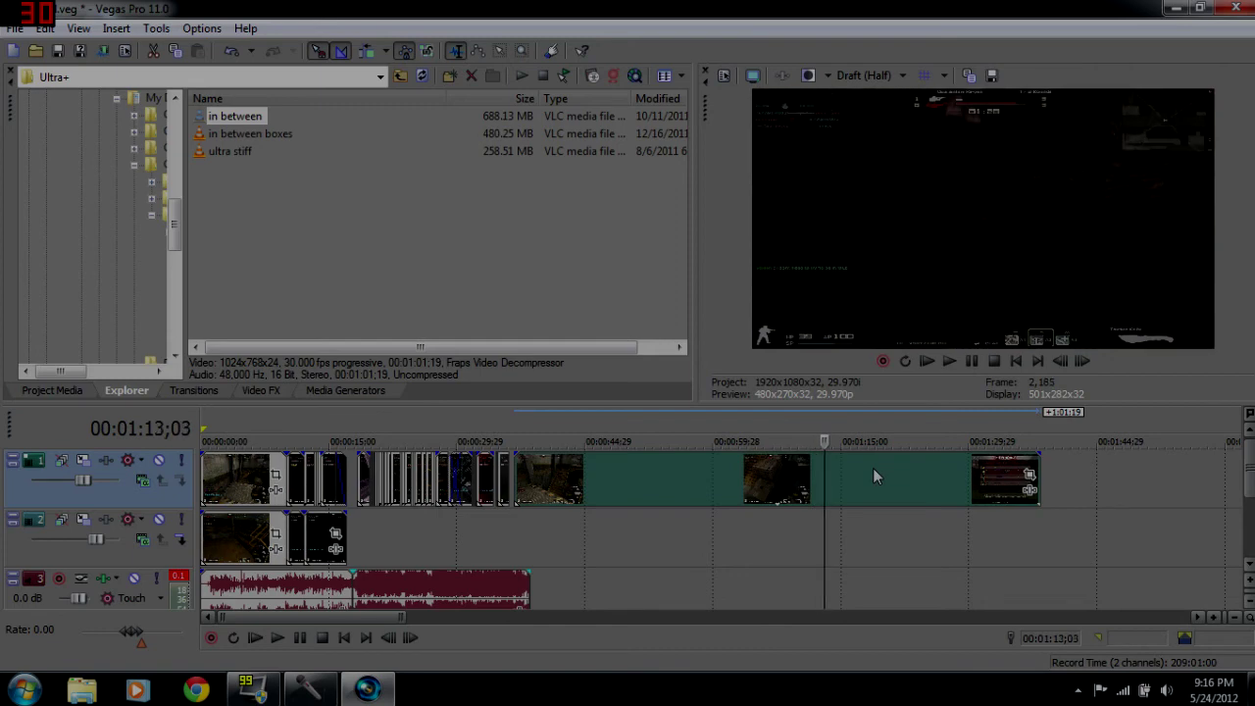
# Split the "in between" clip at the ultra kill, 1;14;24, and delete everything before it.
pyautogui.press('Left')
pyautogui.press('Left')
pyautogui.press('Left')
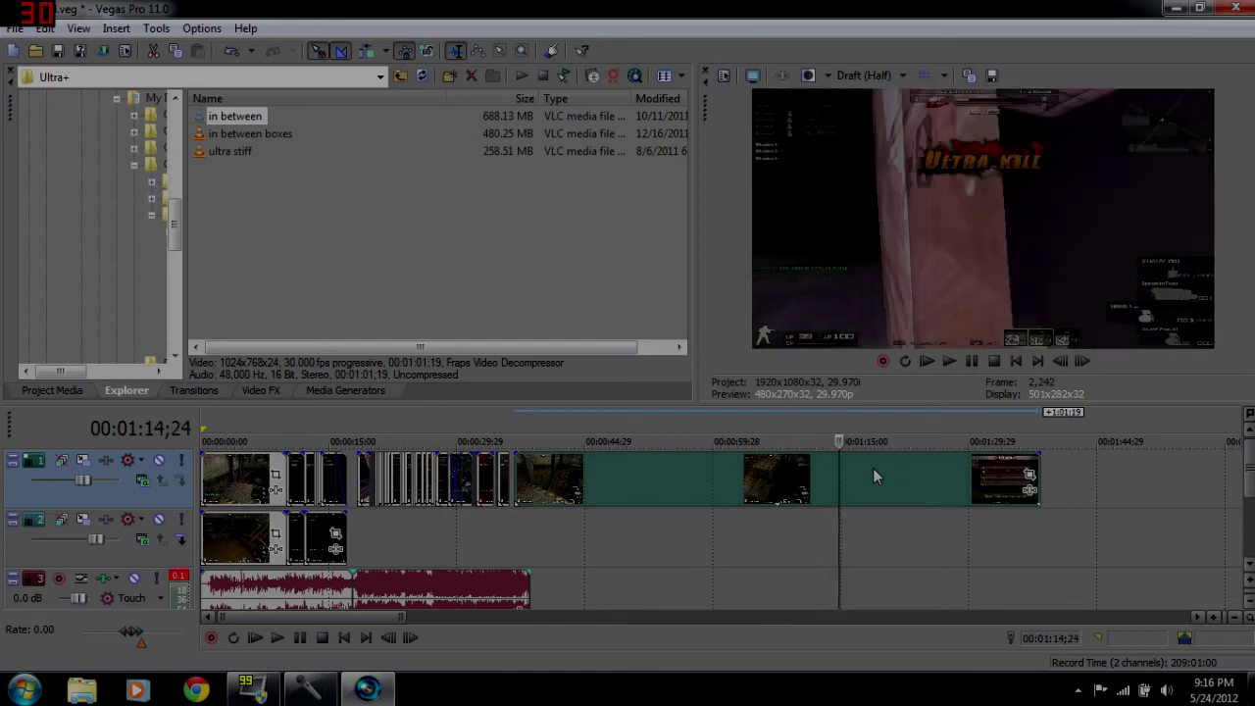
pyautogui.press('s')
pyautogui.click(694, 489)
pyautogui.press('Delete')
# Split the remaining "in between" clip at about 1;18 and delete the part after the split.
pyautogui.click(867, 476)
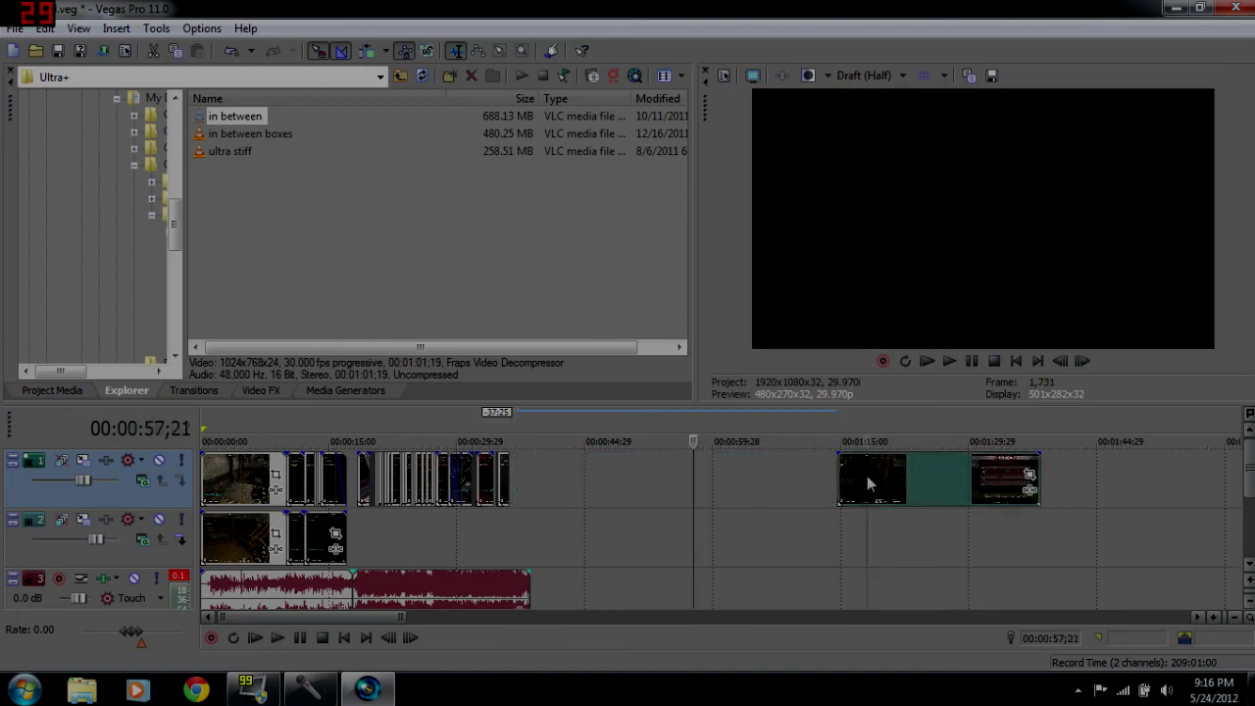
pyautogui.click(867, 475)
pyautogui.press('s')
pyautogui.click(894, 485)
pyautogui.press('Delete')
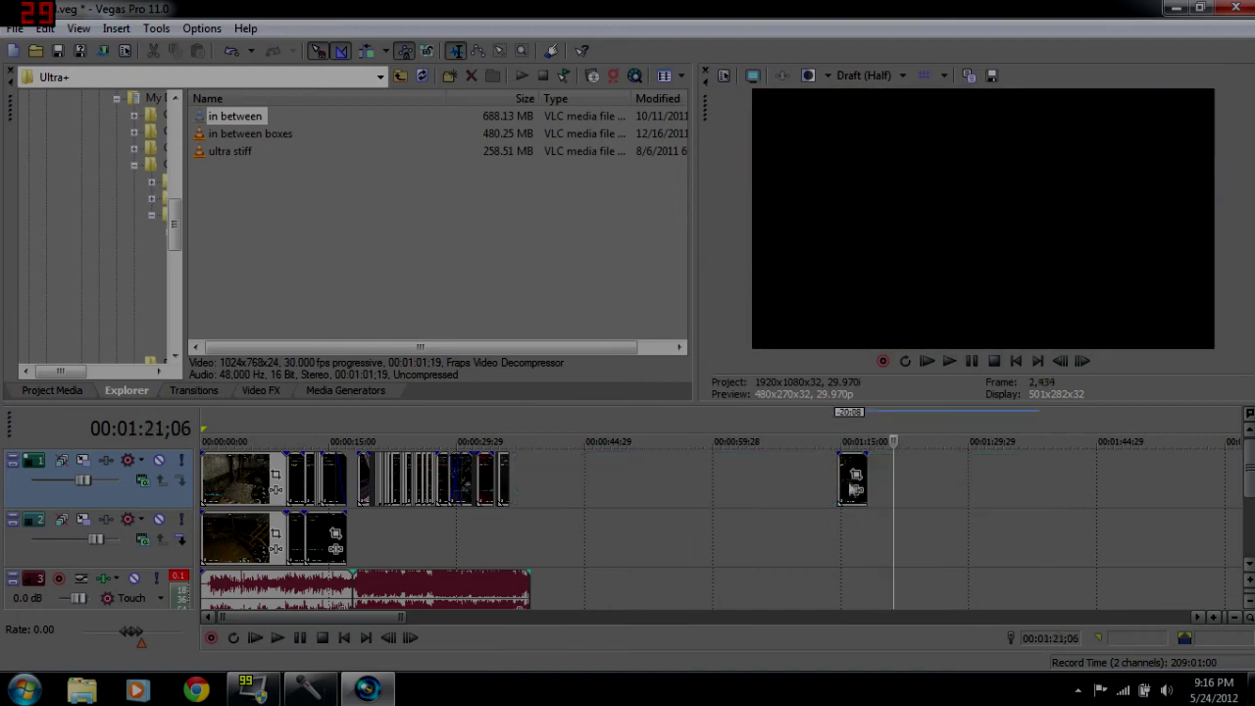
# Move the trimmed ultra-kill piece back to the end of the barrels pieces and open its event effects.
pyautogui.moveTo(850, 474); pyautogui.dragTo(510, 493)
pyautogui.click(529, 478)
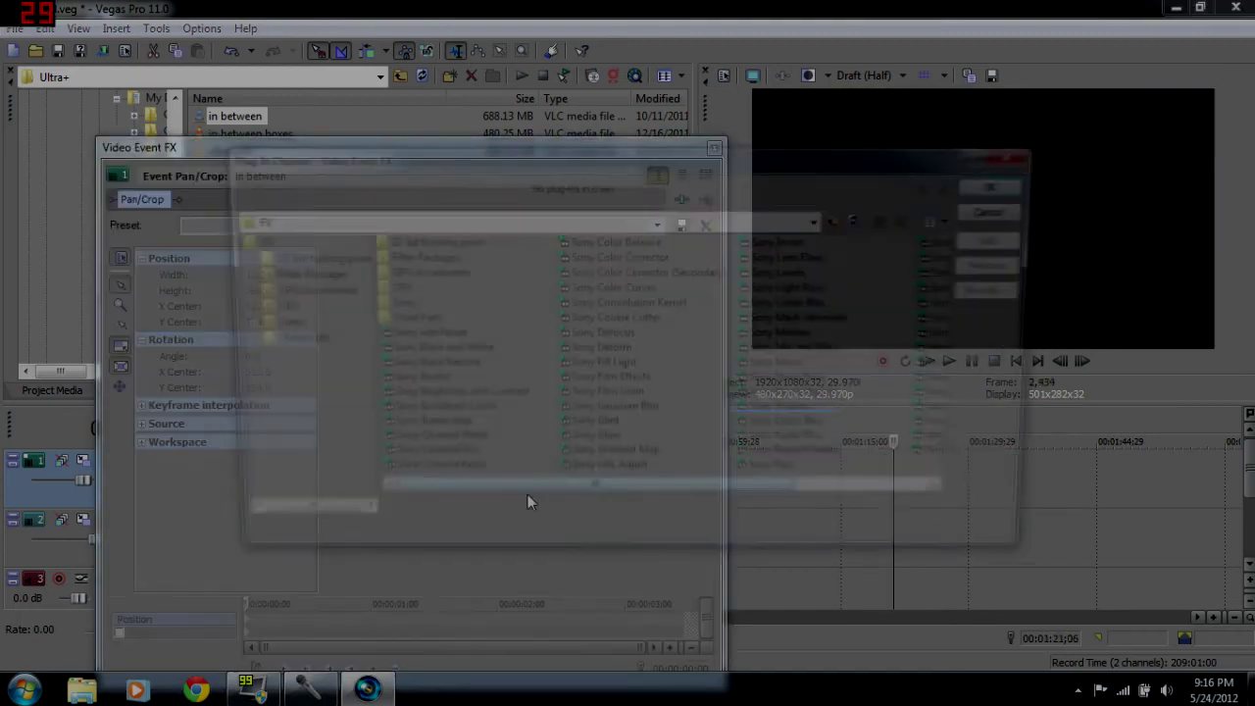
# Close the event effects and play the cut from the last barrels piece into the ultra-kill piece.
pyautogui.click(1023, 154)
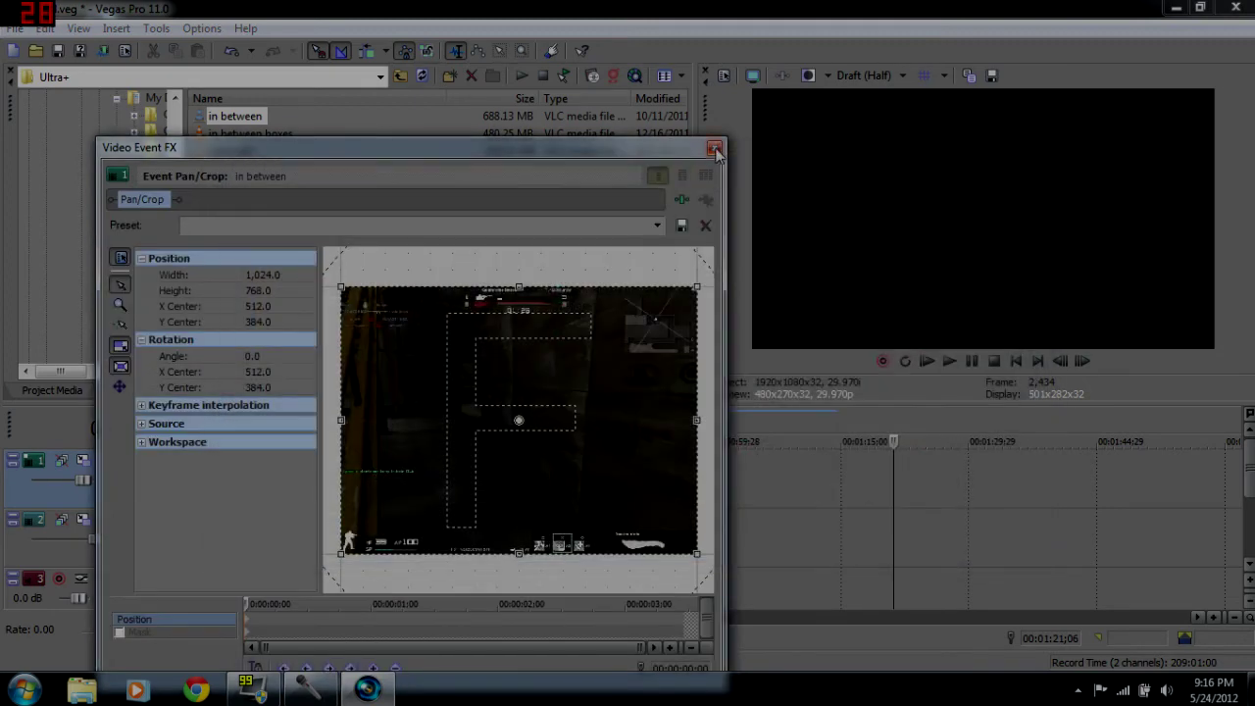
pyautogui.click(715, 149)
pyautogui.click(511, 478)
pyautogui.scroll(10, 622, 518)
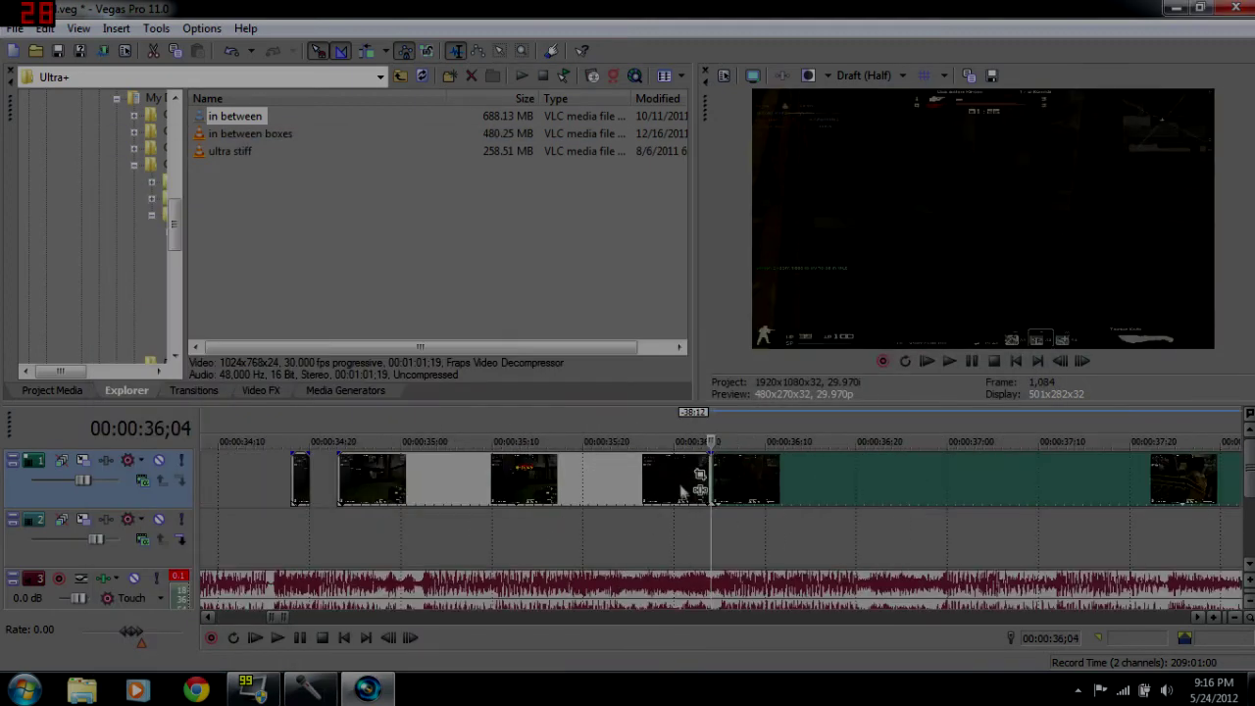
pyautogui.click(645, 481)
pyautogui.press('space')
pyautogui.click(972, 362)
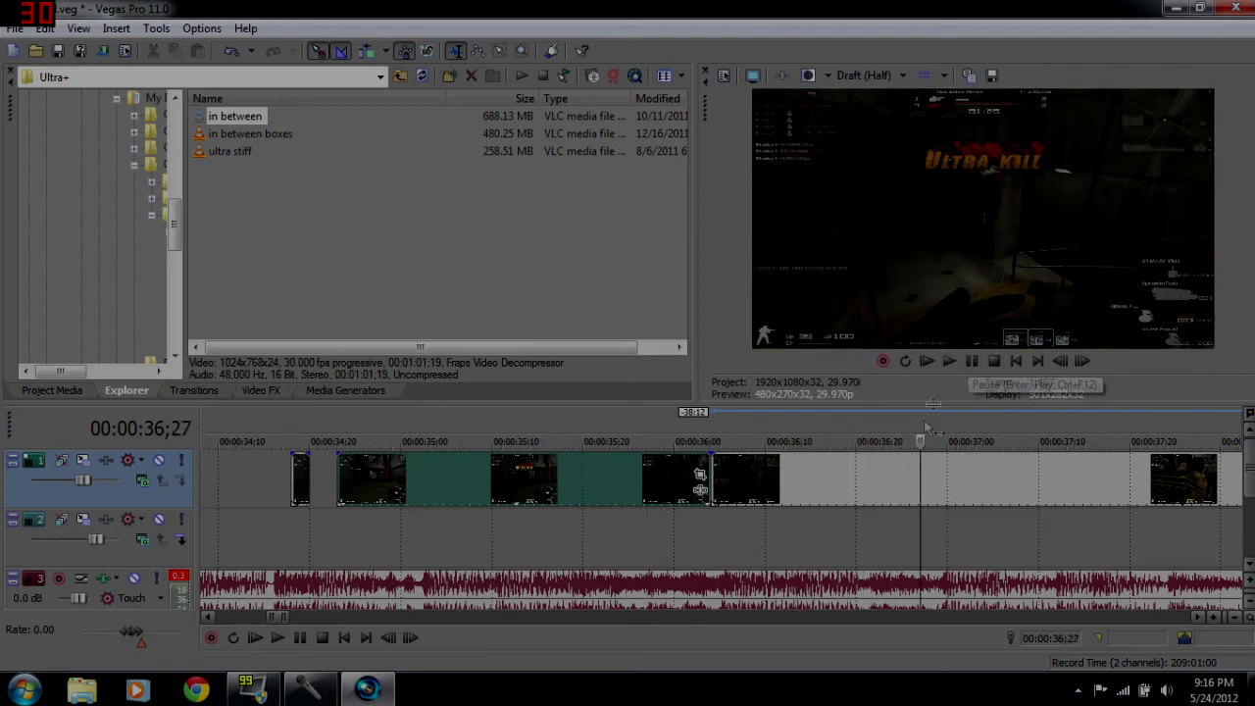
# Move the ultra-kill piece back to overlap the end of the last barrels piece by about three frames and play the transition.
pyautogui.scroll(-4, 927, 429)
pyautogui.click(613, 478)
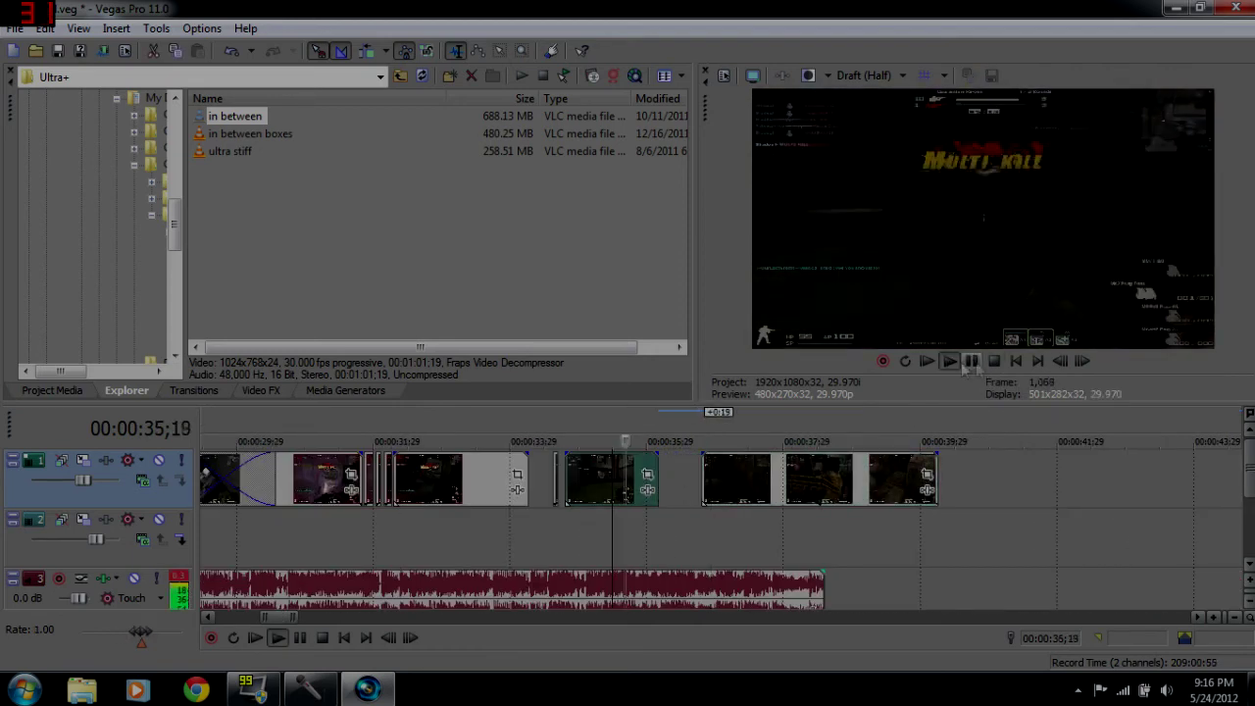
pyautogui.click(950, 361)
pyautogui.click(972, 363)
pyautogui.moveTo(753, 480); pyautogui.dragTo(702, 483)
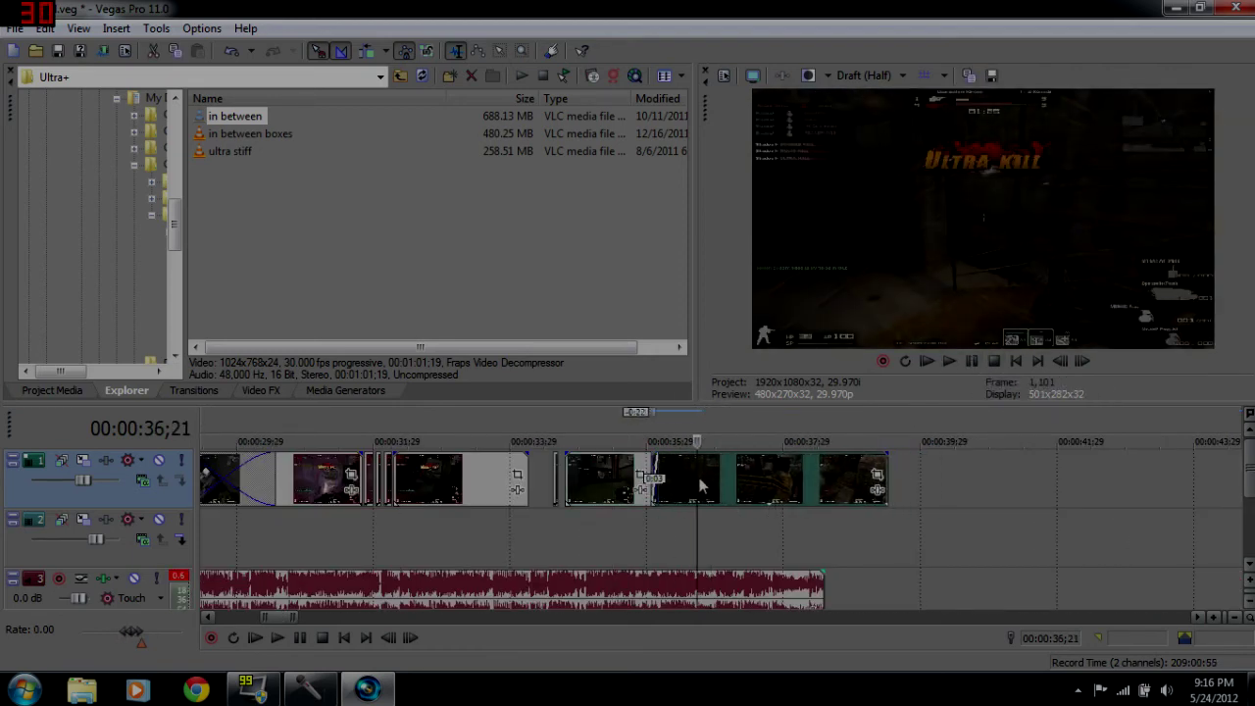
pyautogui.click(620, 477)
pyautogui.press('space')
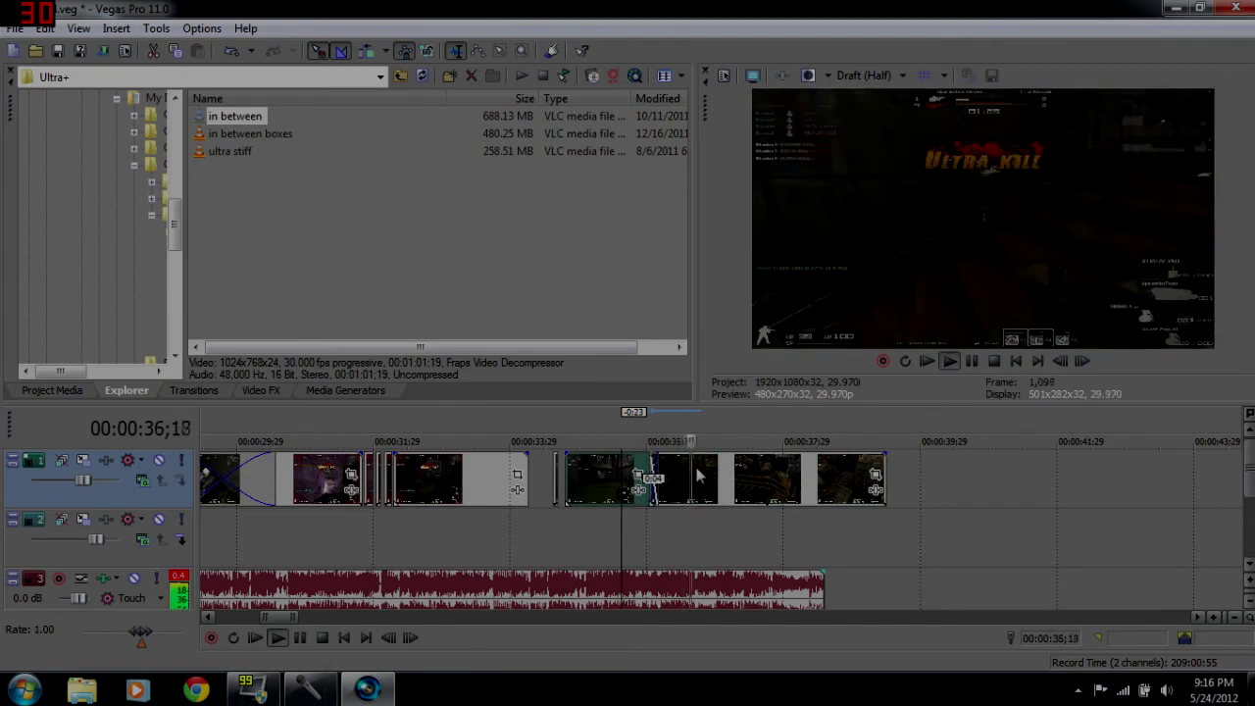
pyautogui.click(972, 362)
# Try the ultra-kill piece after and flush against the last barrels piece, then settle on a three-frame overlap.
pyautogui.moveTo(710, 495); pyautogui.dragTo(676, 474)
pyautogui.click(677, 474)
pyautogui.press('space')
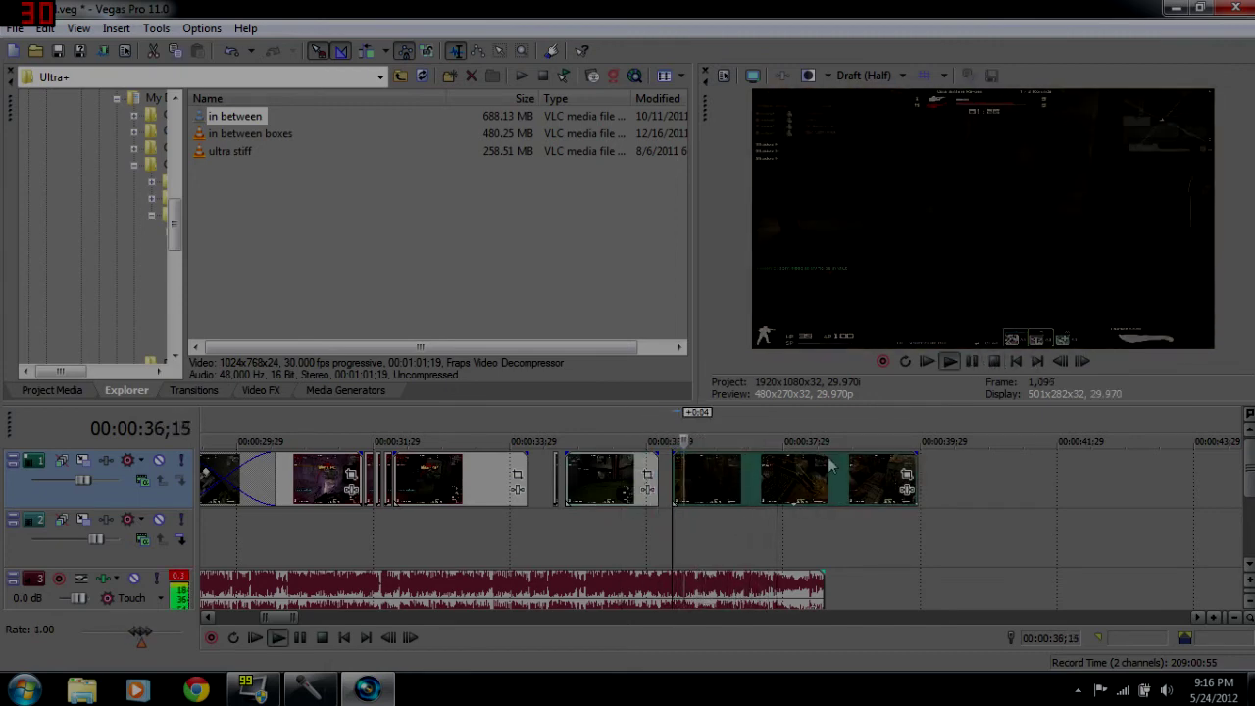
pyautogui.moveTo(684, 479); pyautogui.dragTo(678, 479)
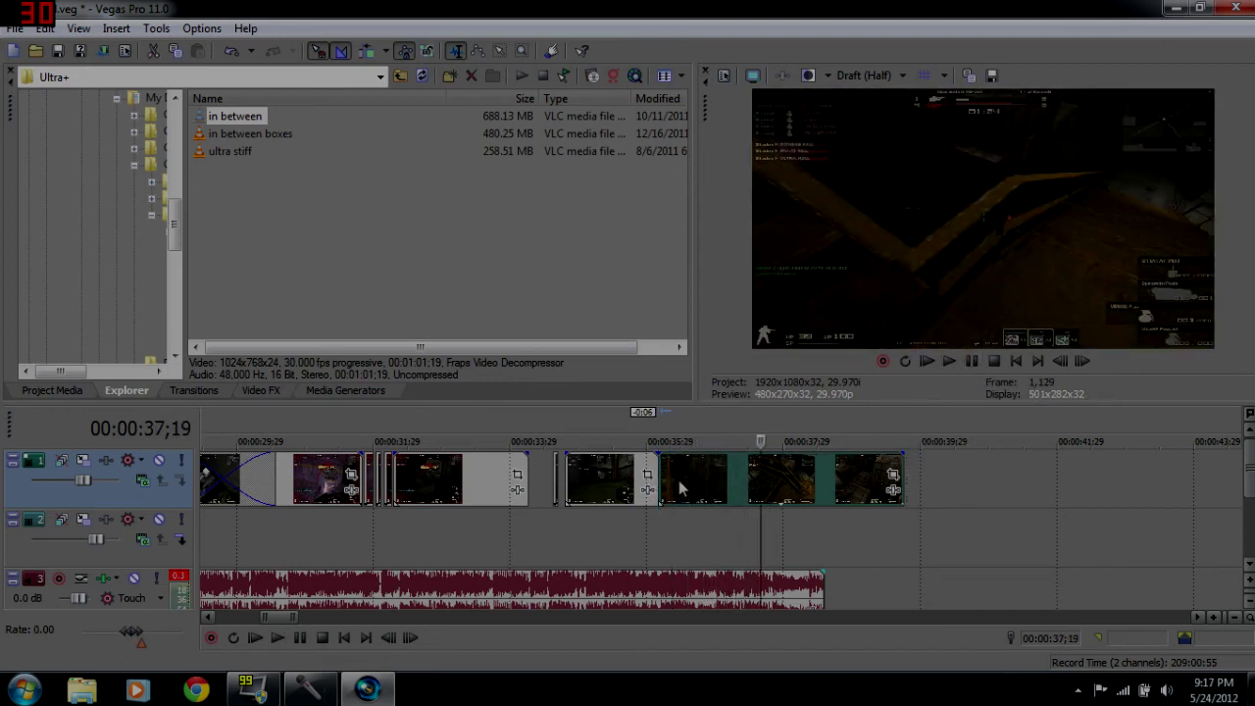
pyautogui.press('space')
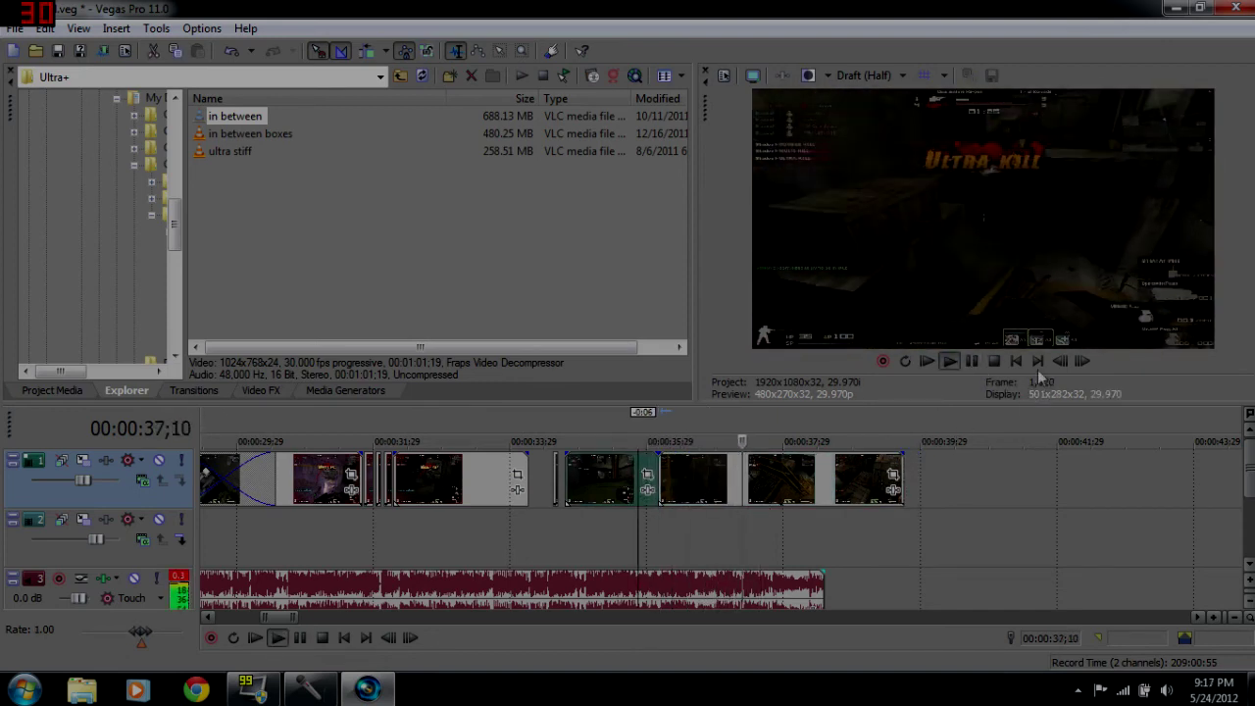
pyautogui.press('Return')
pyautogui.moveTo(697, 468); pyautogui.dragTo(690, 469)
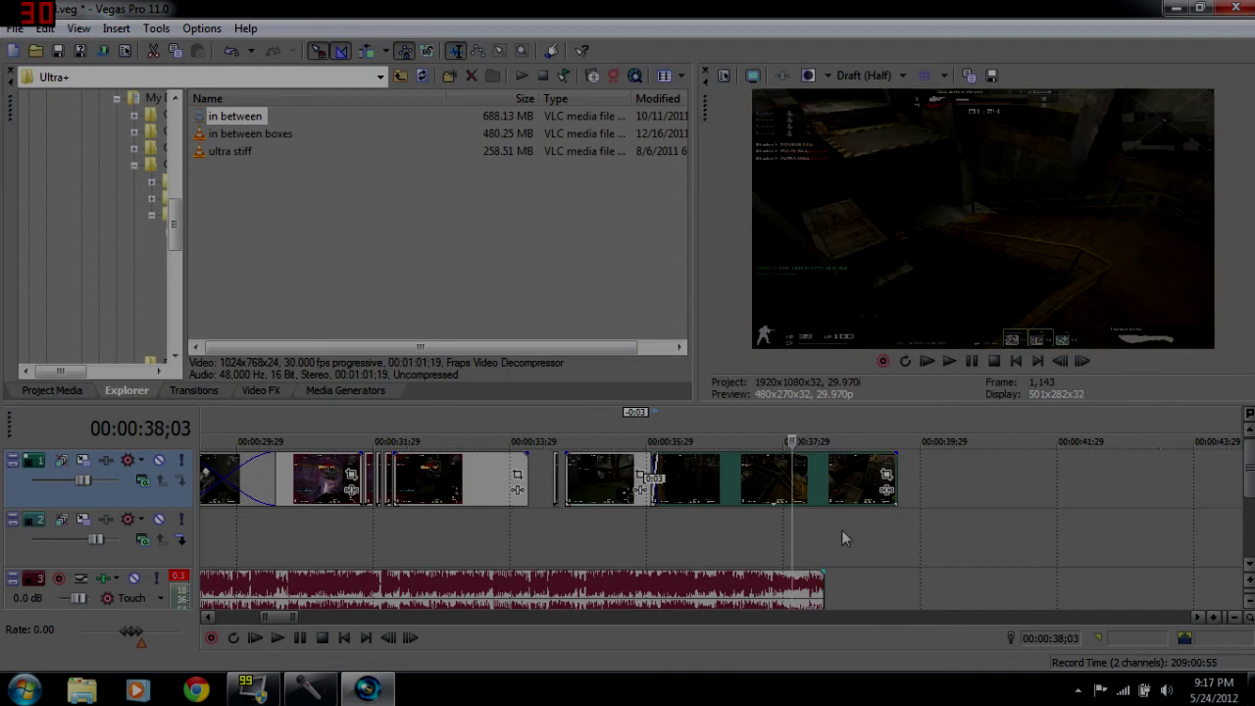
# Trim the ultra-kill piece to the end of the music, add closing fade-outs to video and music, and play the ending.
pyautogui.moveTo(895, 462); pyautogui.dragTo(751, 454)
pyautogui.moveTo(822, 572); pyautogui.dragTo(752, 580)
pyautogui.click(545, 463)
pyautogui.press('space')
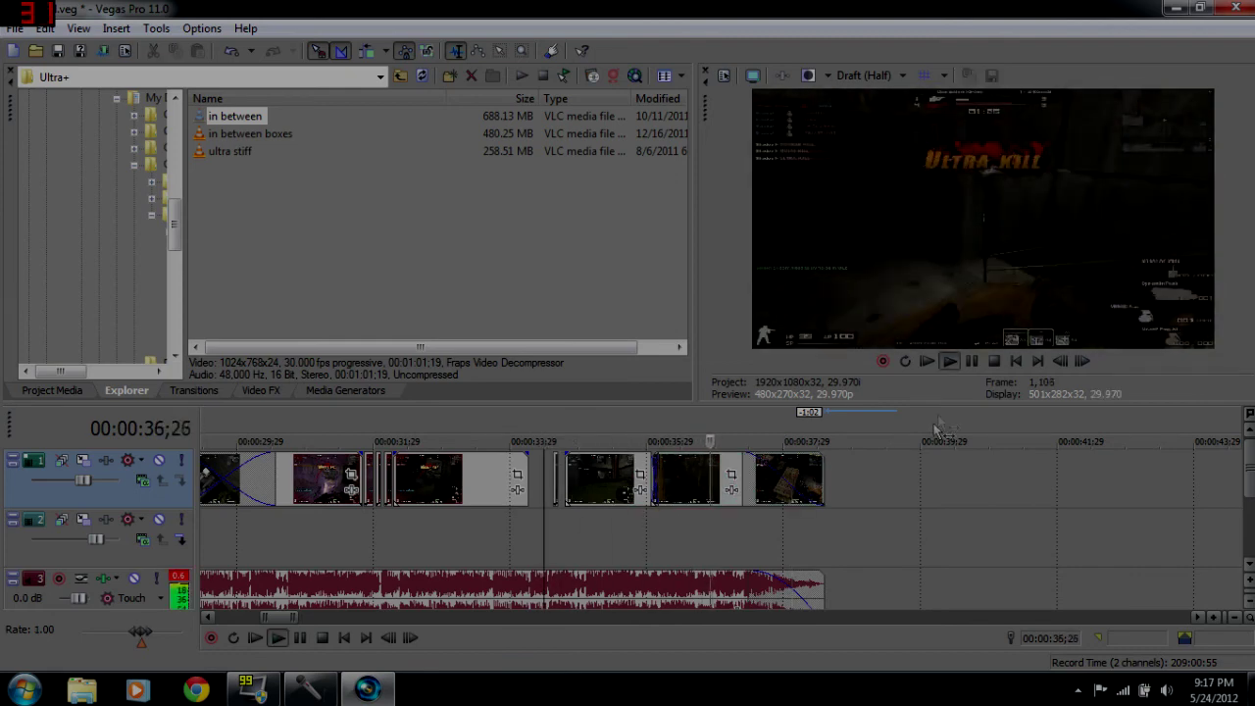
pyautogui.click(972, 363)
# Nudge the ultra-kill piece earlier in stages to a 15-frame overlap with the last barrels piece, playing the transition after each move.
pyautogui.moveTo(684, 470); pyautogui.dragTo(673, 468)
pyautogui.click(615, 467)
pyautogui.press('space')
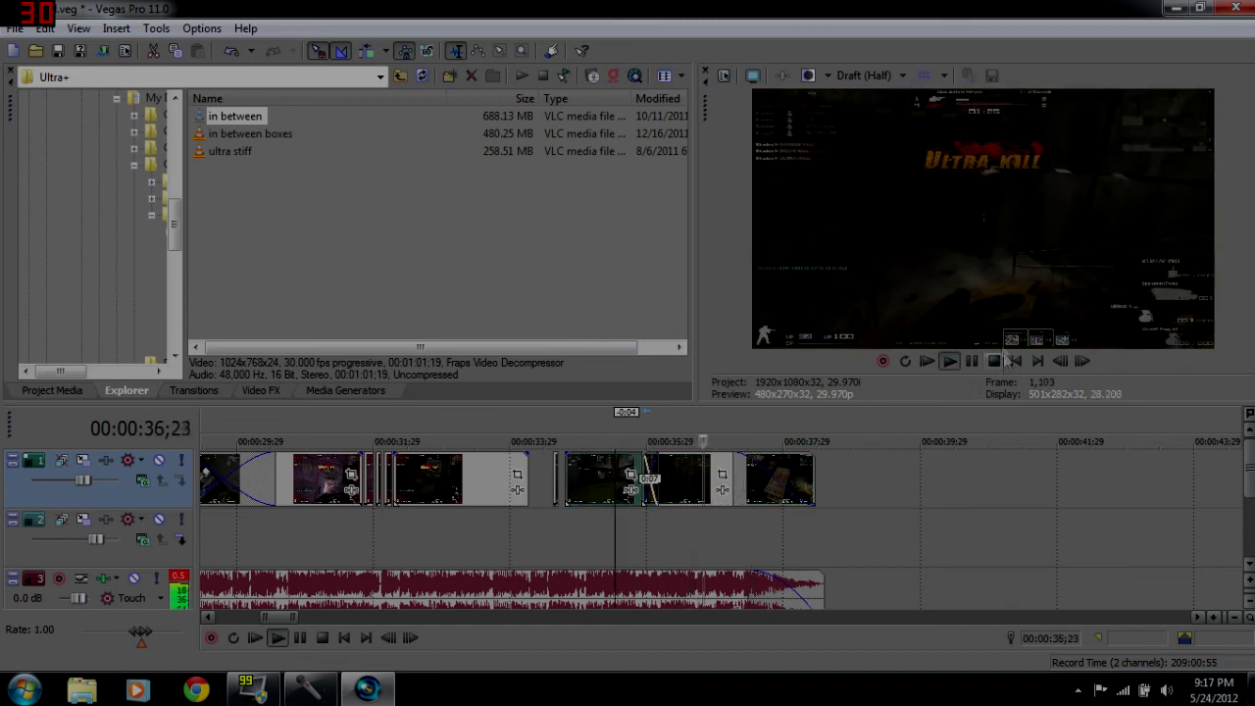
pyautogui.click(972, 361)
pyautogui.moveTo(678, 475); pyautogui.dragTo(670, 474)
pyautogui.click(608, 475)
pyautogui.press('space')
pyautogui.click(972, 361)
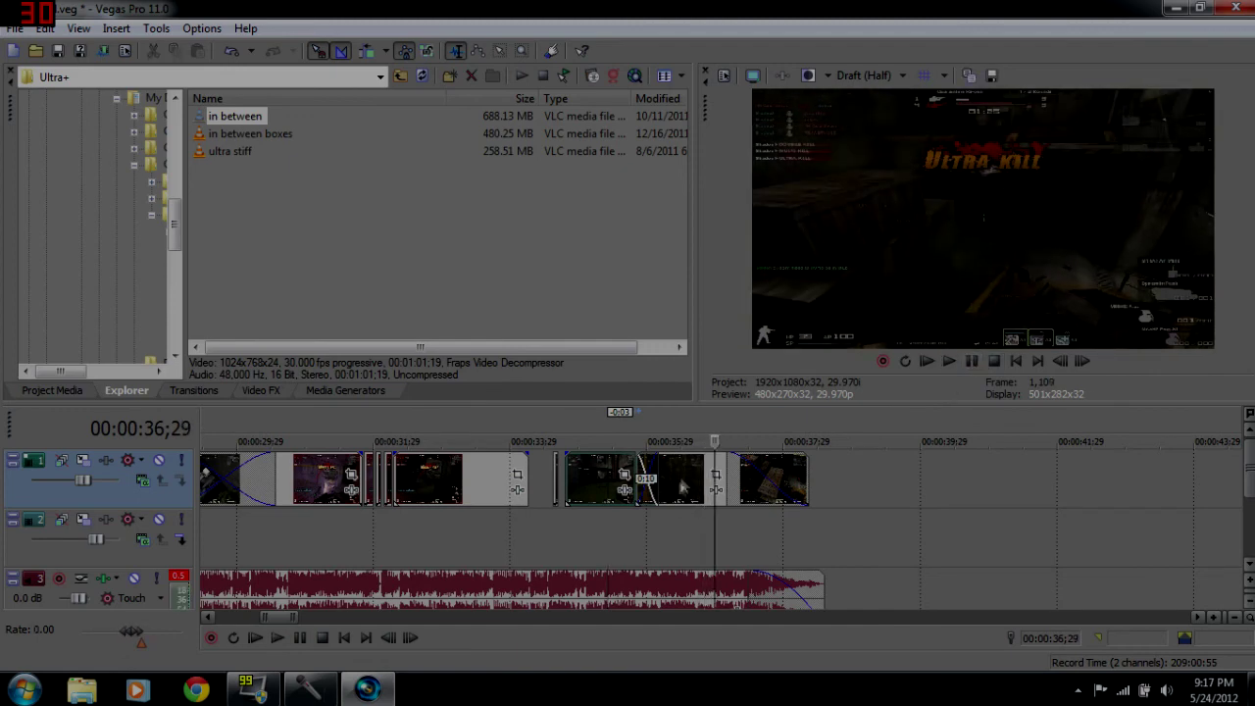
pyautogui.moveTo(677, 483); pyautogui.dragTo(666, 483)
pyautogui.click(610, 469)
pyautogui.press('space')
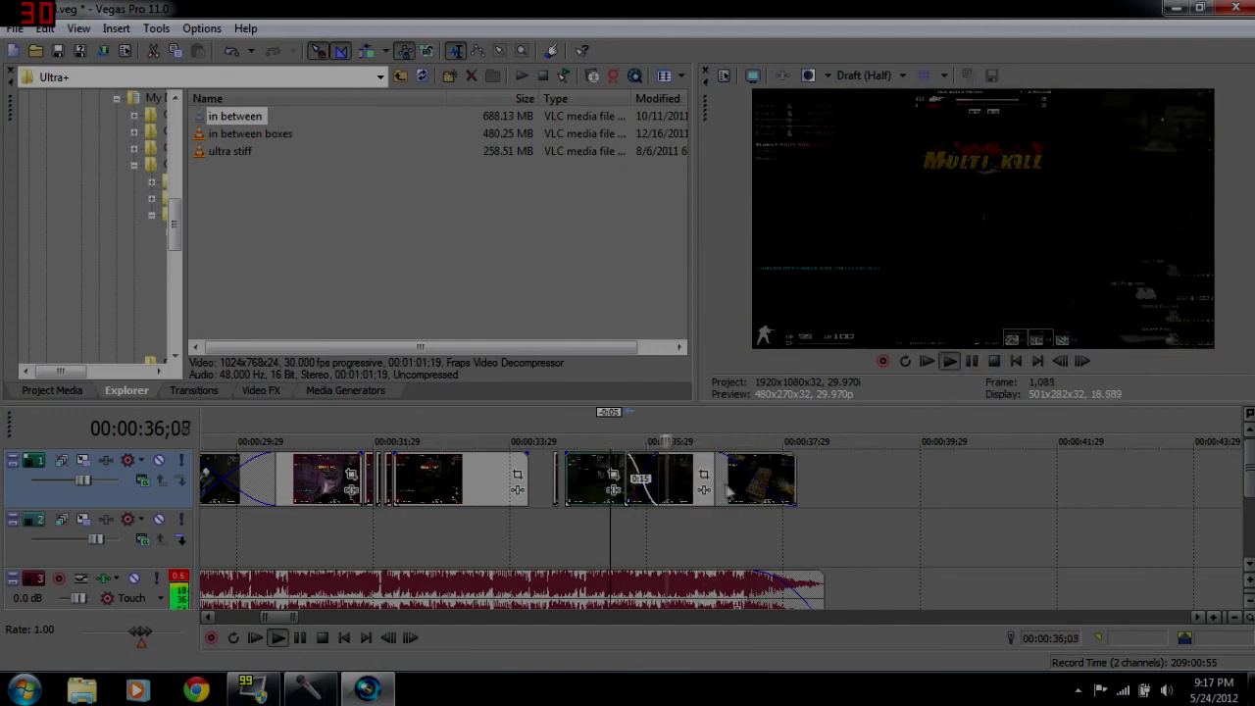
pyautogui.click(972, 361)
# Trim the ultra-kill piece's start to the end of the last barrels piece and shorten the music to end with the video.
pyautogui.moveTo(628, 468); pyautogui.dragTo(660, 469)
pyautogui.click(628, 473)
pyautogui.press('space')
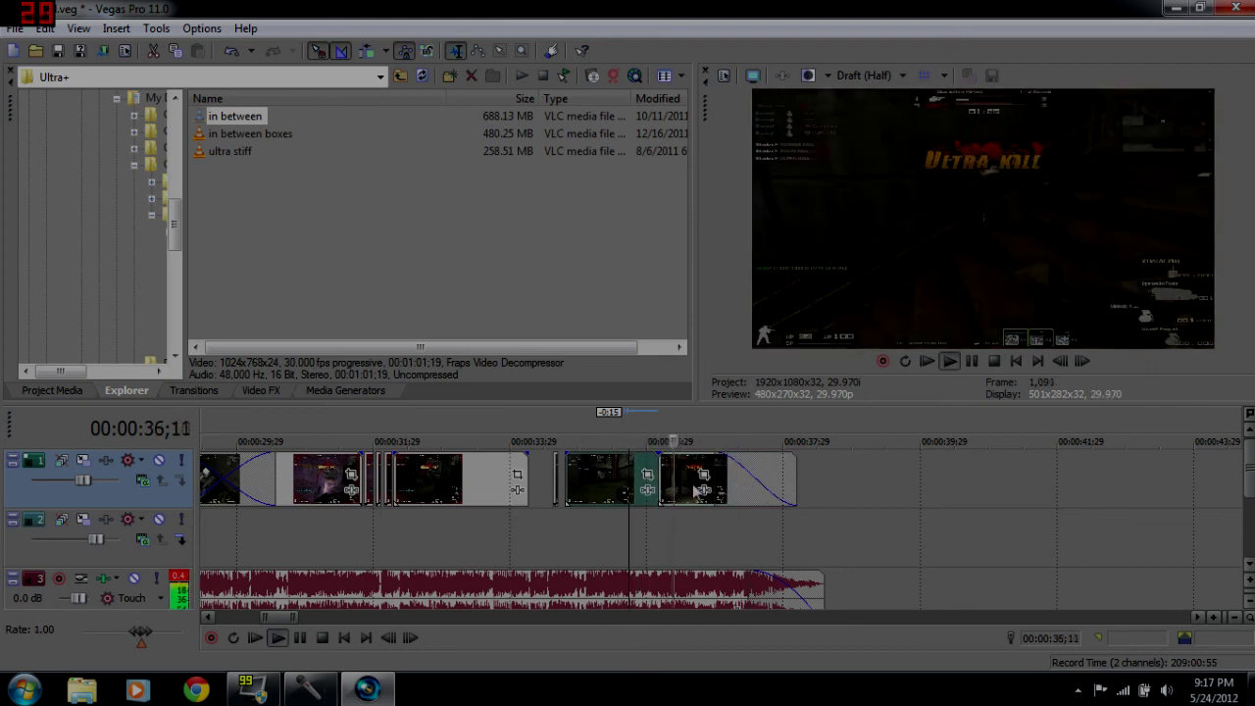
pyautogui.click(972, 360)
pyautogui.moveTo(817, 600); pyautogui.dragTo(796, 587)
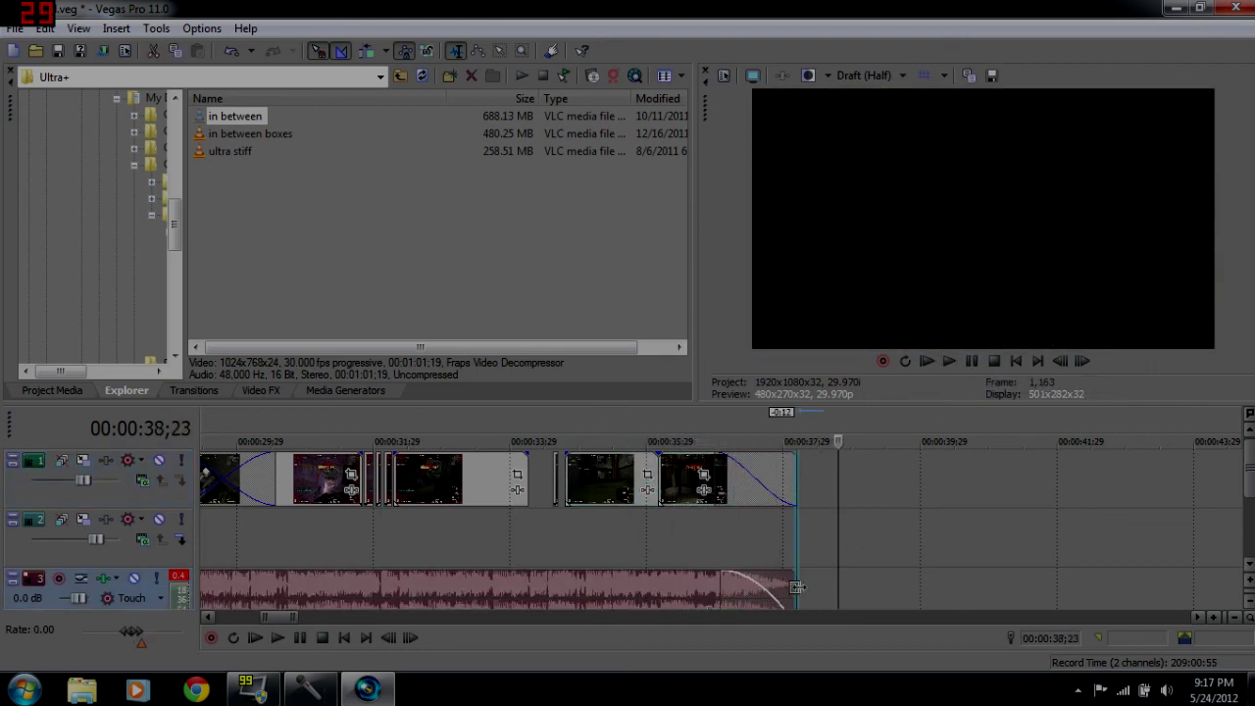
# Look over the whole montage on the timeline and place the cursor at the end of the music.
pyautogui.click(677, 551)
pyautogui.scroll(-10, 430, 551)
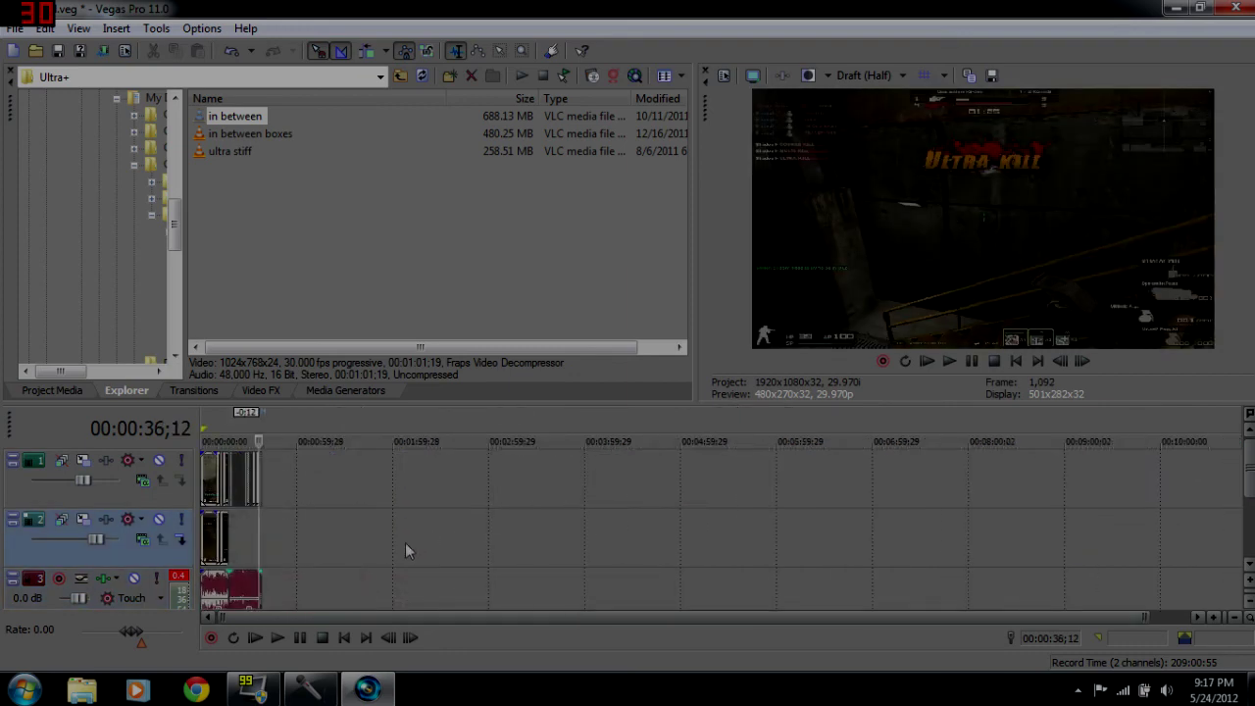
pyautogui.click(262, 463)
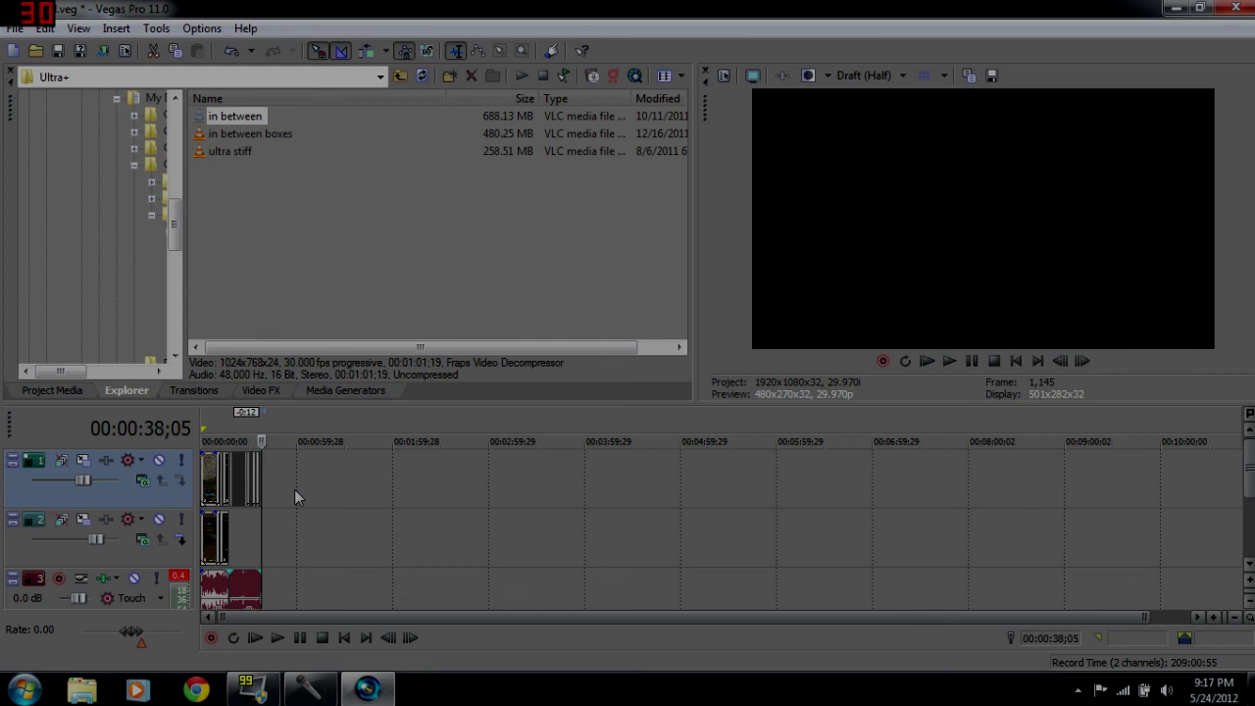
pyautogui.click(952, 361)
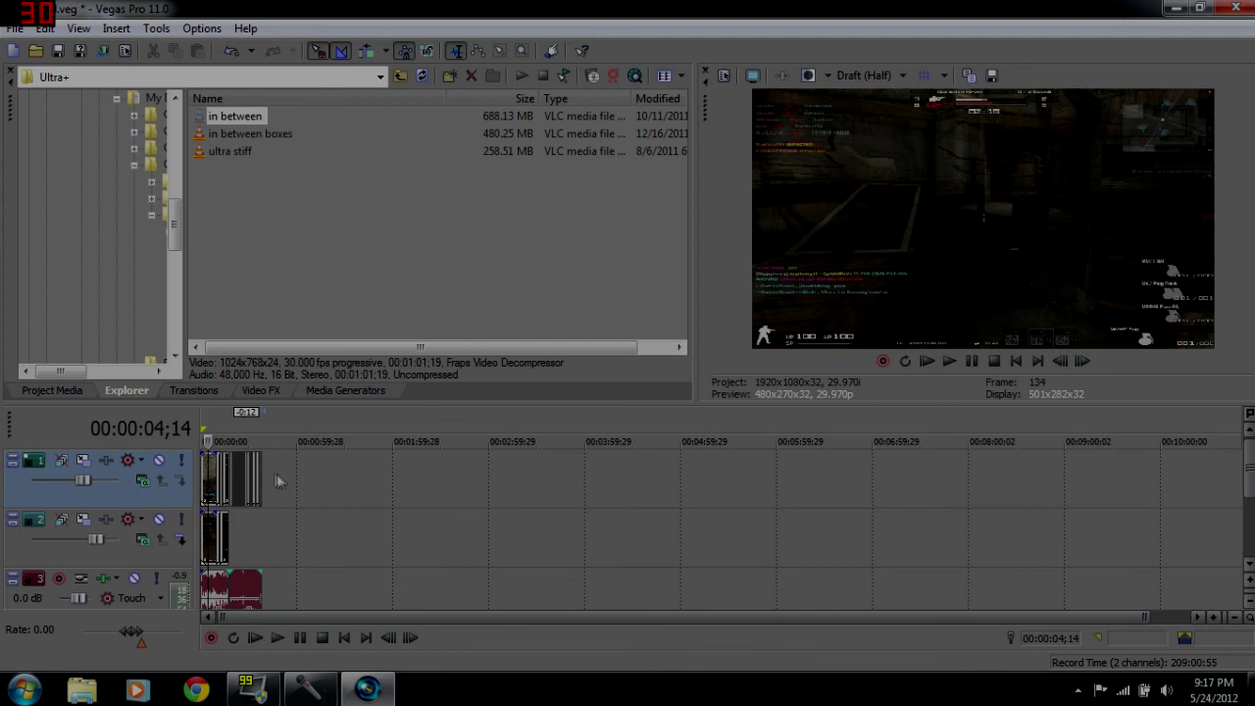
pyautogui.click(263, 594)
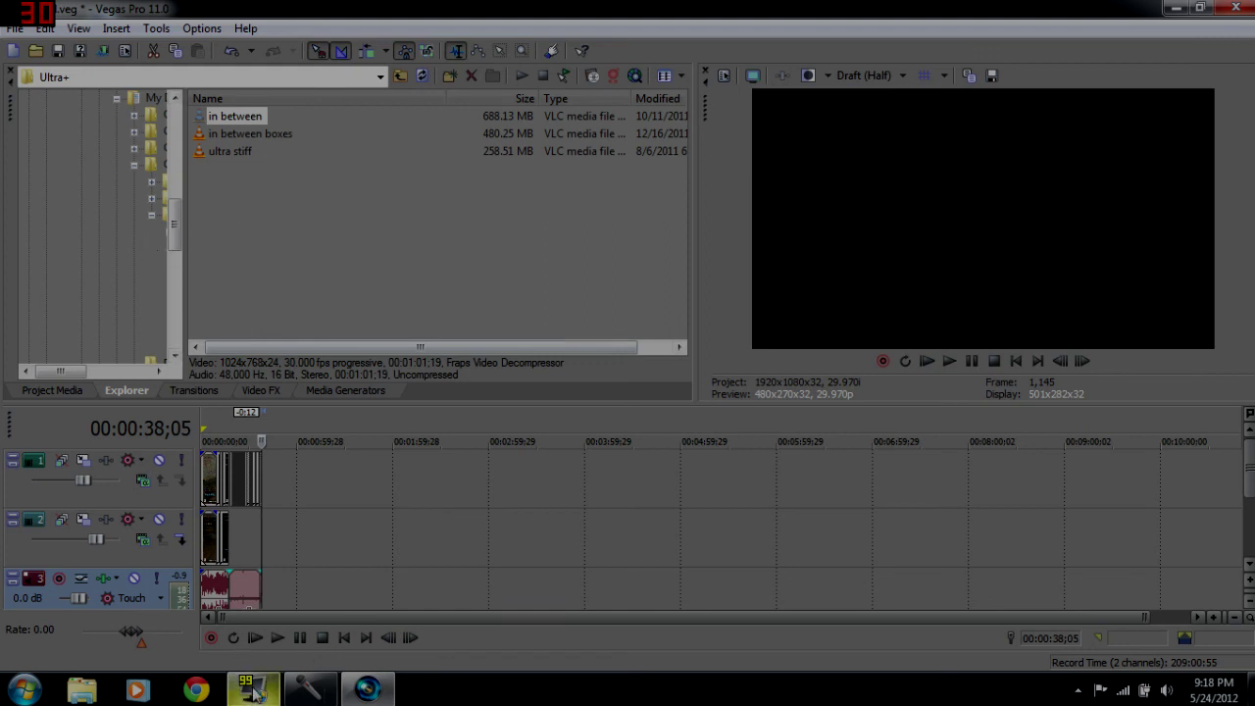
pyautogui.moveTo(255, 692)
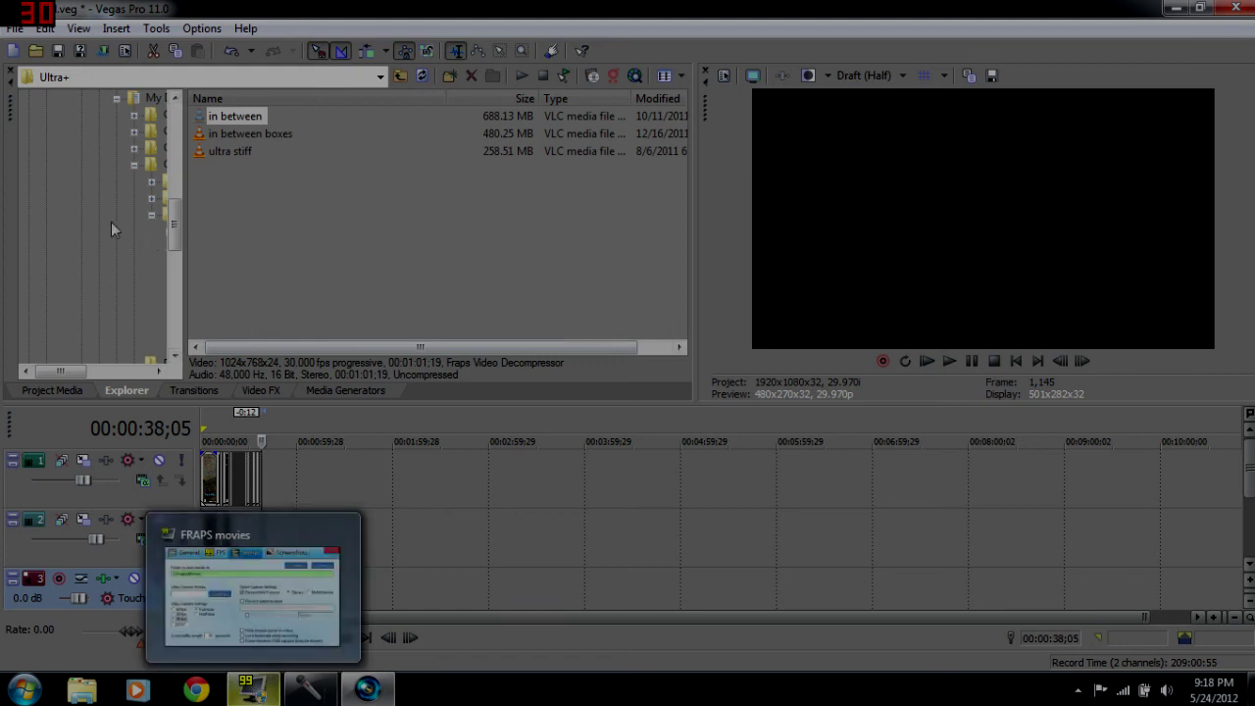